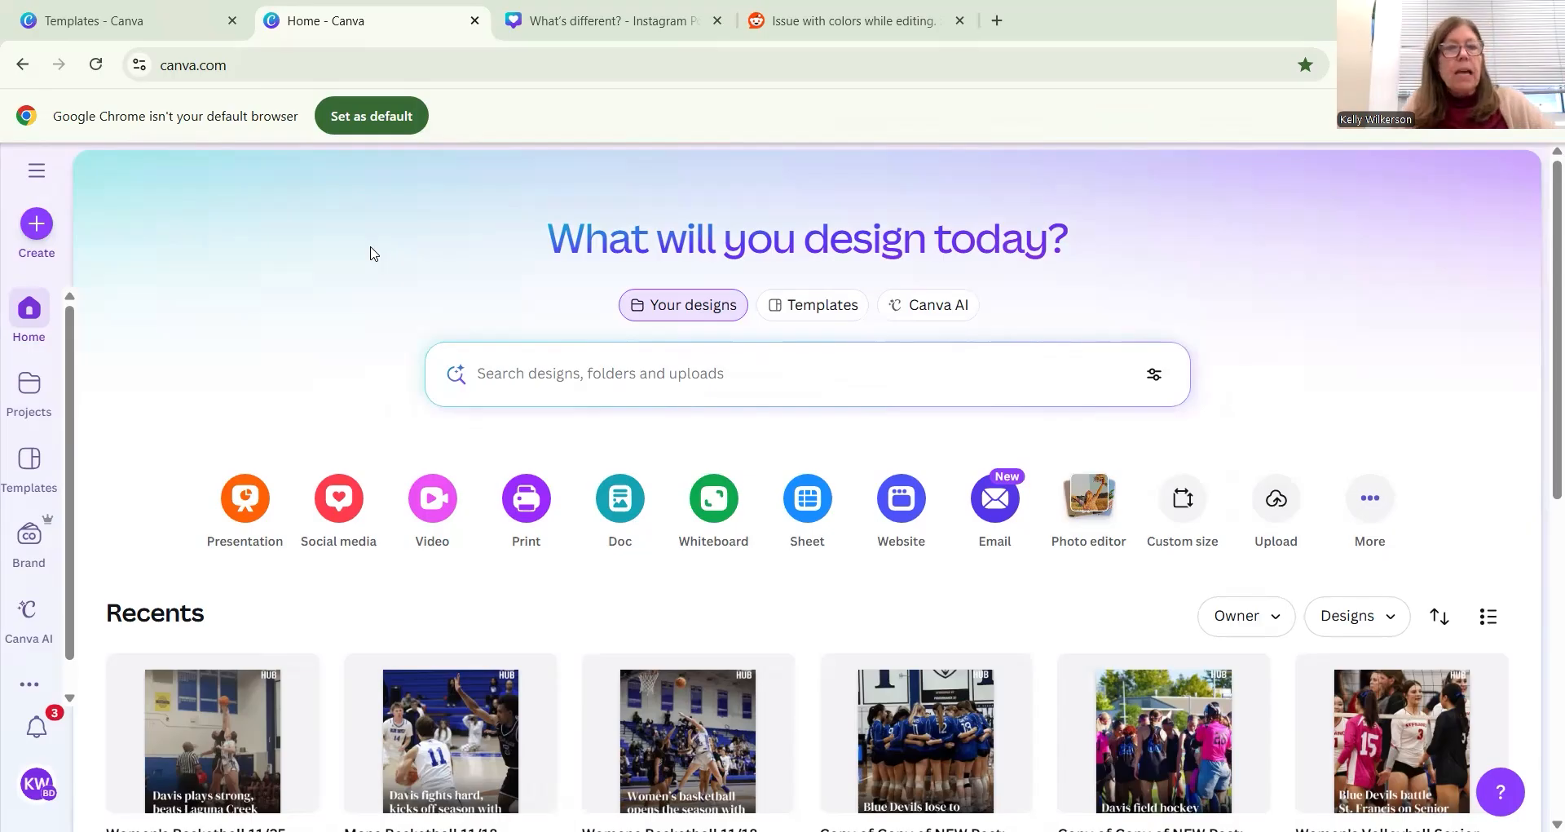
- Create a new blank design from a search for "instagram square"
left_click(37, 224)
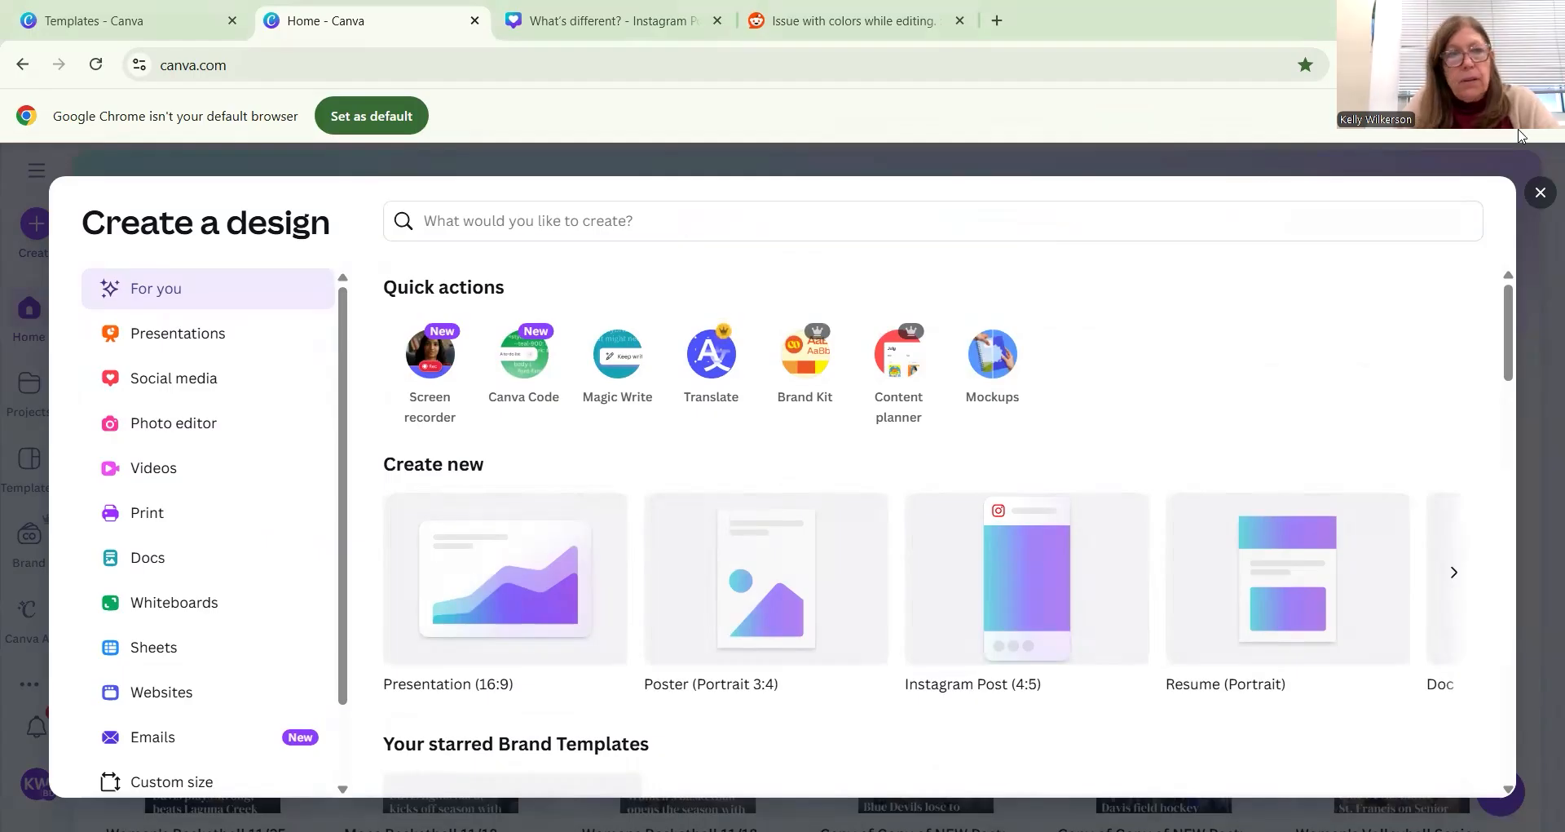
key("Escape")
left_click(32, 229)
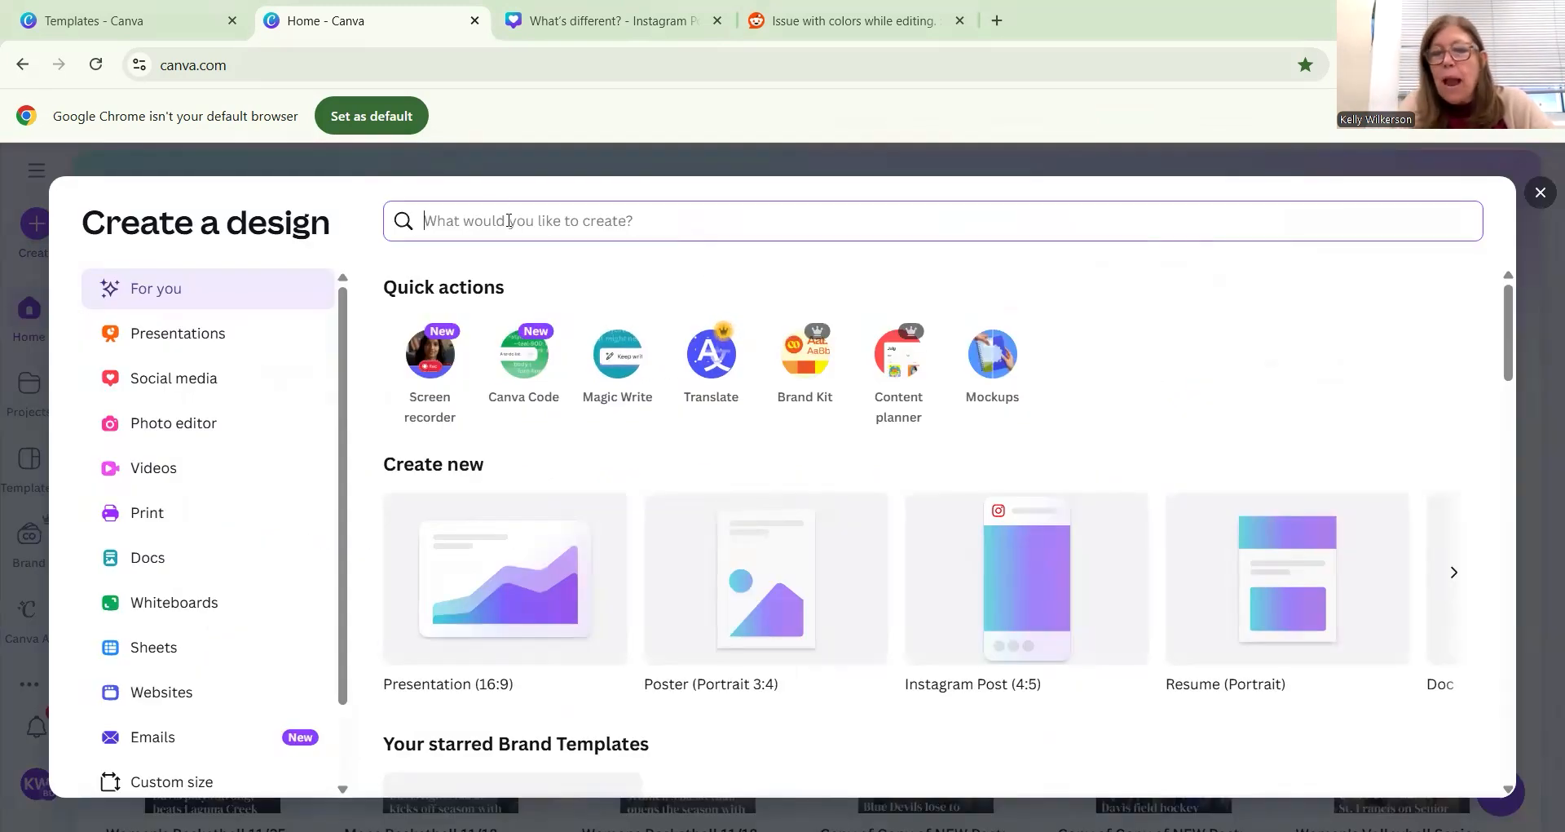
type("instagram square")
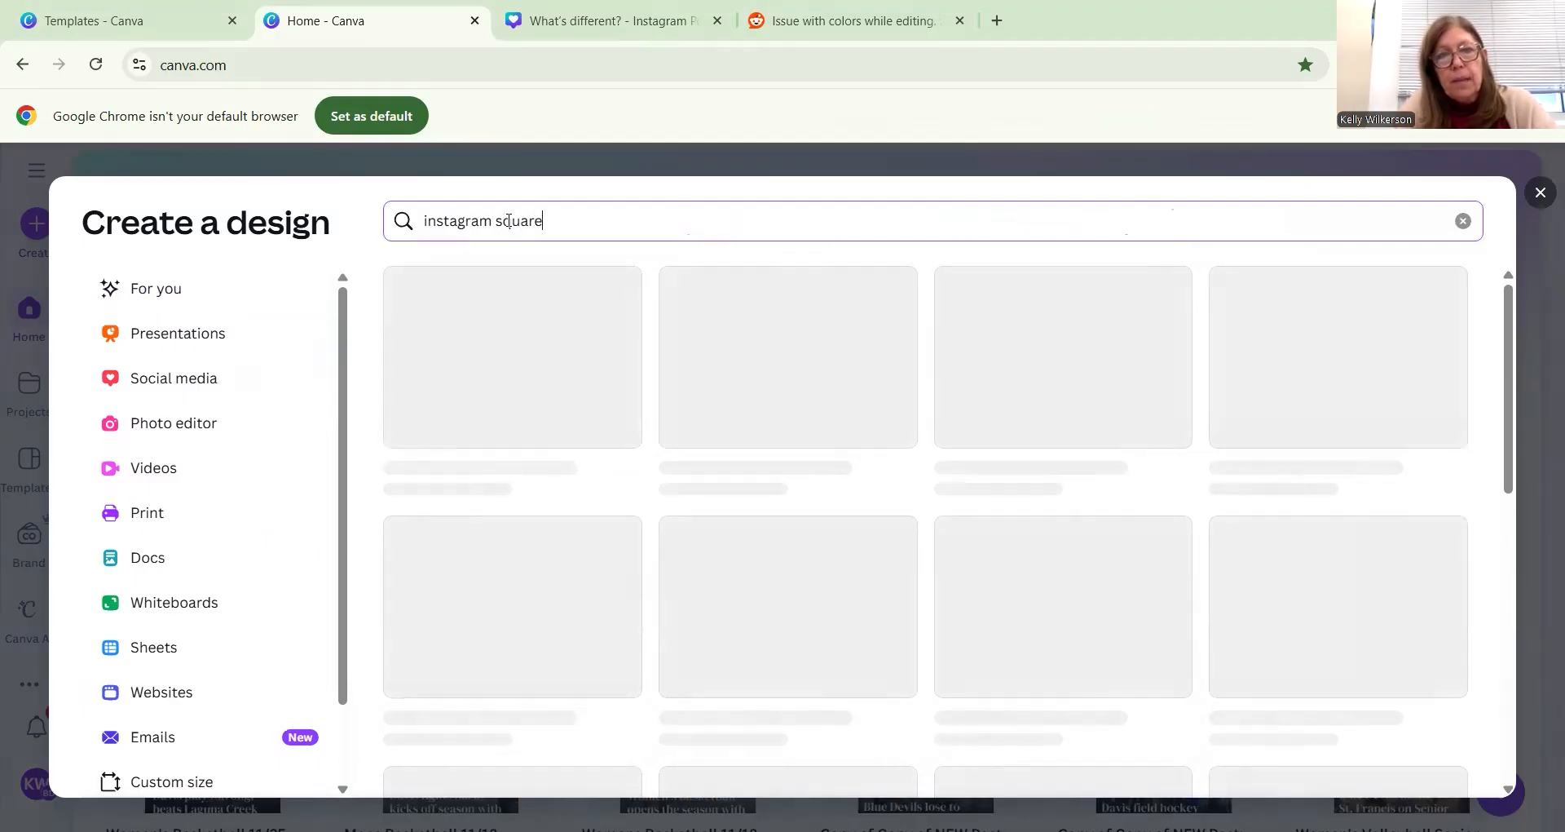
left_click(545, 376)
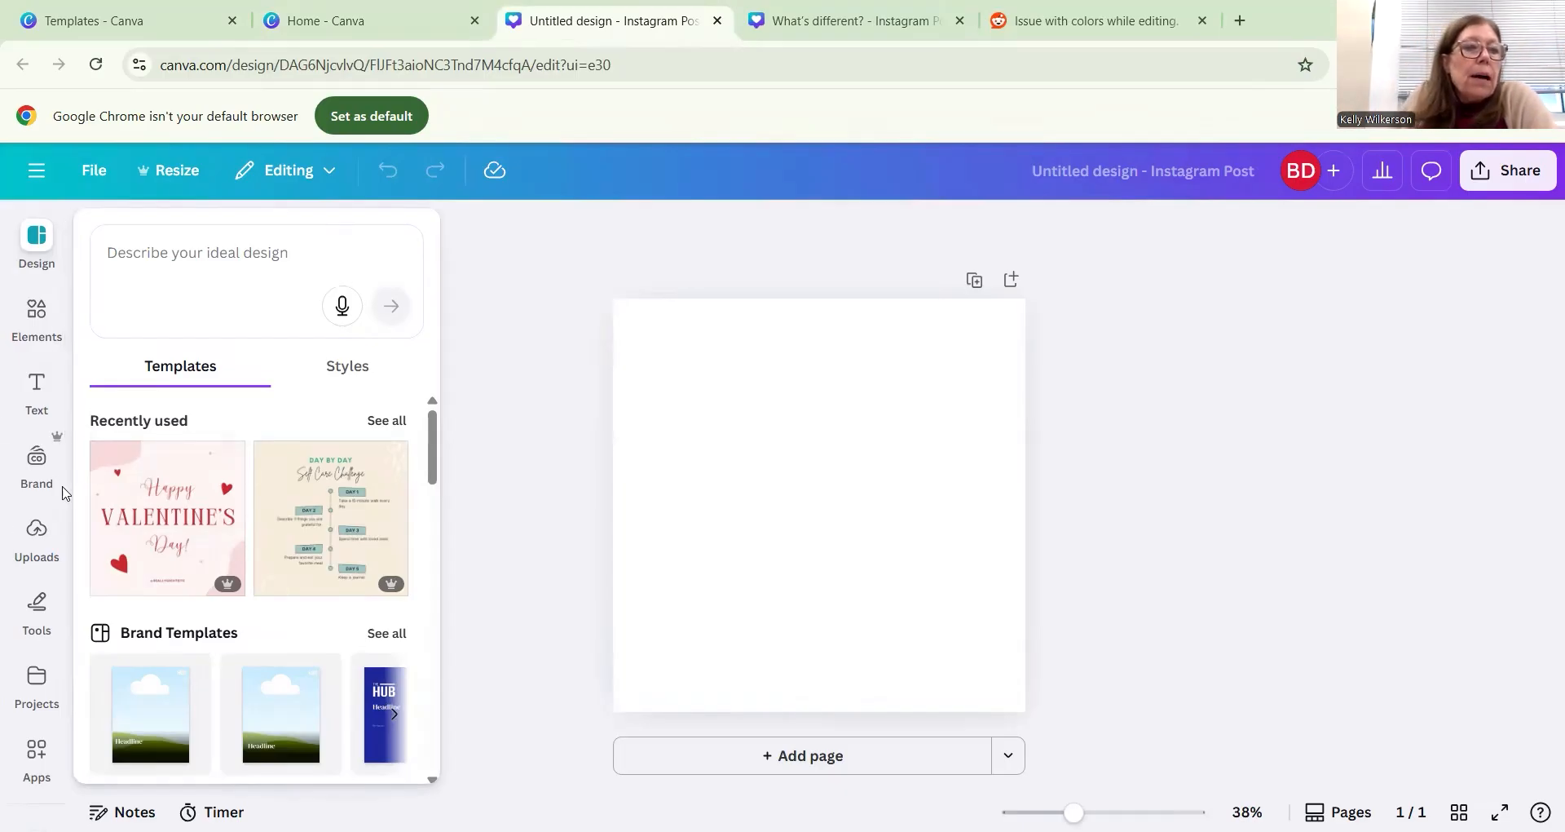
- Look through the uploaded images, the brand assets and the list of available brand kits
left_click(55, 526)
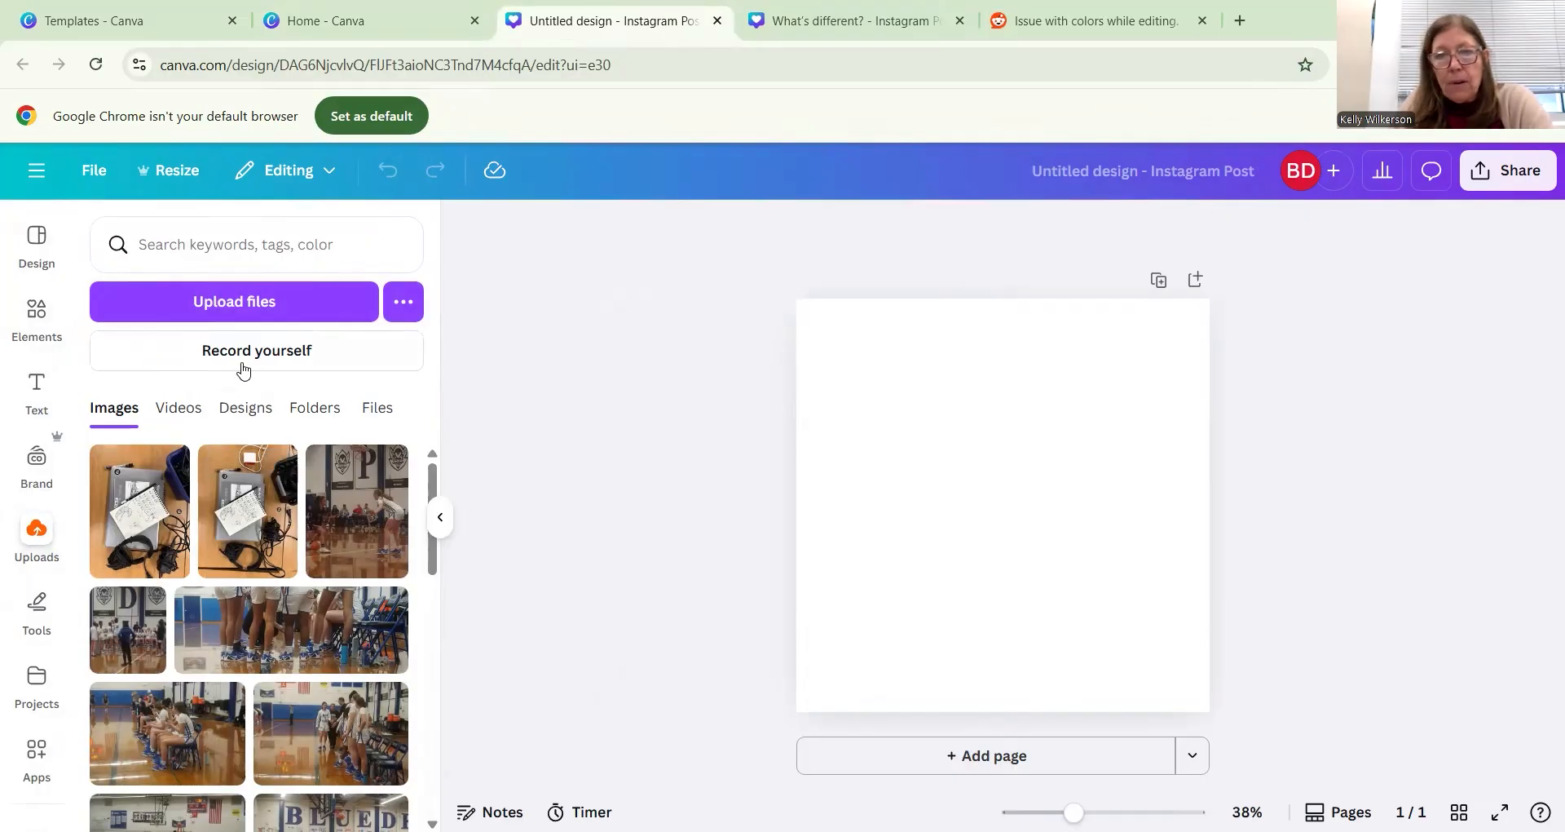
left_click(38, 460)
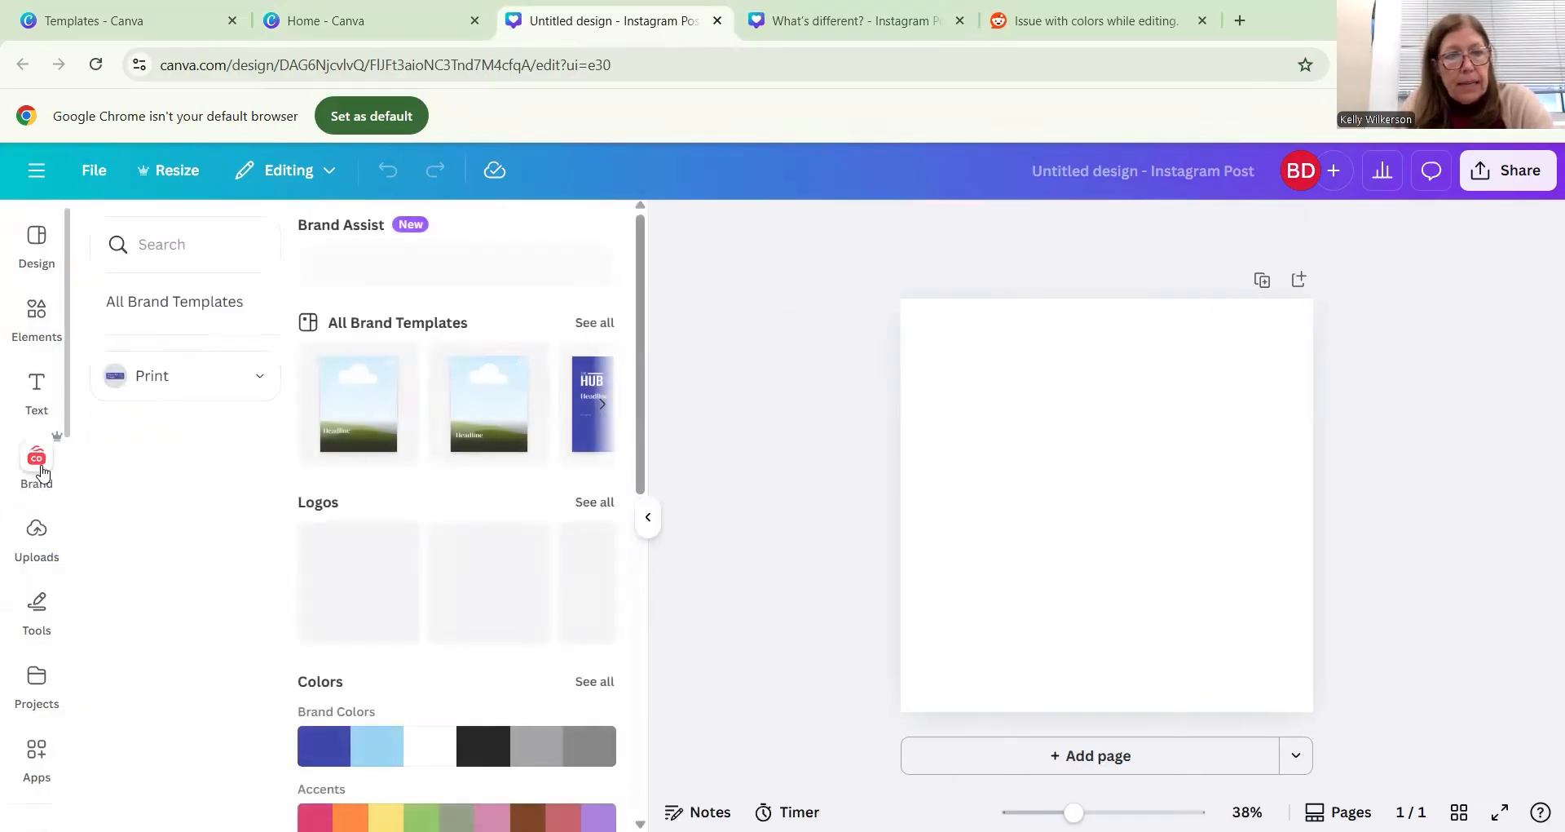
left_click(244, 380)
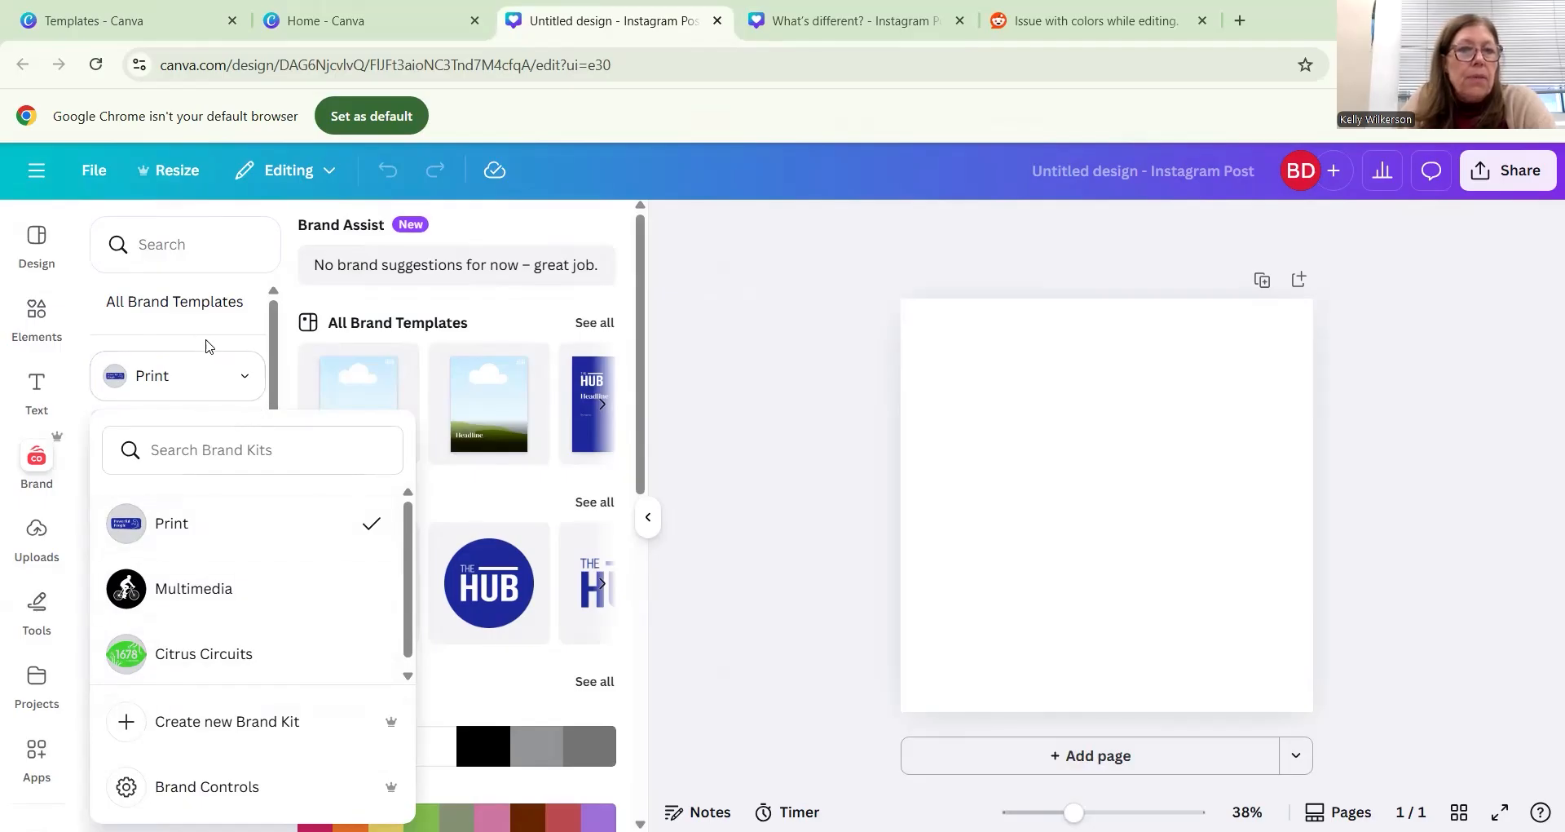
left_click(728, 277)
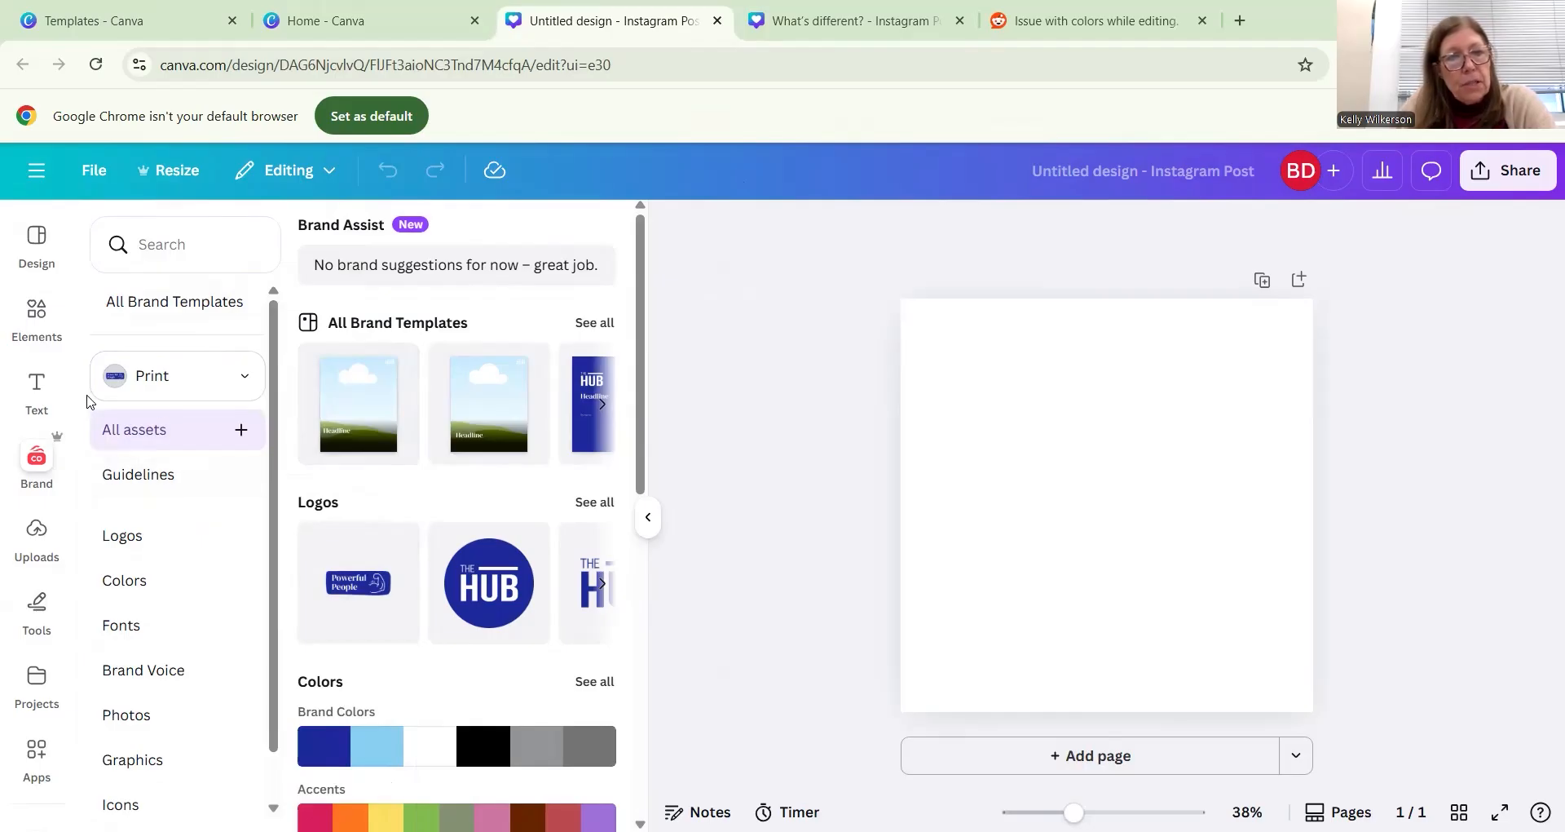
- Place the first uploaded photo of the laptop, sketchbook and headphones on the page and rotate it to landscape
left_click(36, 534)
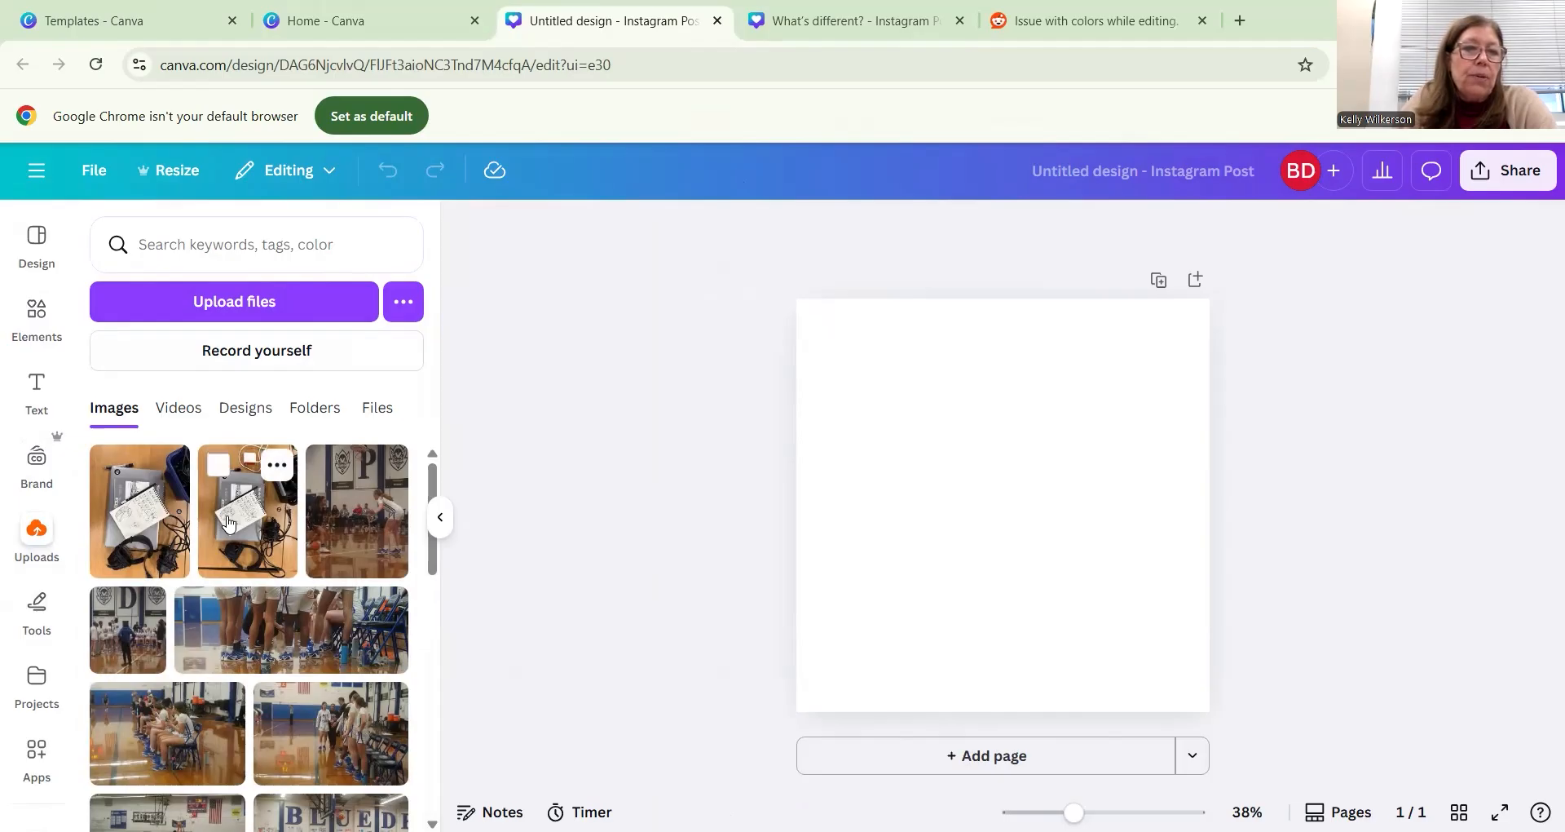
left_click_drag(143, 526, 917, 457)
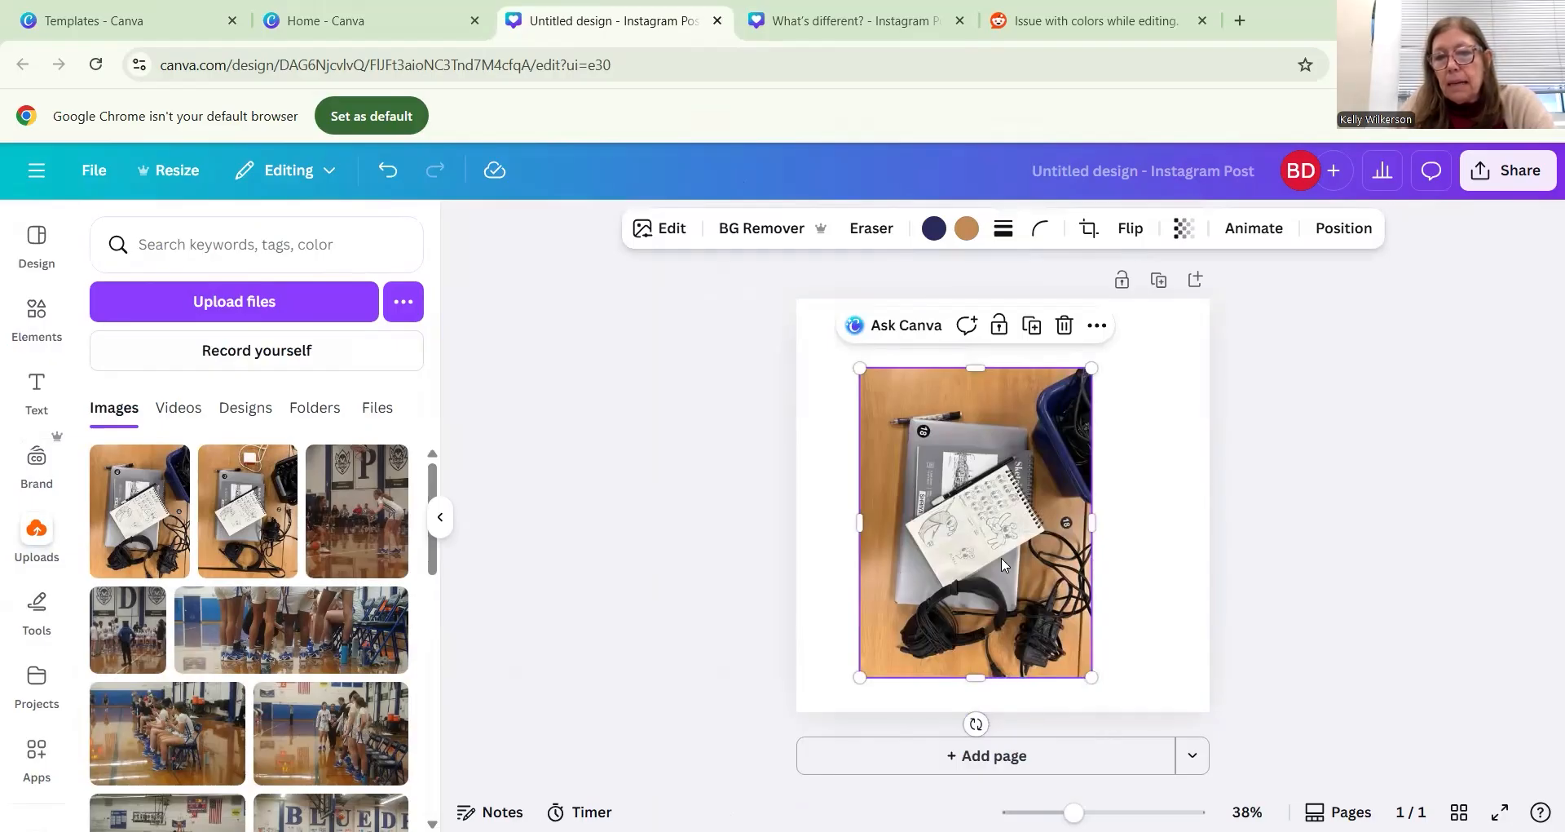
left_click(1182, 587)
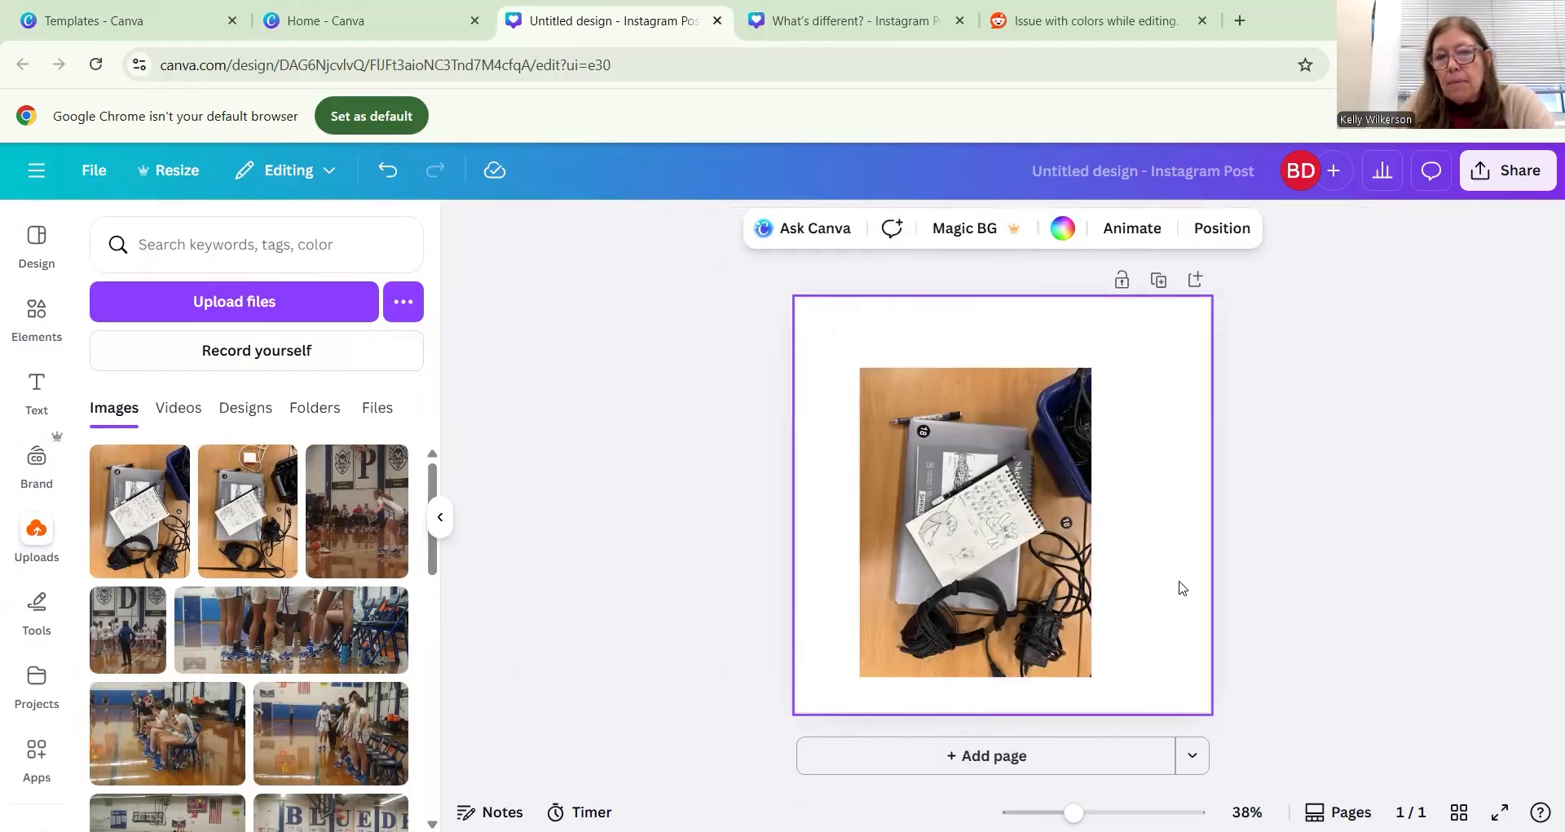
left_click(1049, 584)
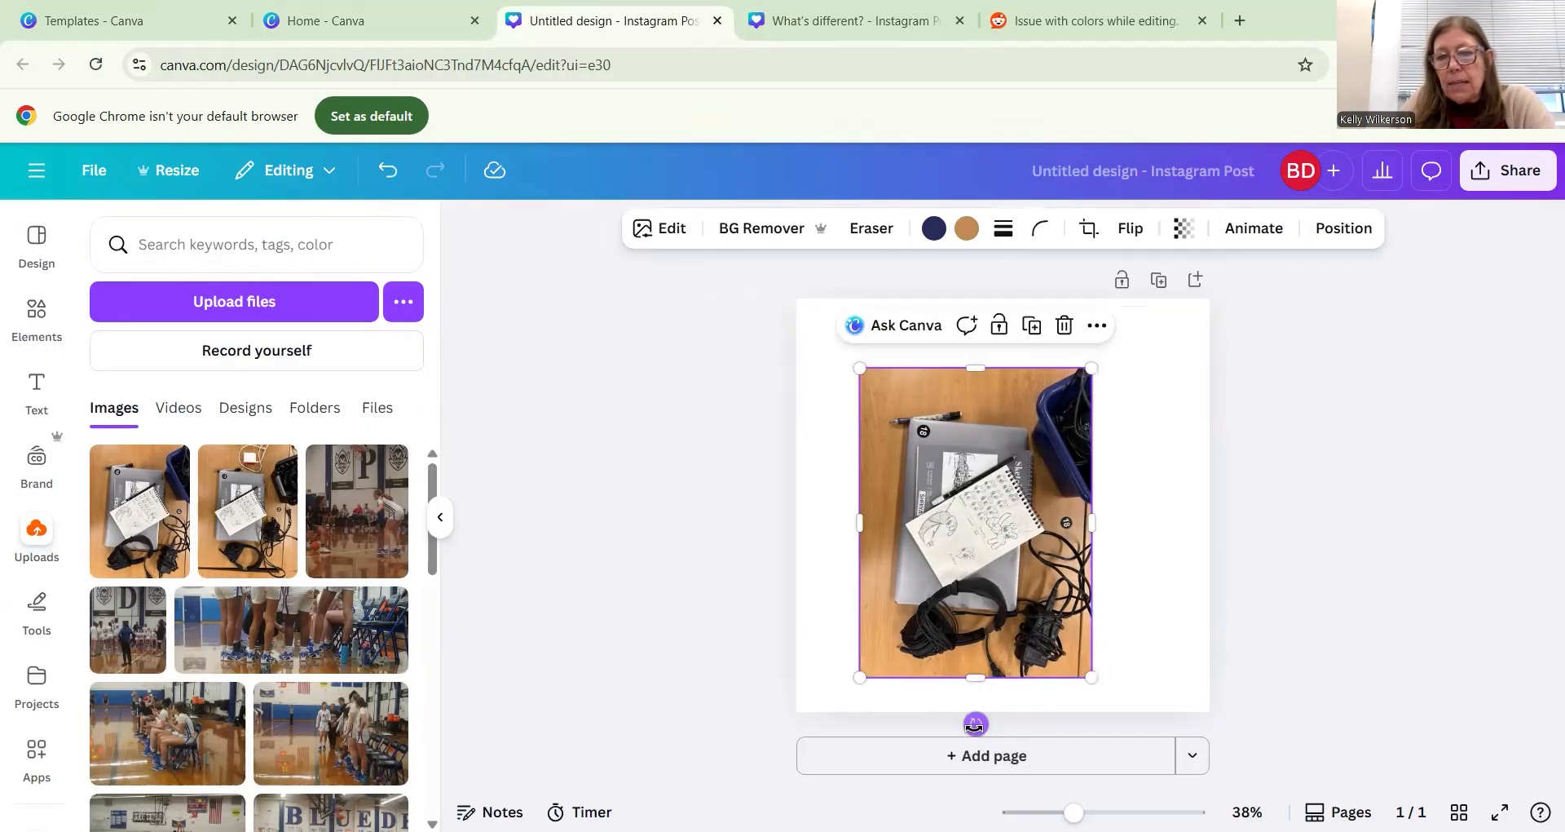
left_click_drag(975, 724, 1166, 523)
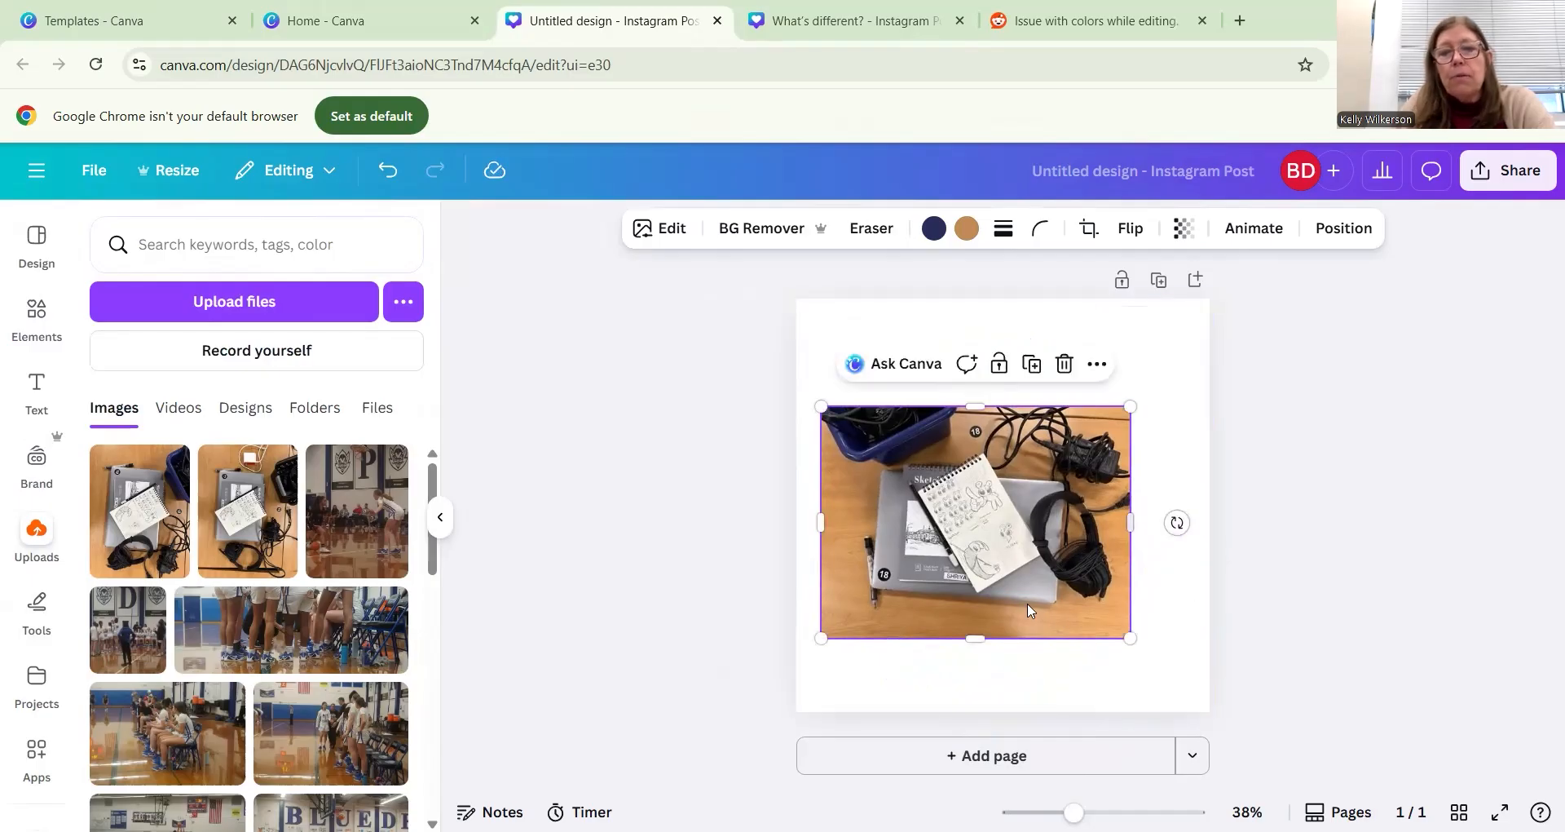
- Crop the placed photo slightly at its left, right and bottom edges
left_click_drag(981, 638, 978, 628)
left_click_drag(823, 522, 849, 519)
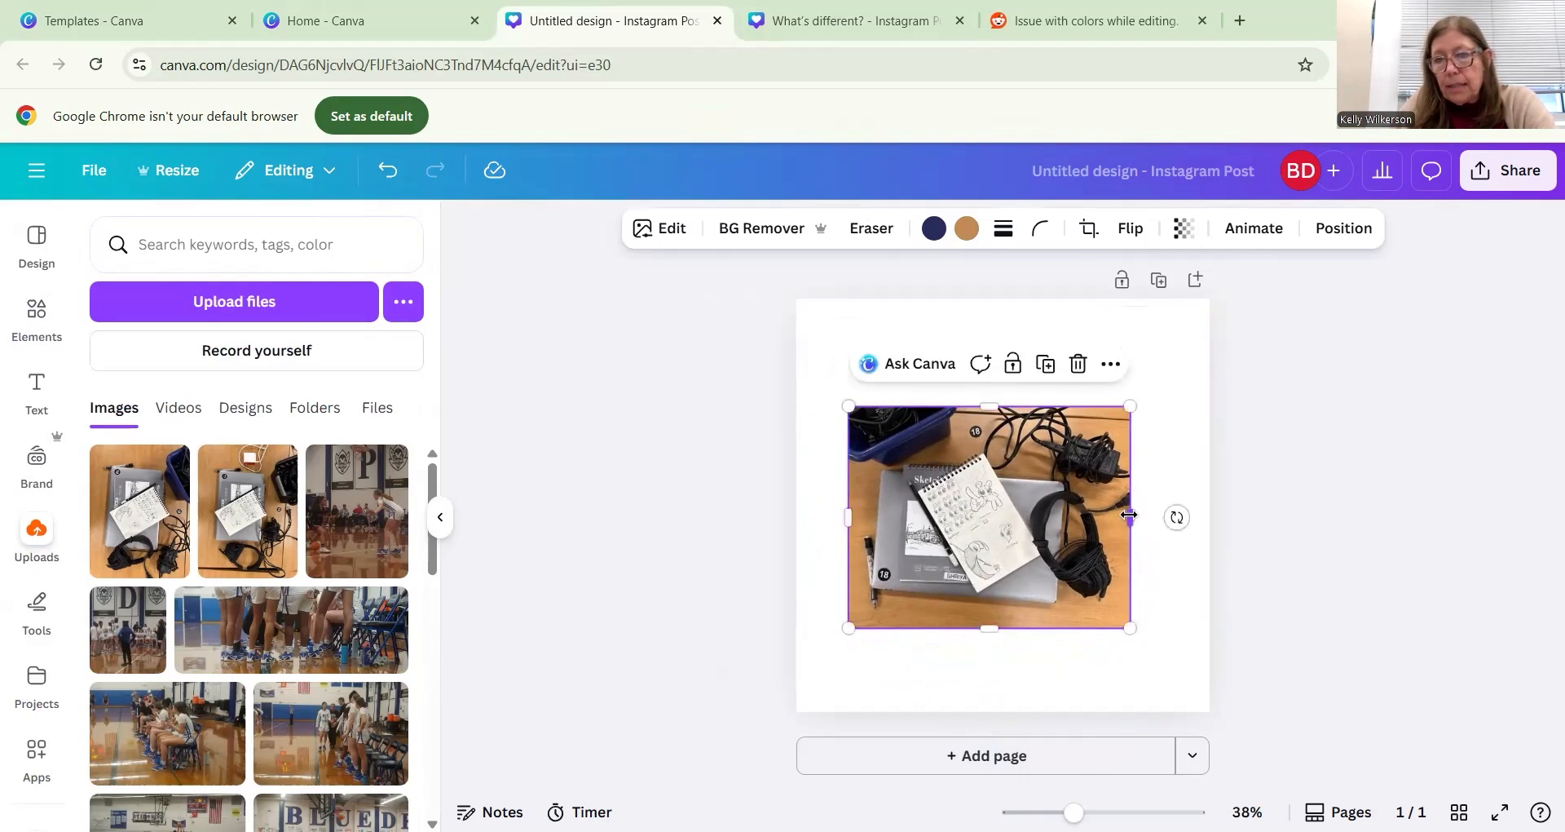
left_click_drag(1129, 514, 1120, 515)
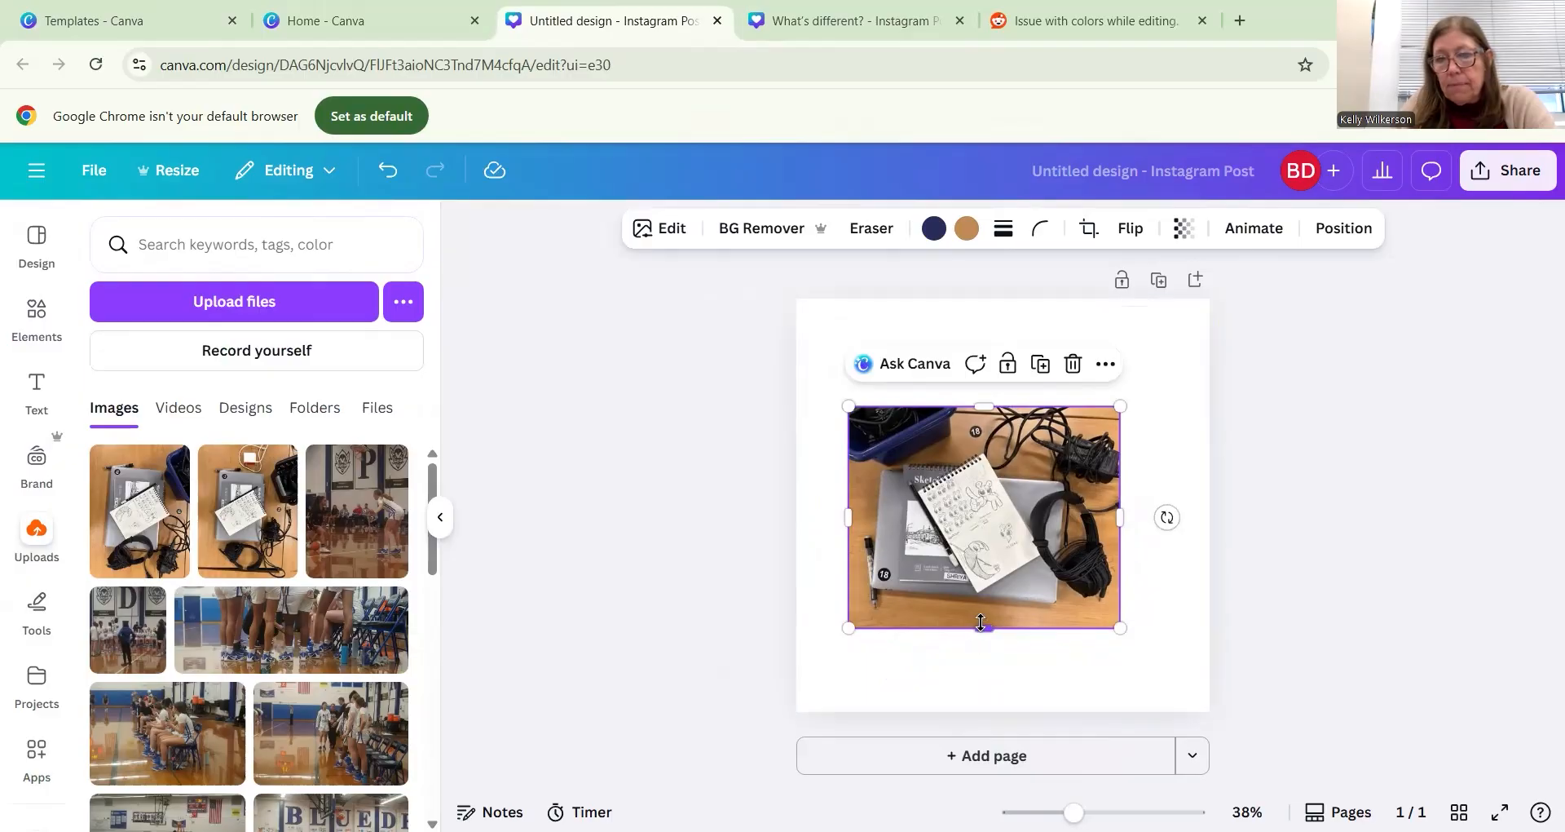
left_click_drag(984, 627, 984, 621)
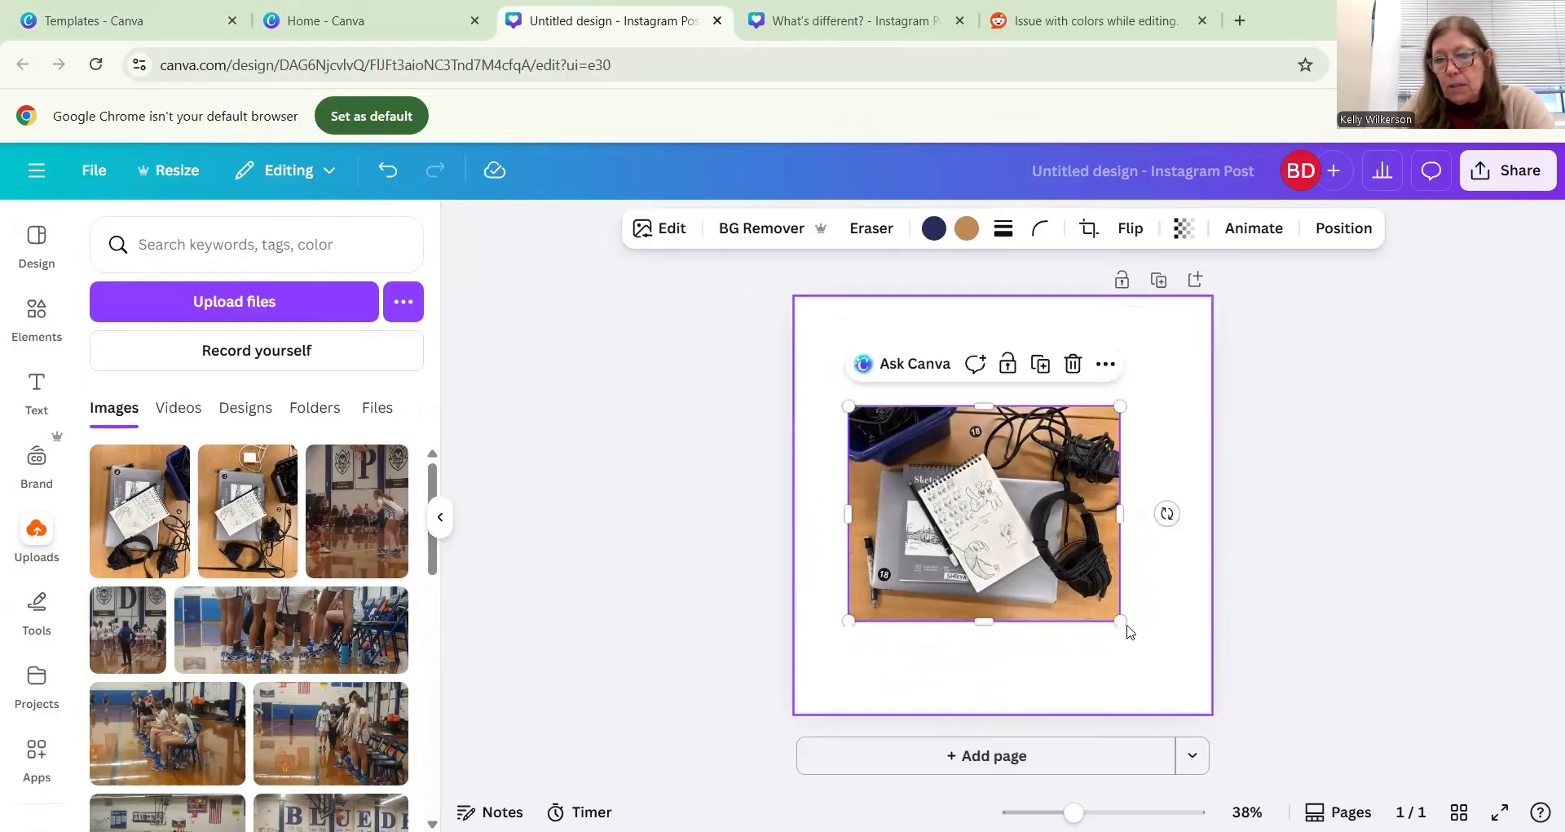
- Move the cropped photo to the page's upper-right corner and scale it down slightly
left_click_drag(1053, 541, 1134, 442)
left_click_drag(1198, 525, 1133, 484)
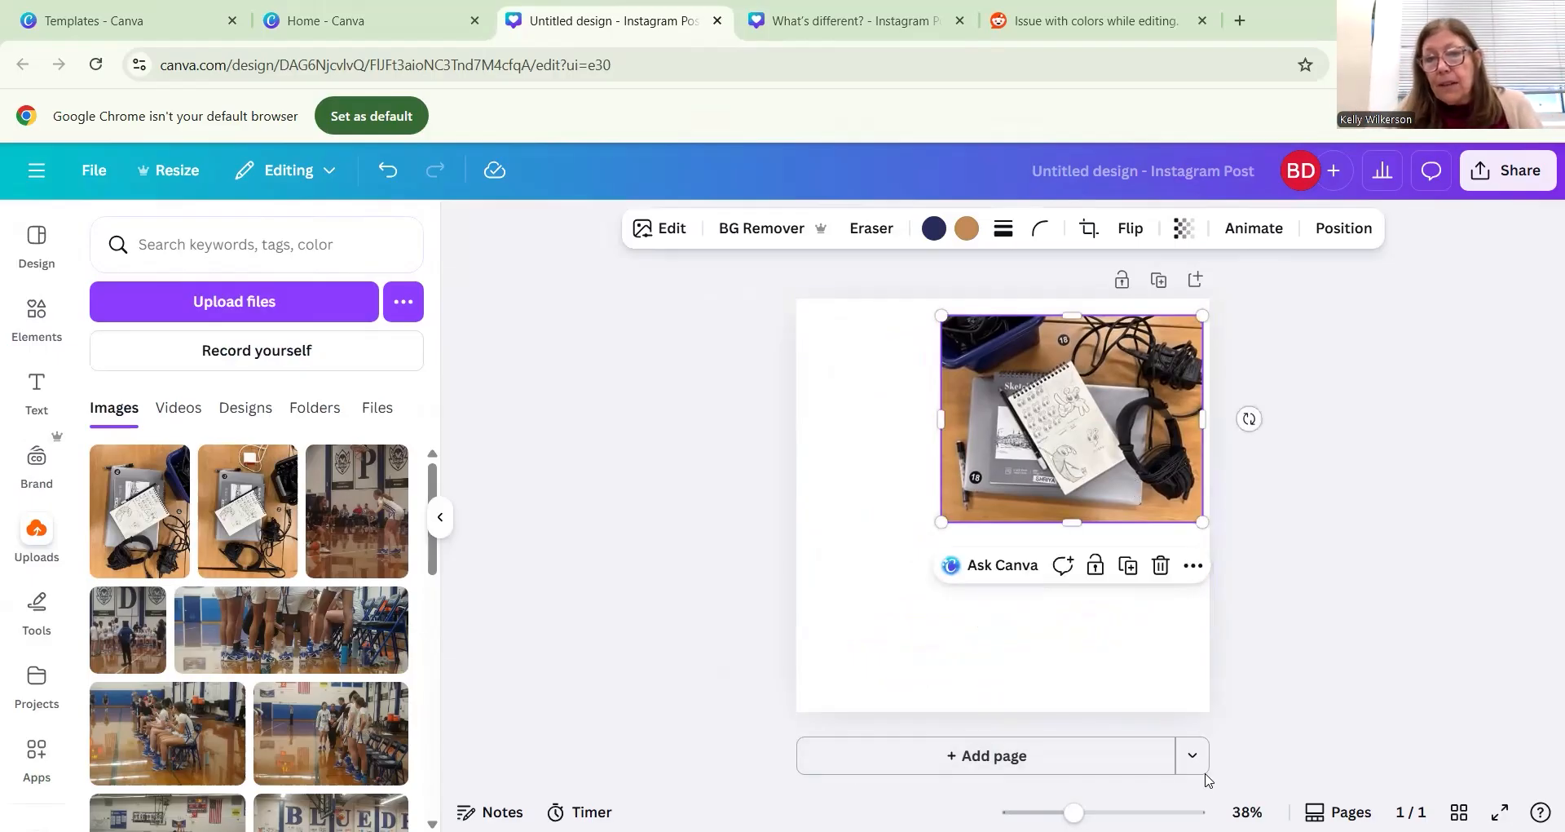
left_click(853, 418)
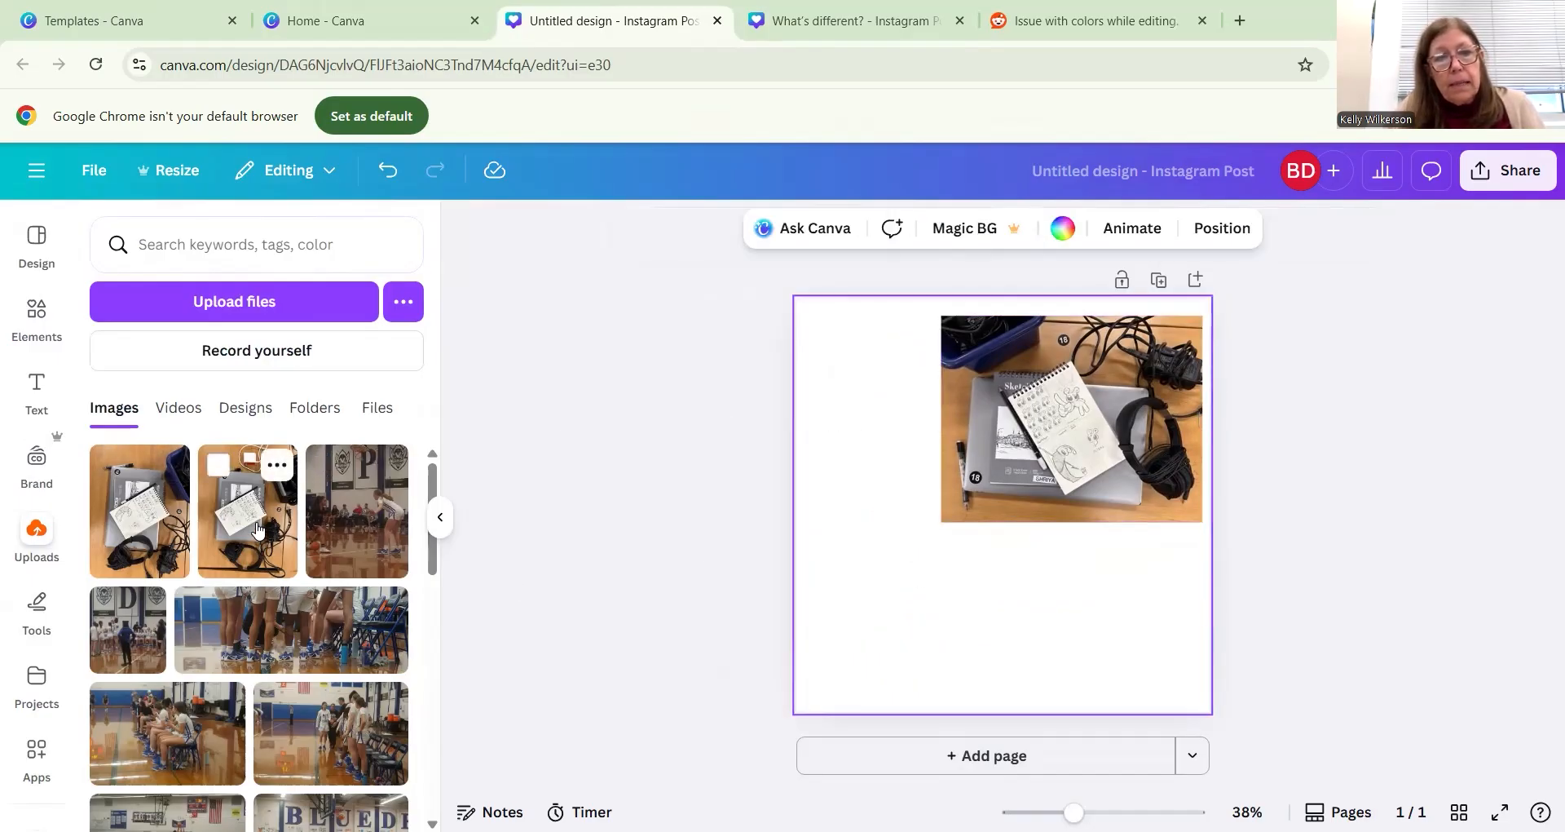
- Place the second uploaded desk photo, the one with the white charger, on the page and rotate it to -90°
left_click_drag(257, 528, 970, 521)
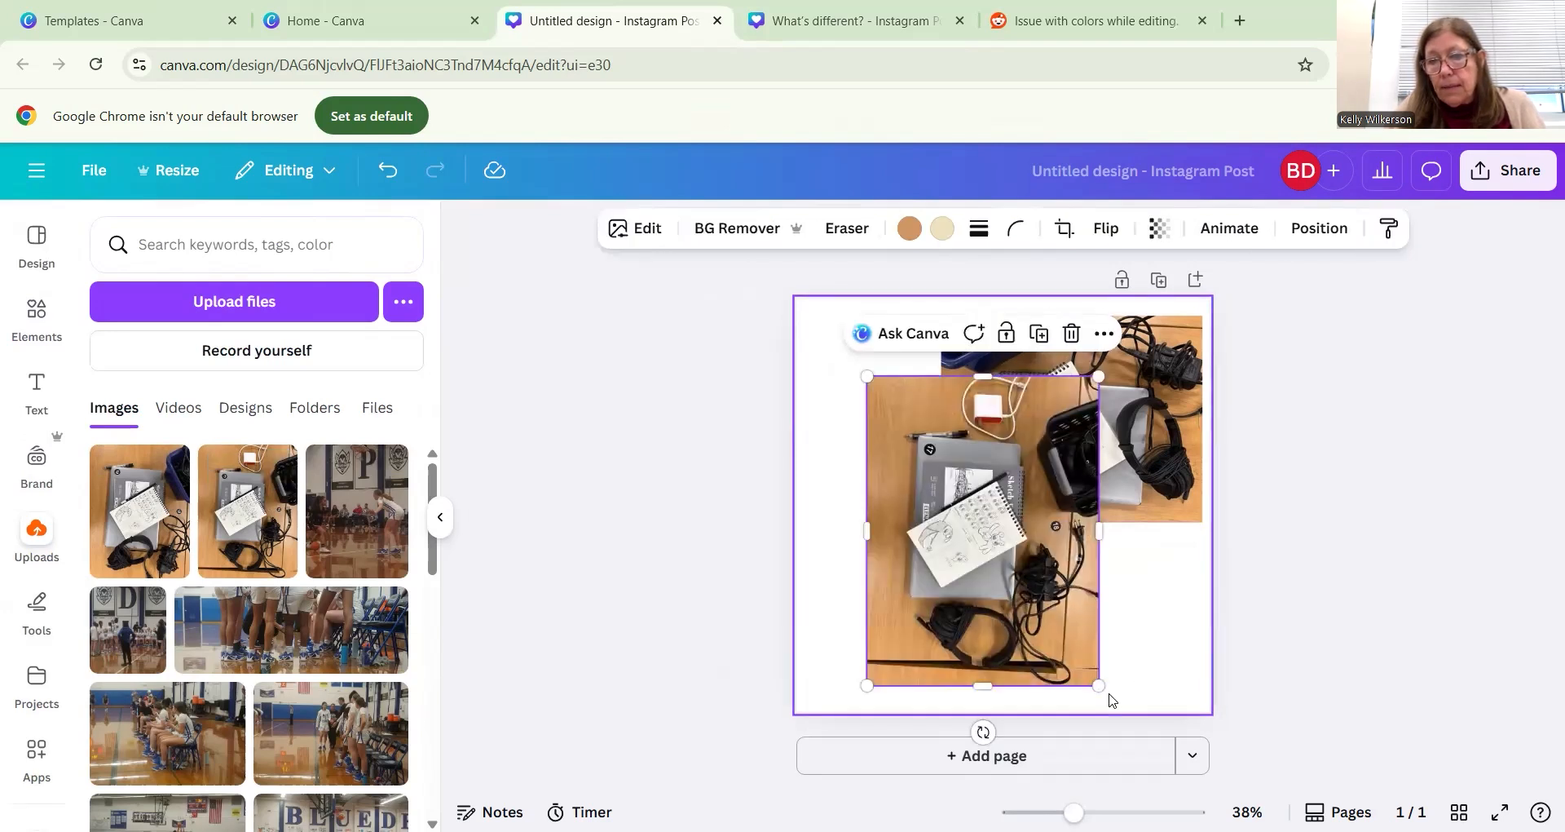
left_click_drag(983, 731, 1173, 523)
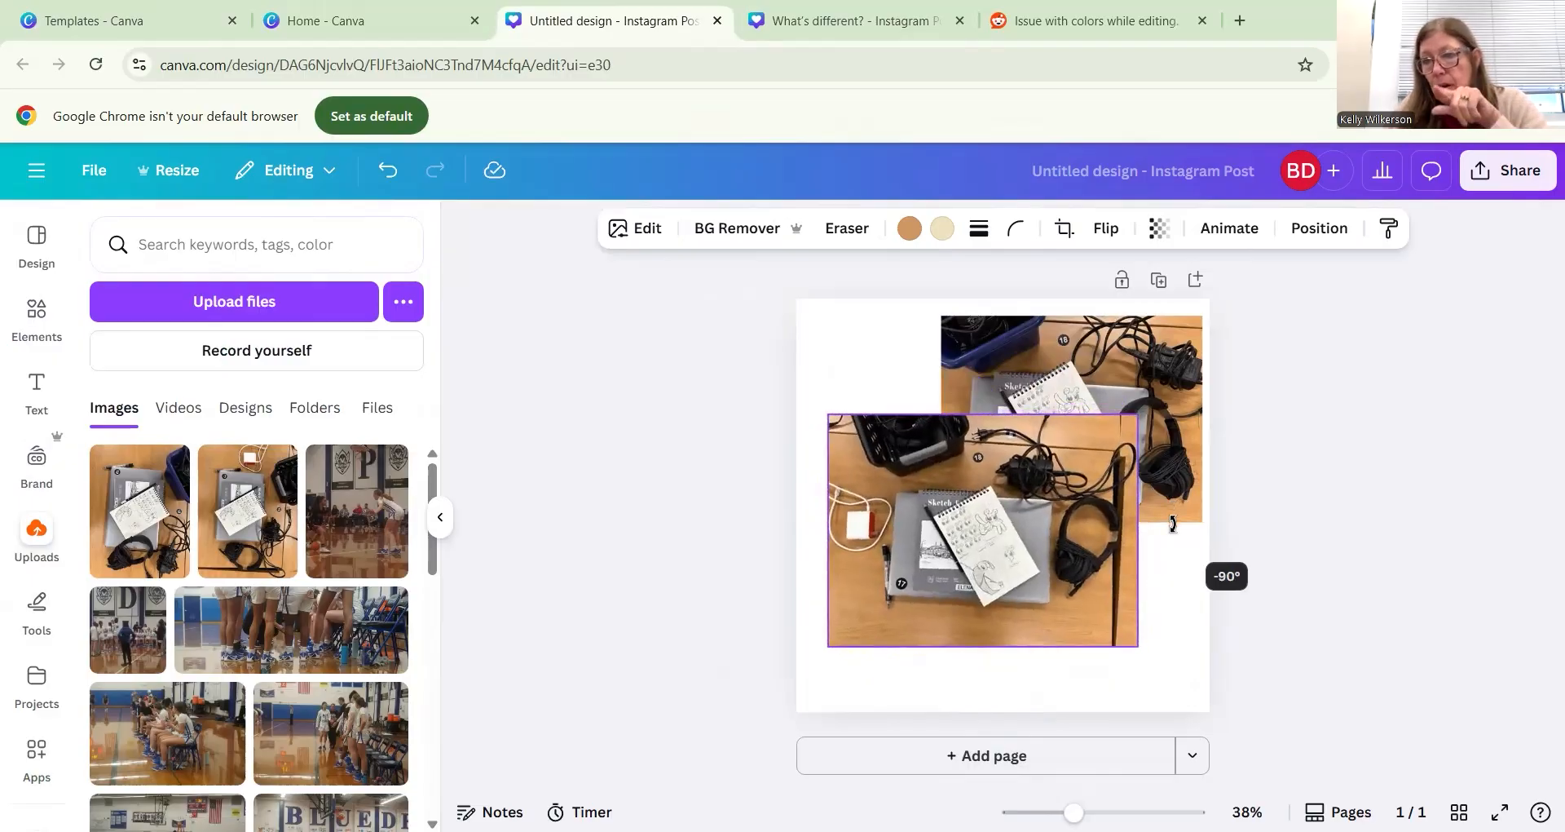
left_click_drag(1172, 523, 1173, 525)
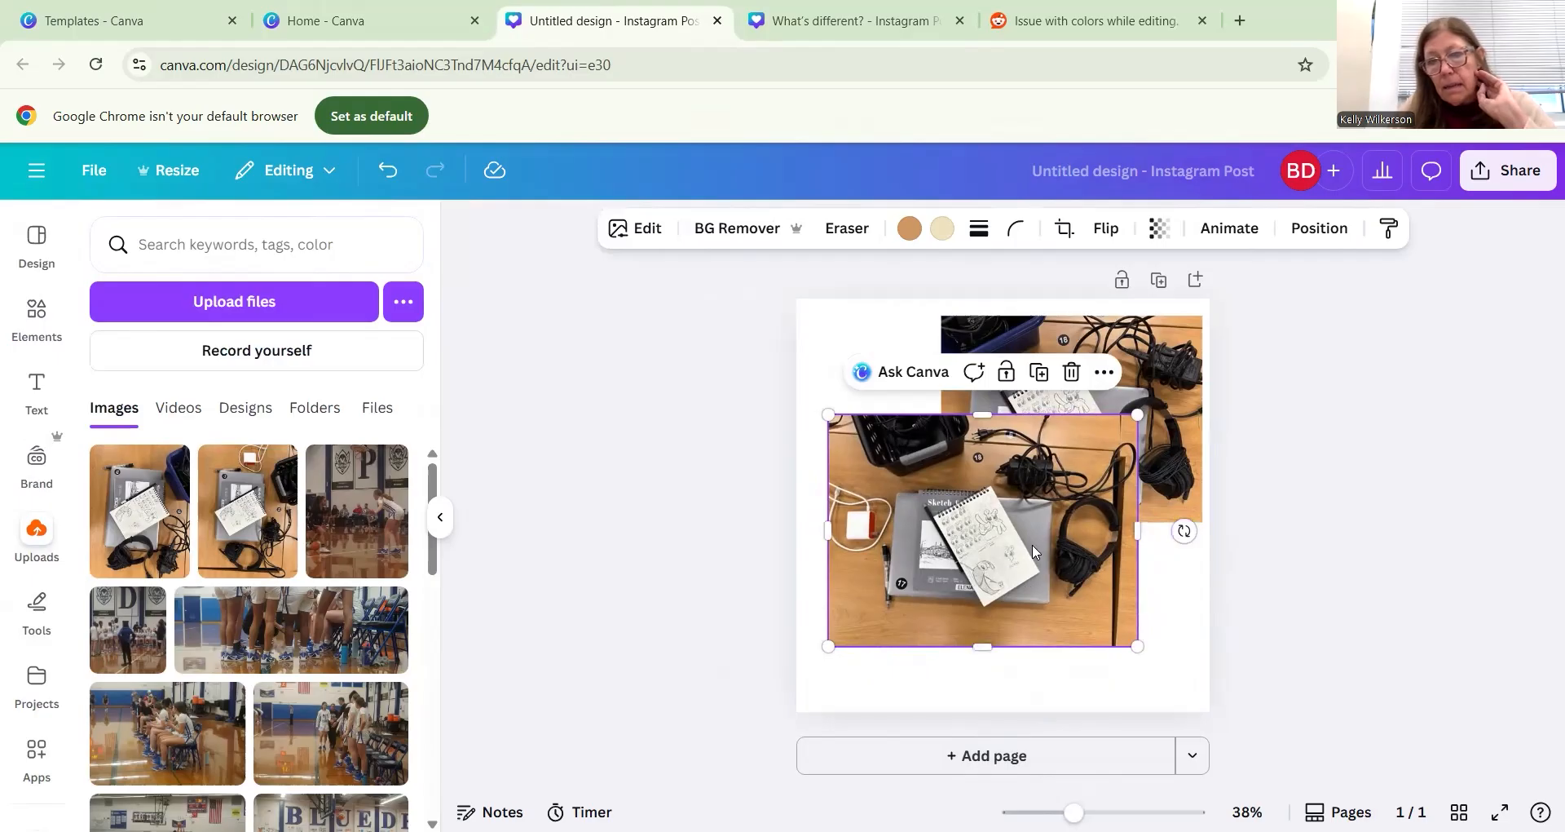
- Crop the second photo tighter around the laptop and headphones and place it in the page's lower-right corner
left_click_drag(982, 645, 993, 613)
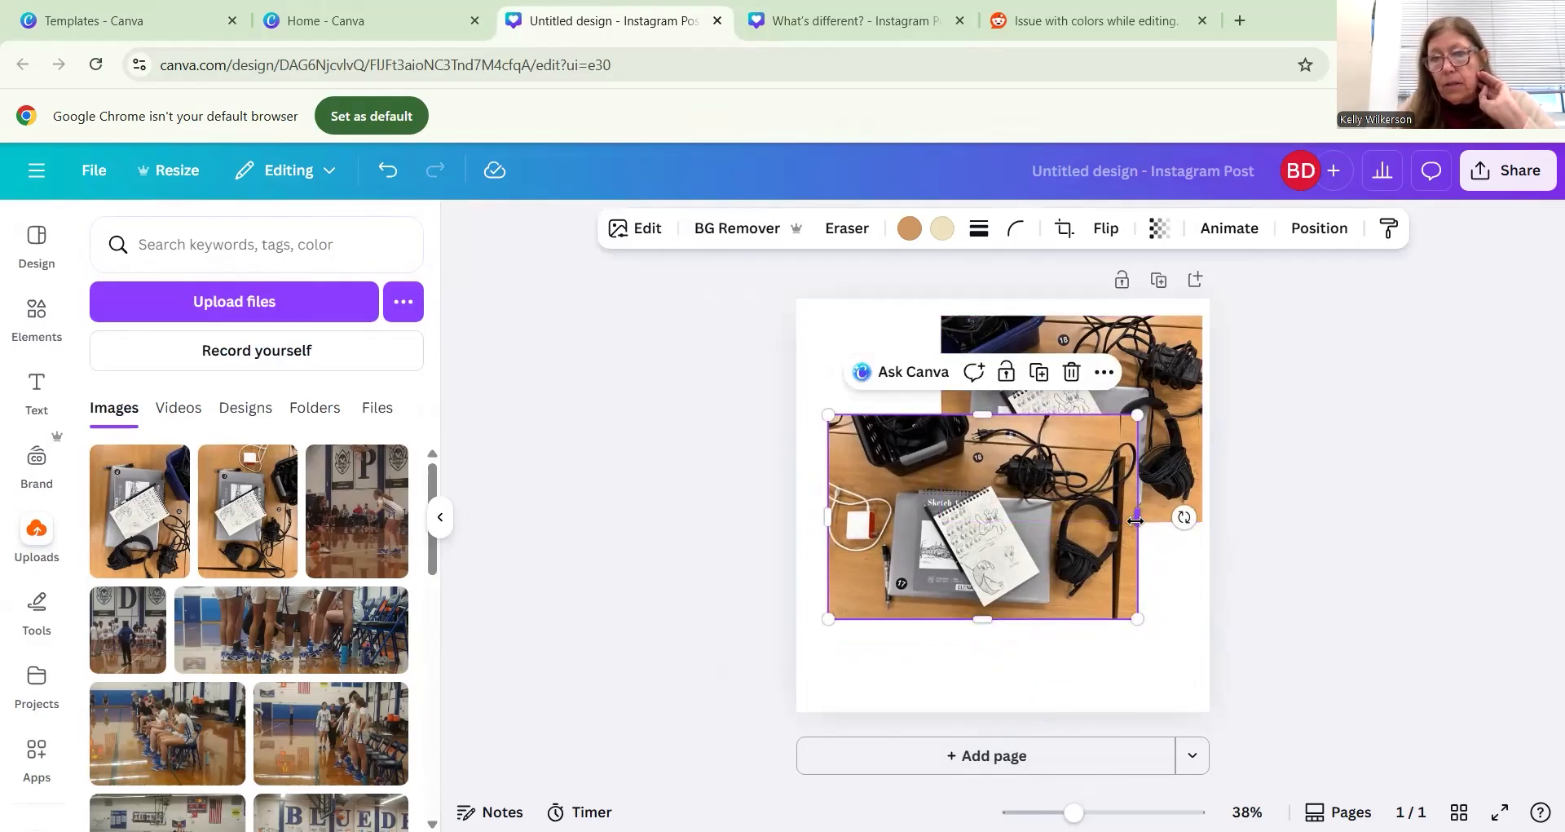
left_click_drag(1134, 519, 1094, 529)
left_click_drag(1010, 502, 1108, 582)
left_click_drag(1065, 515, 1064, 518)
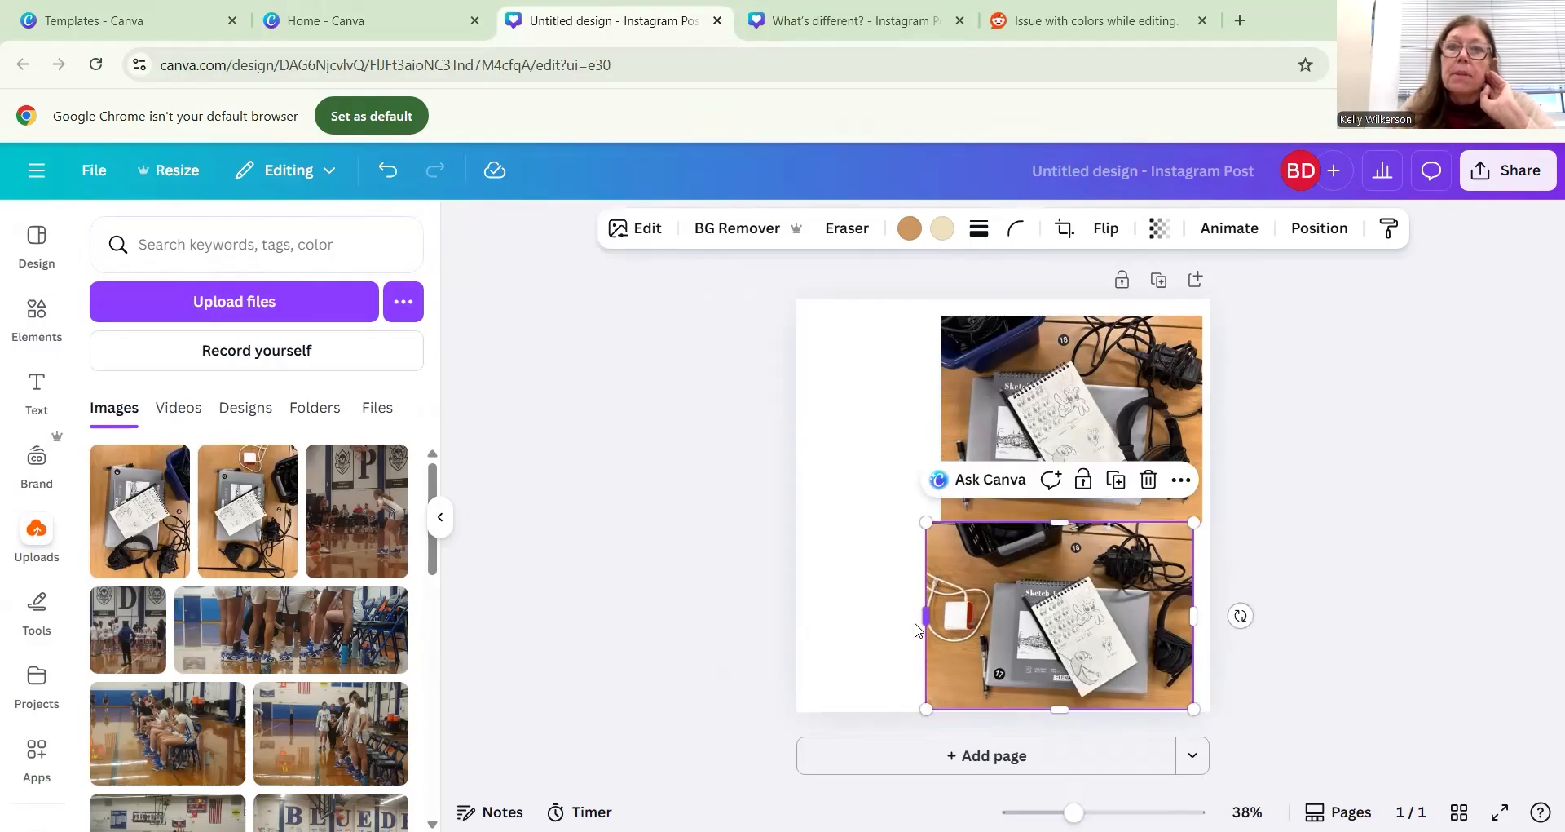
left_click_drag(927, 616, 964, 619)
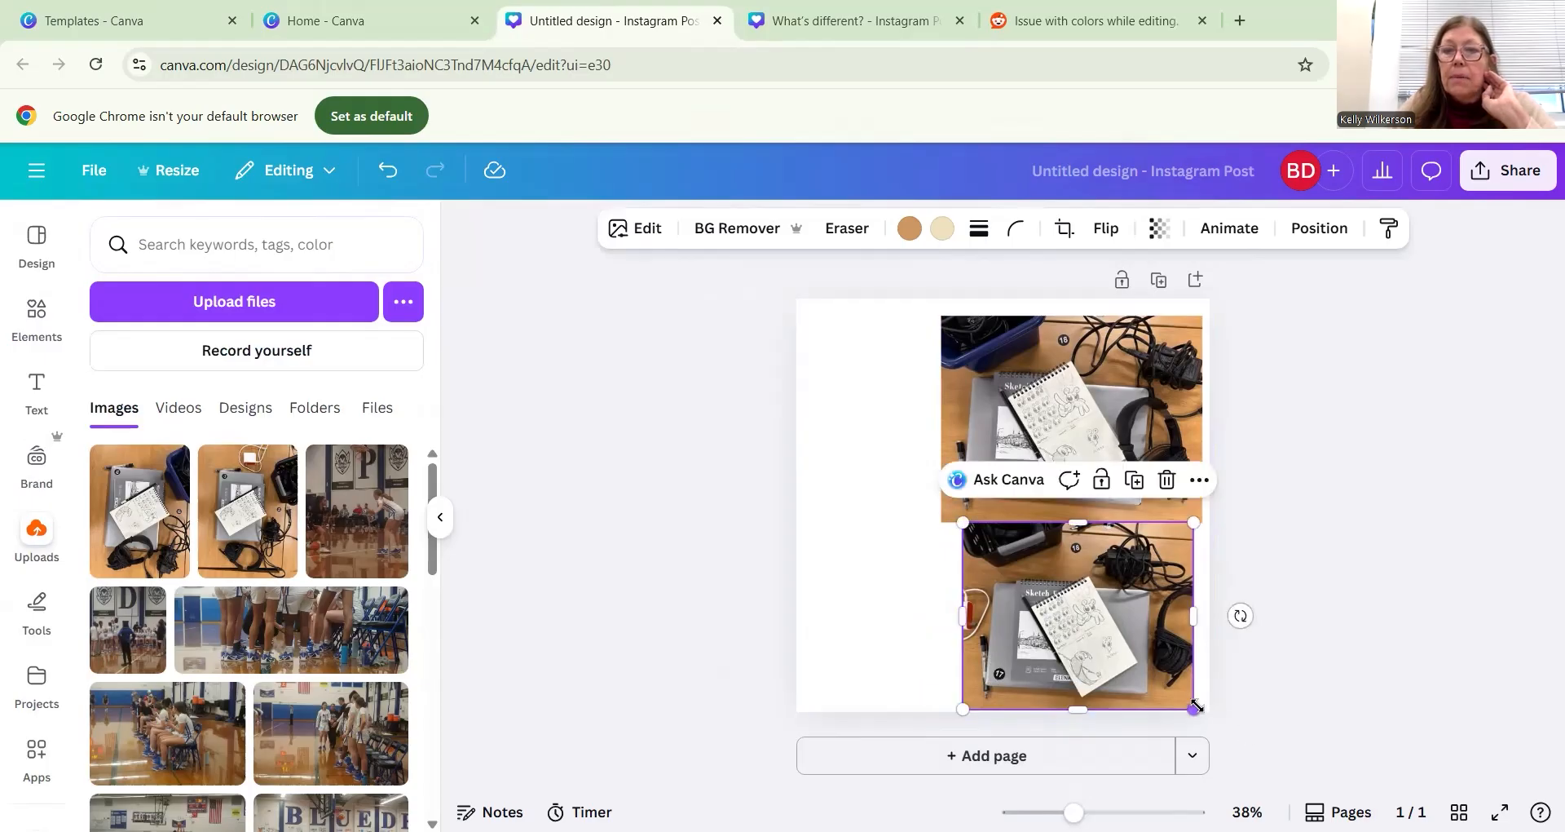
left_click_drag(1138, 614, 1137, 611)
- Scale the upper photo down from its lower-left corner to match the lower photo's width
left_click(1150, 439)
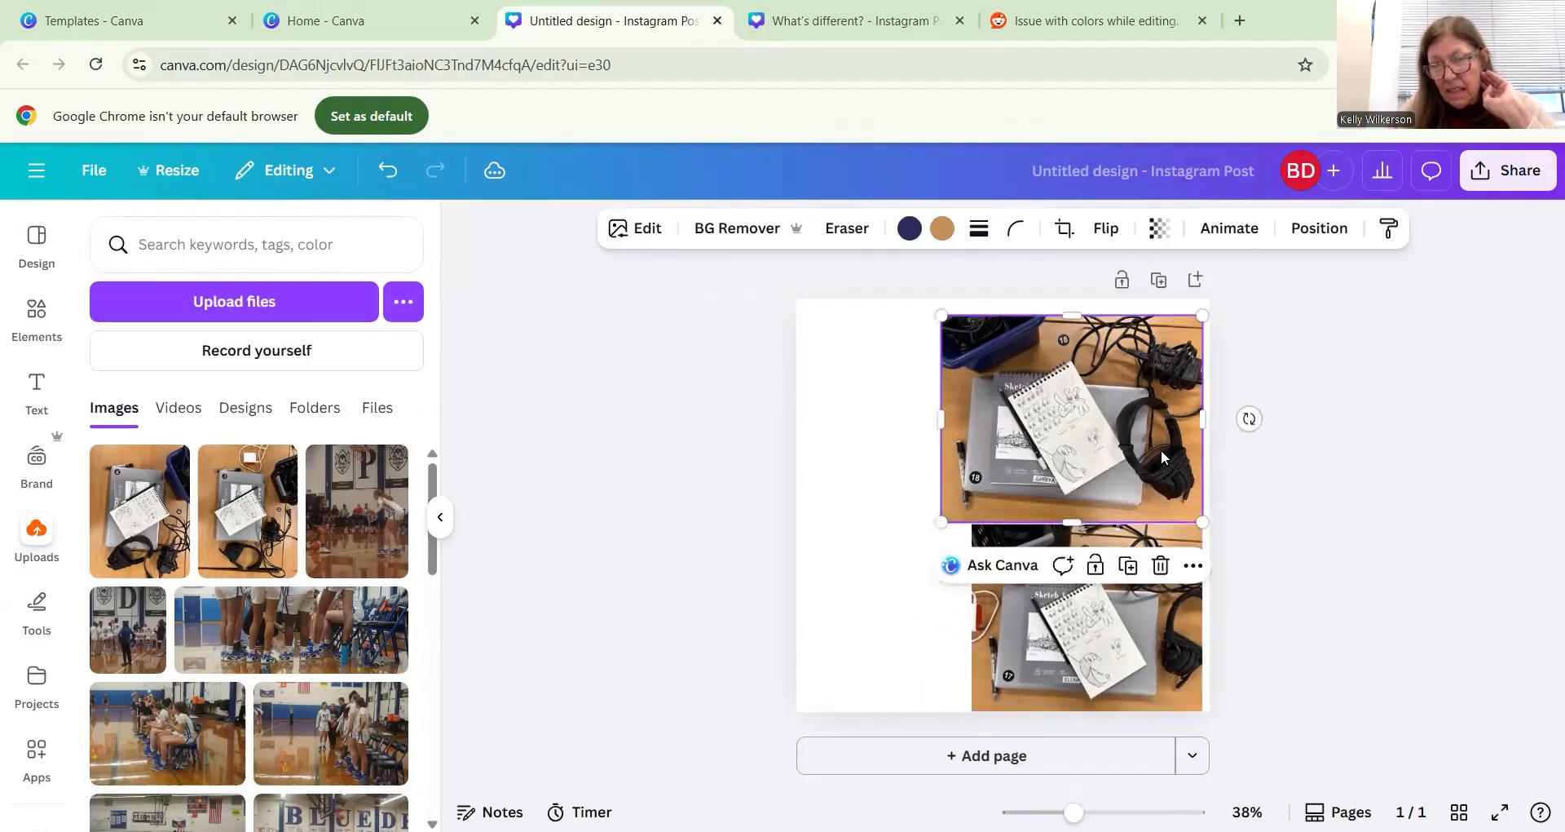
left_click_drag(941, 521, 985, 500)
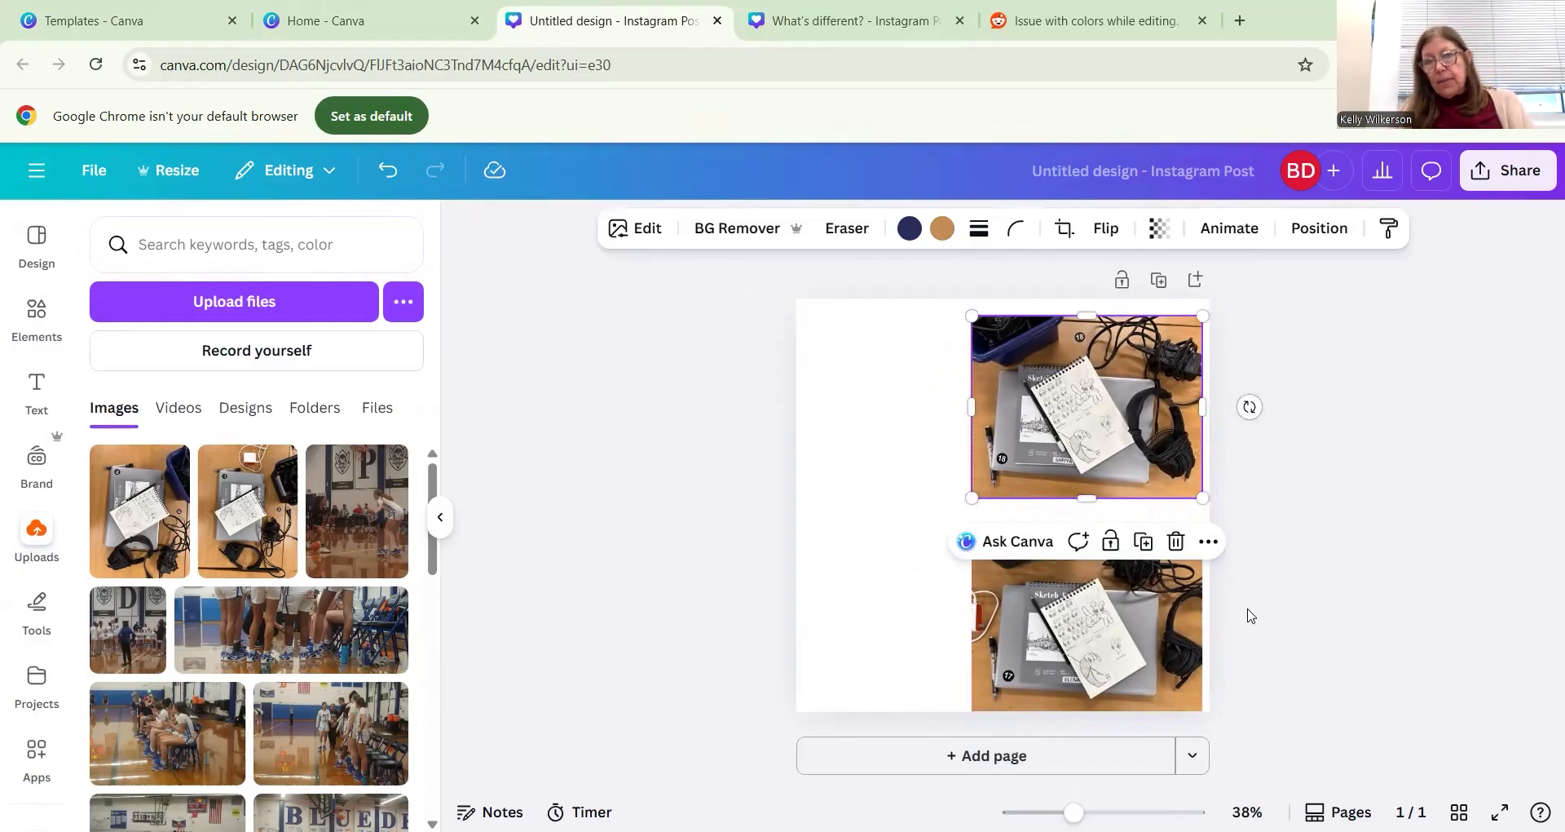
left_click(1300, 629)
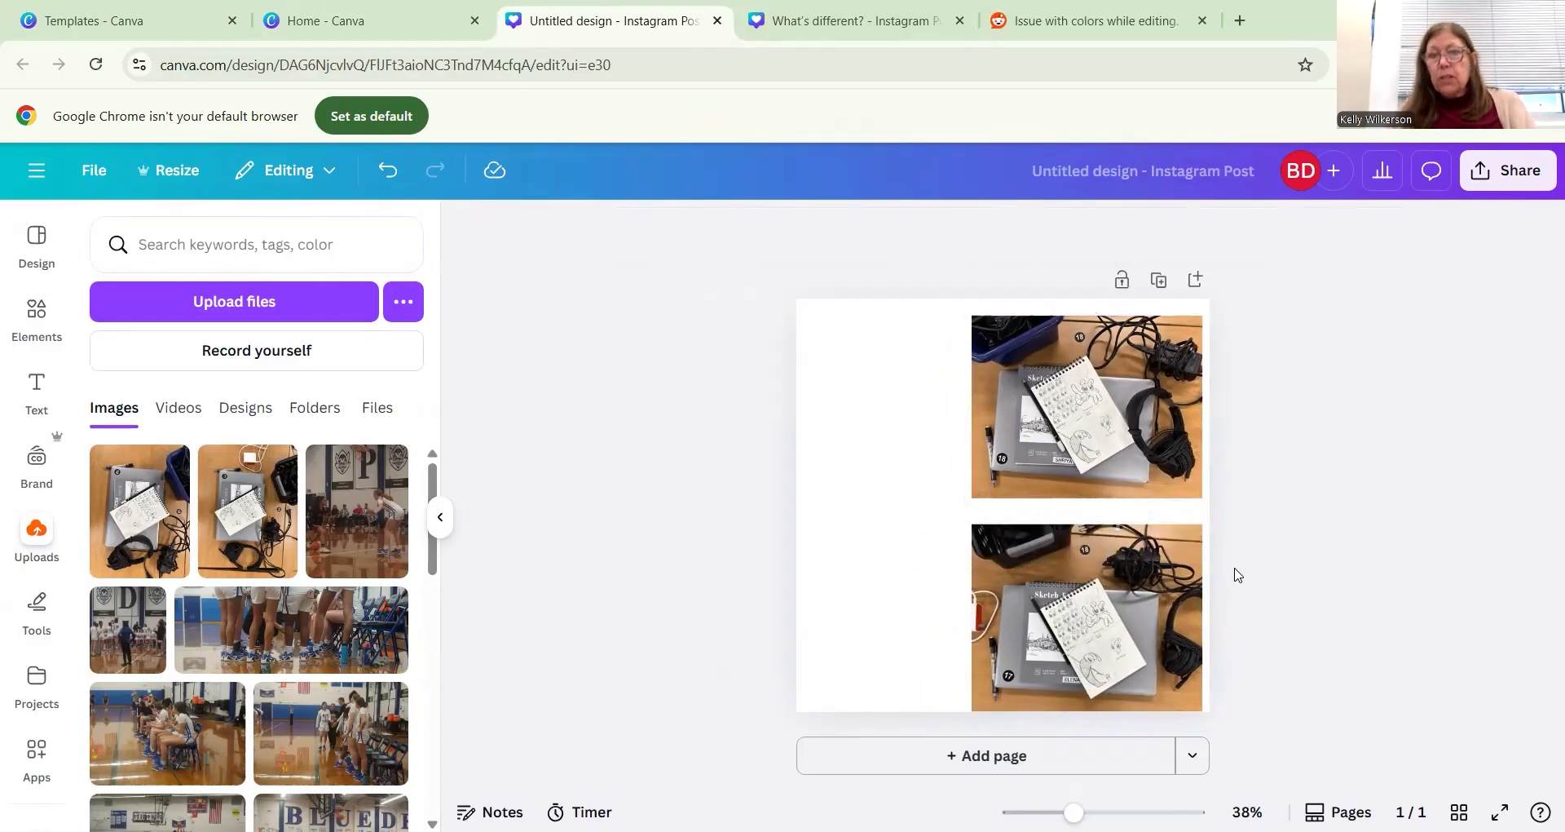
- Move both photos flush against the page's right edge, keeping them stacked one above the other
left_click(1195, 338)
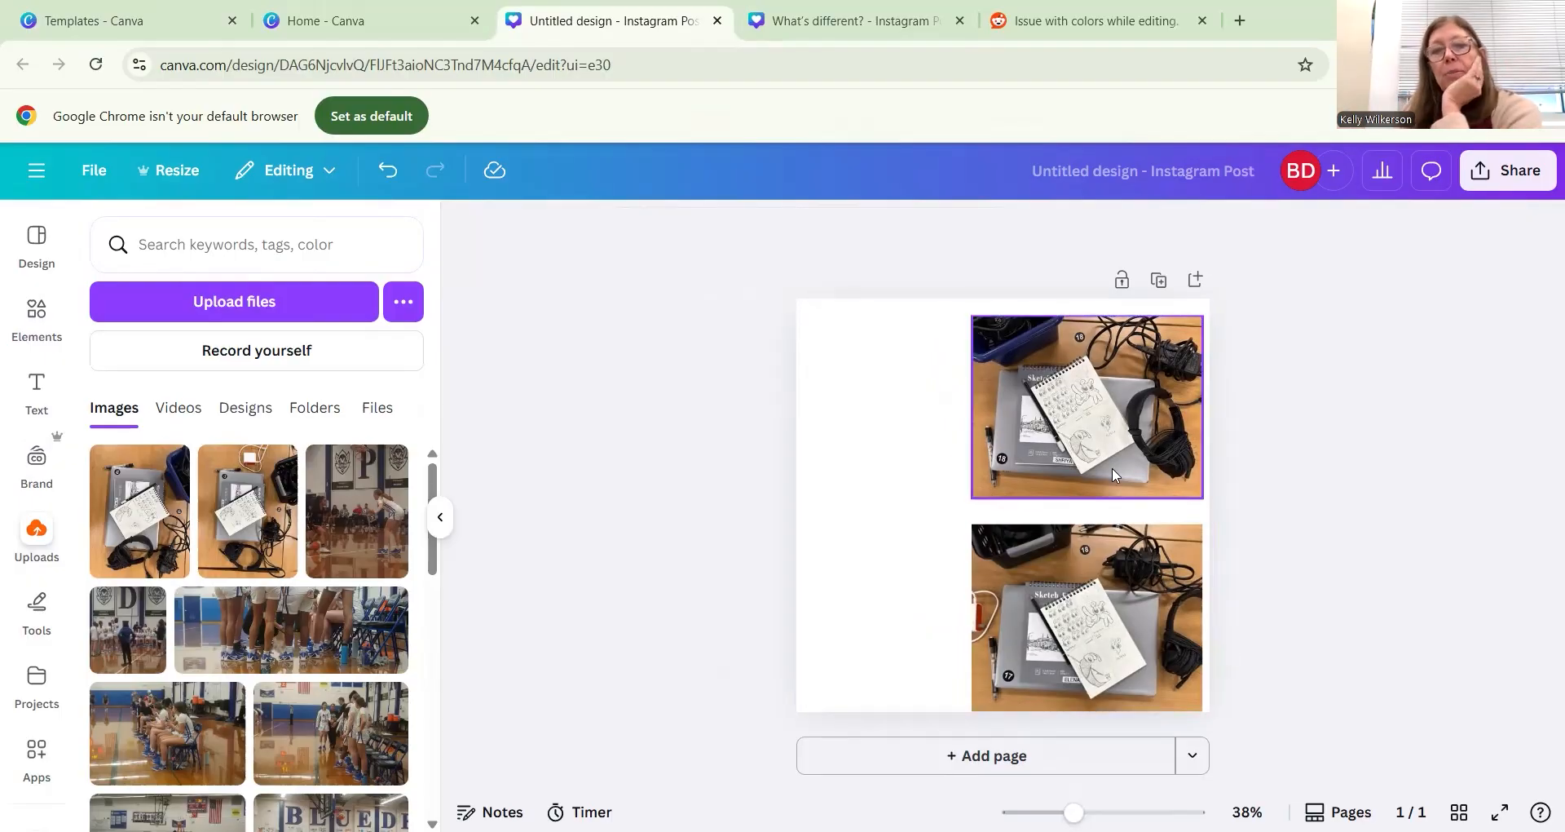
left_click(1088, 393)
left_click_drag(1085, 394, 1152, 380)
left_click(1141, 590)
left_click(1133, 607)
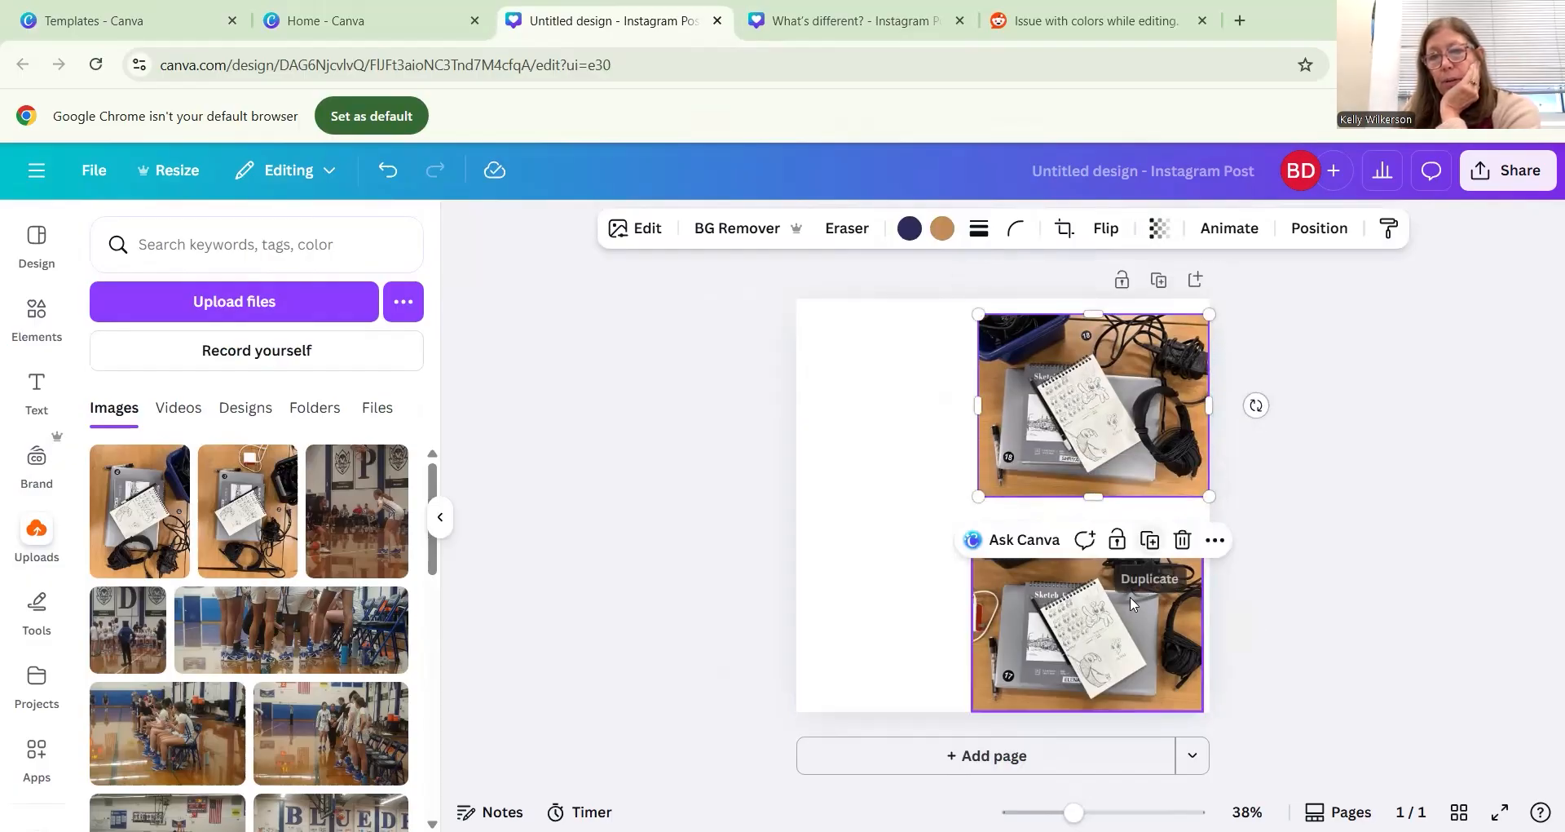
mouse_move(1133, 608)
left_mouse_down()
mouse_move(1136, 591)
mouse_move(1138, 604)
left_mouse_up()
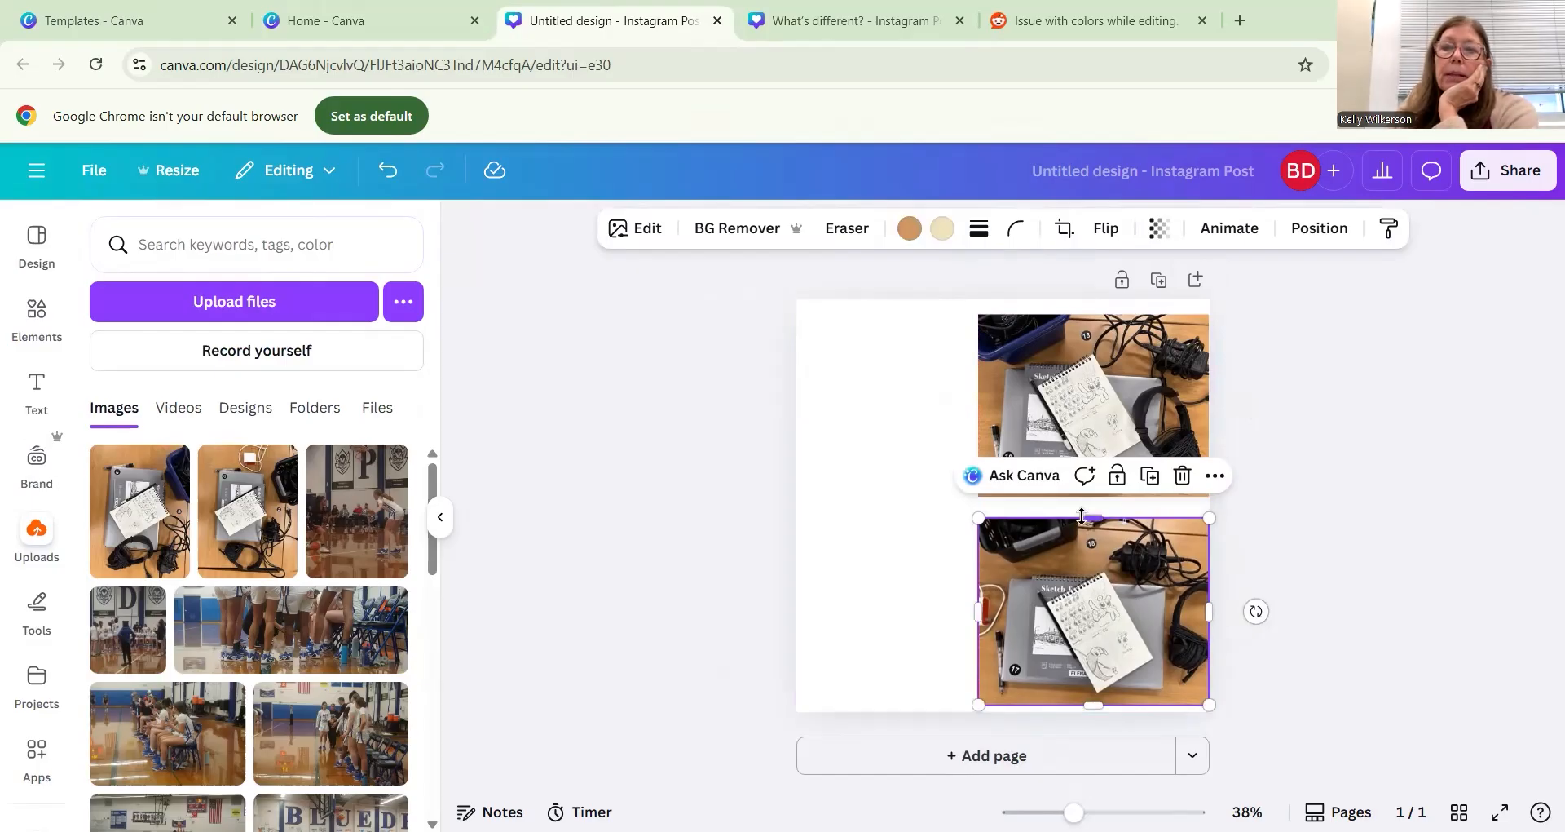
- Crop the tops of both photos to equal height, comparing them side by side, and return the first photo to the upper-right
left_click_drag(1096, 518, 1099, 528)
left_click_drag(1112, 379, 866, 578)
left_click_drag(847, 522, 847, 528)
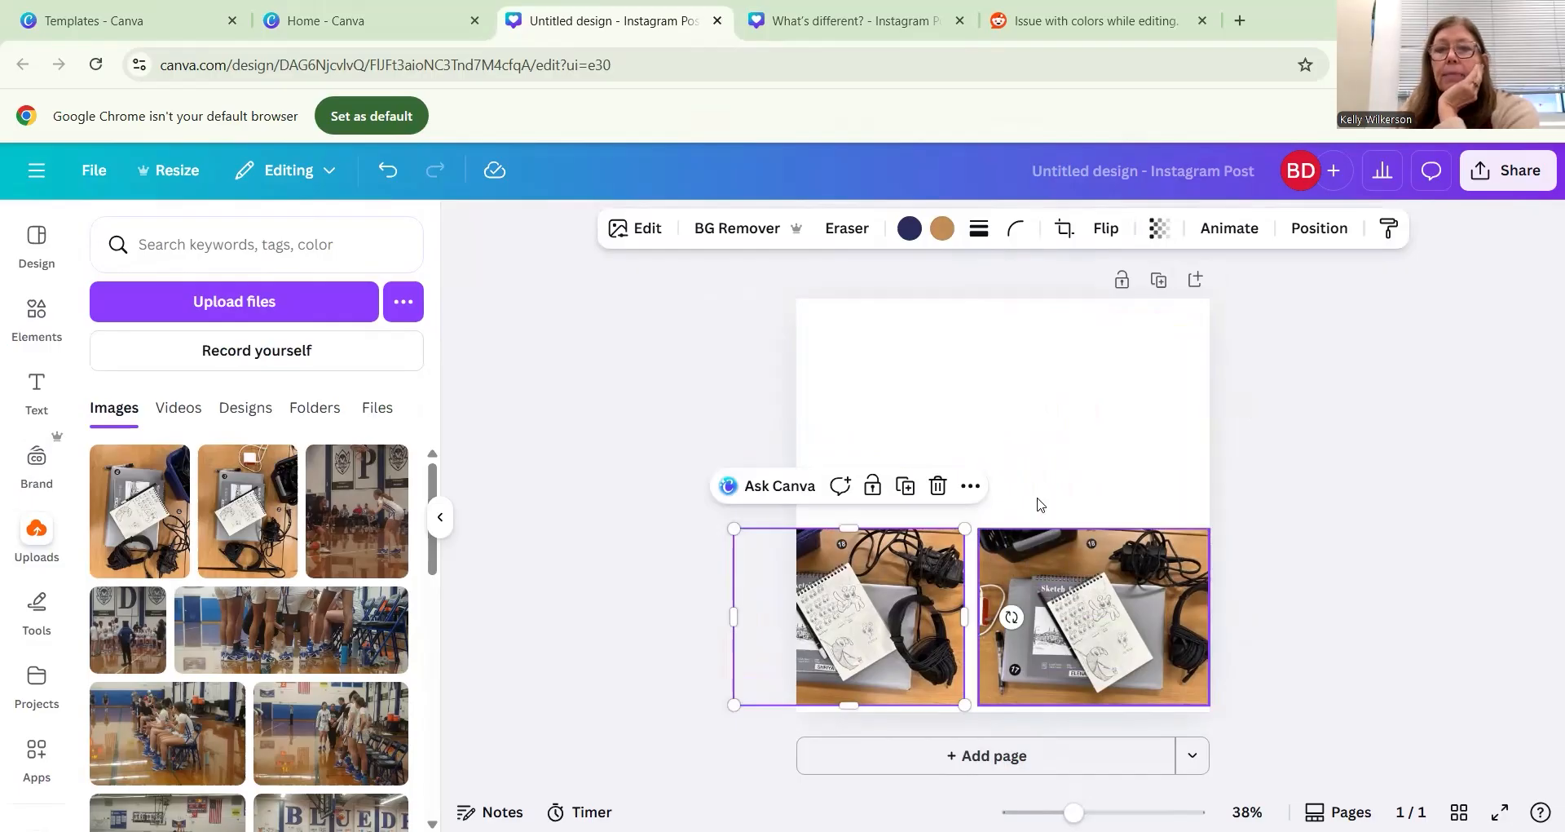
left_click_drag(919, 591, 1157, 378)
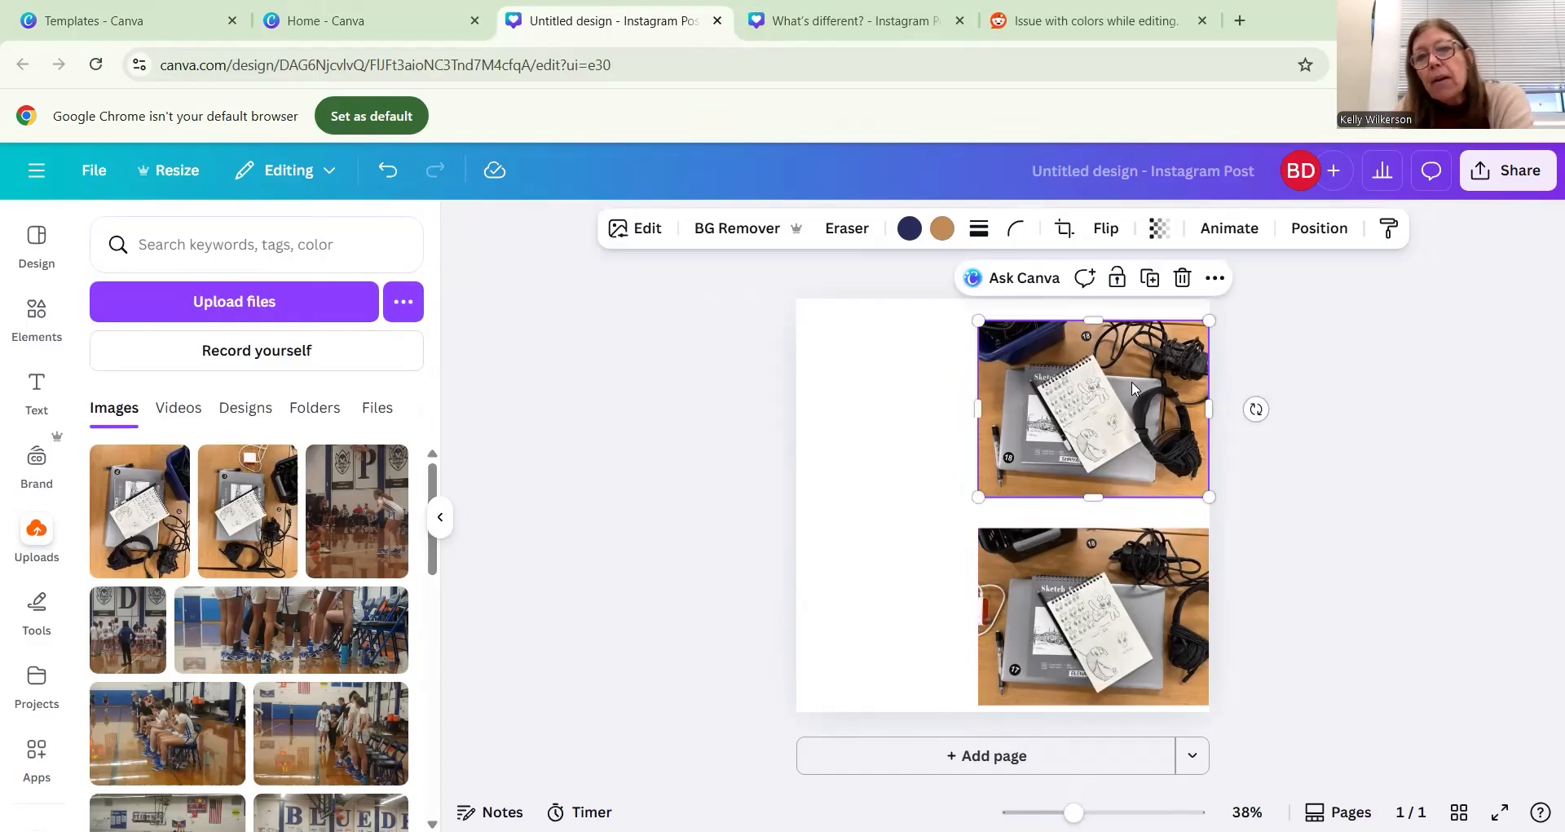
- Nudge the upper photo slightly upward along the page's right edge
key("Escape")
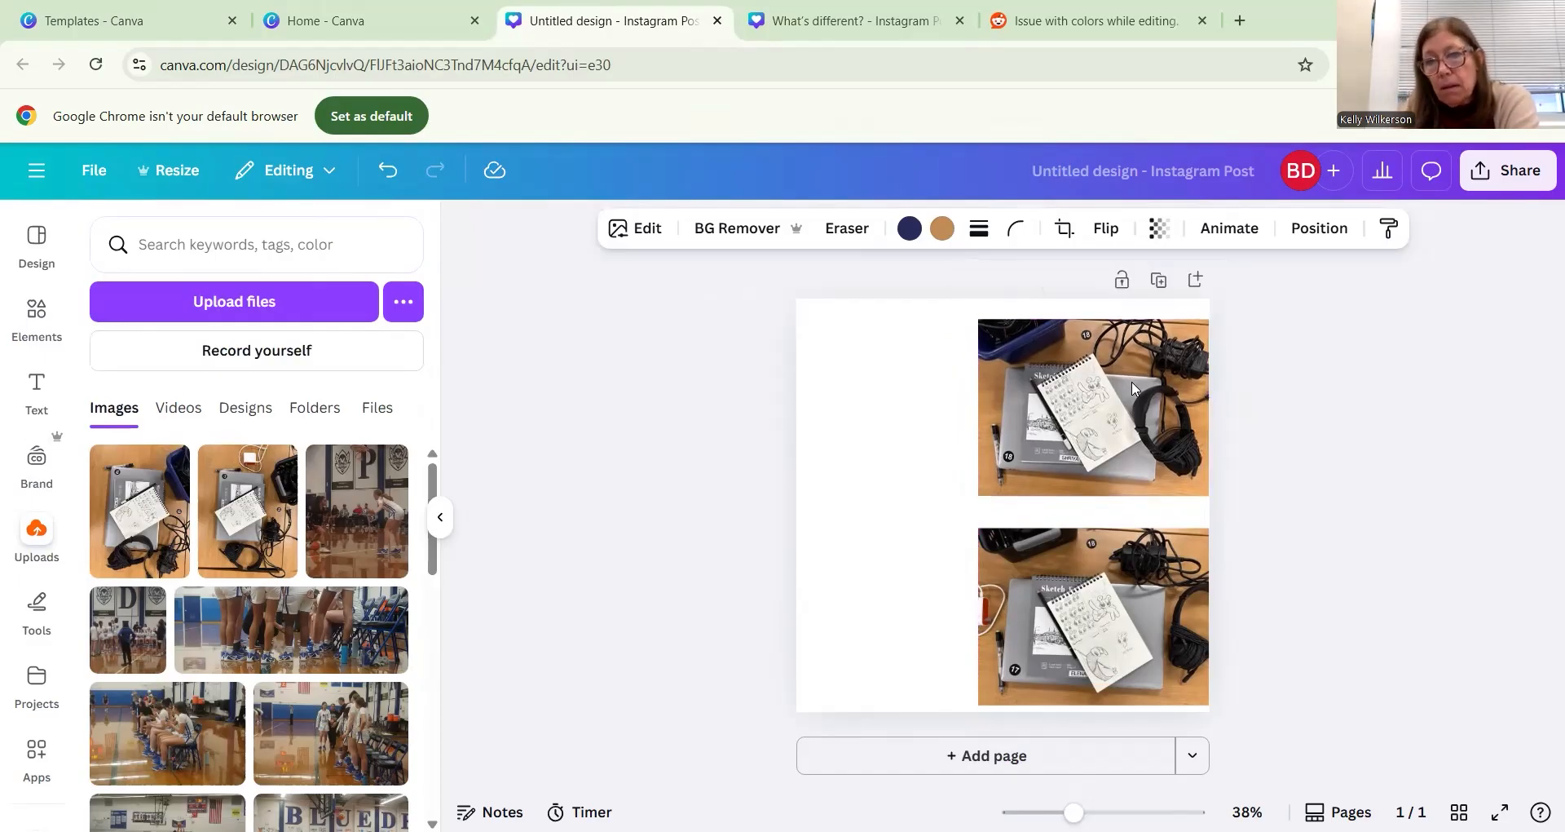
left_click(1134, 388)
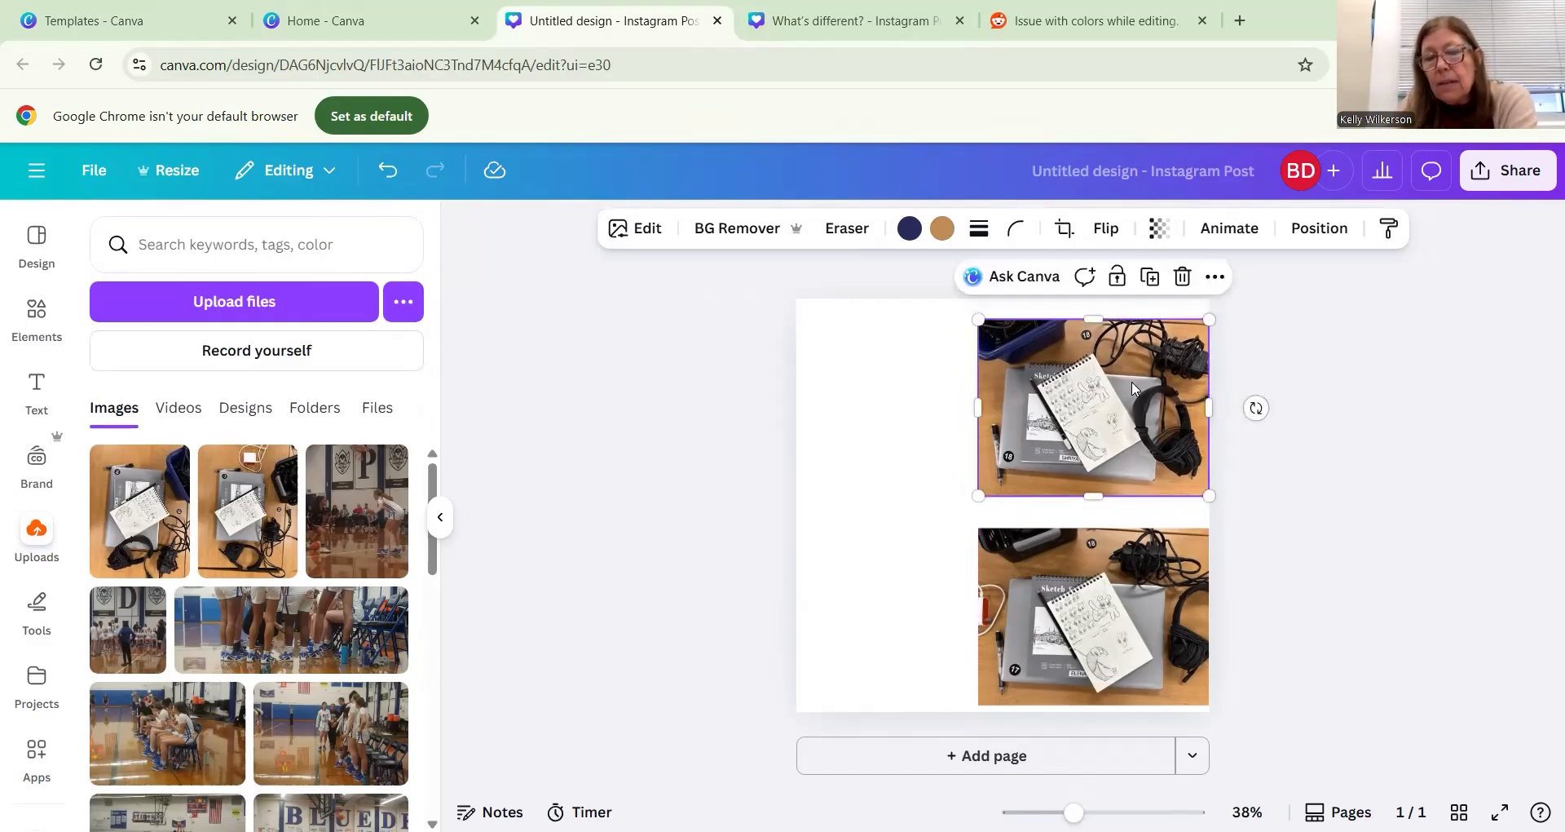
key("Escape")
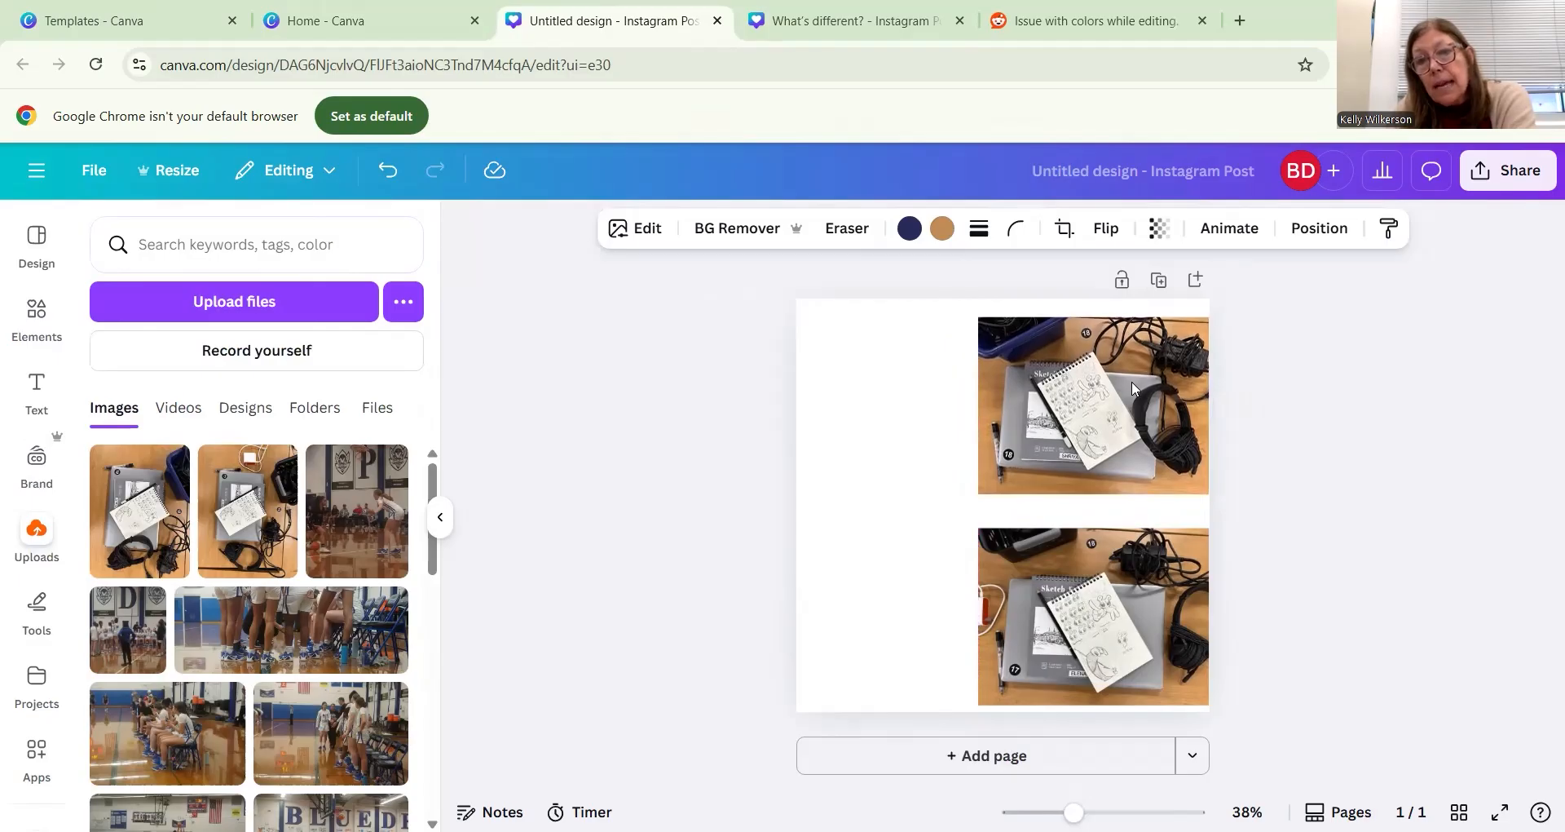
- Move the lower photo slightly up along the page's right edge, closer to the upper photo
left_click(1133, 388)
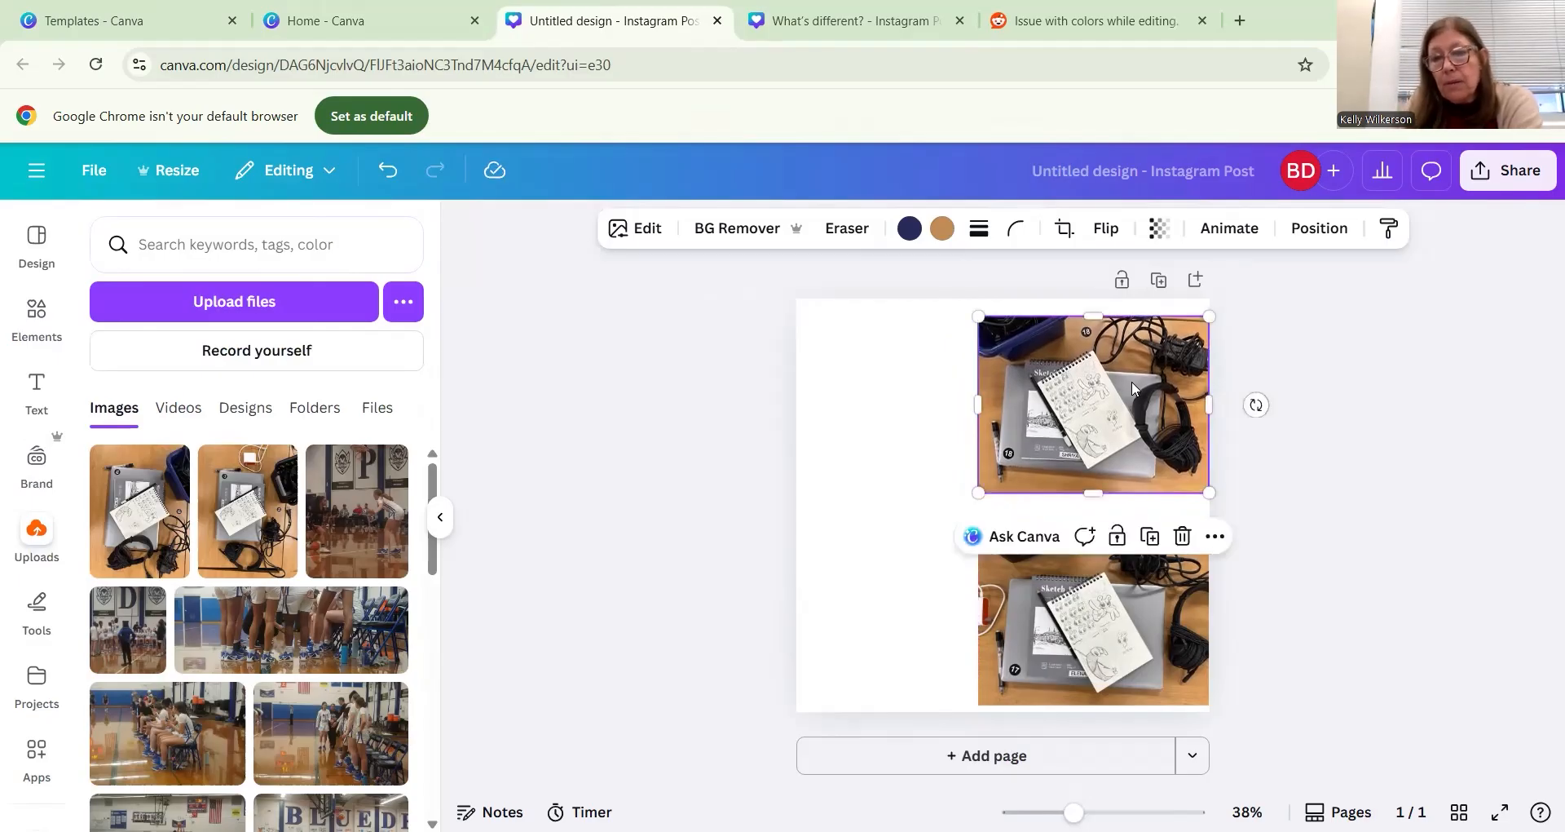
left_click(1101, 644)
left_click_drag(1100, 644, 1094, 627)
left_click(1369, 716)
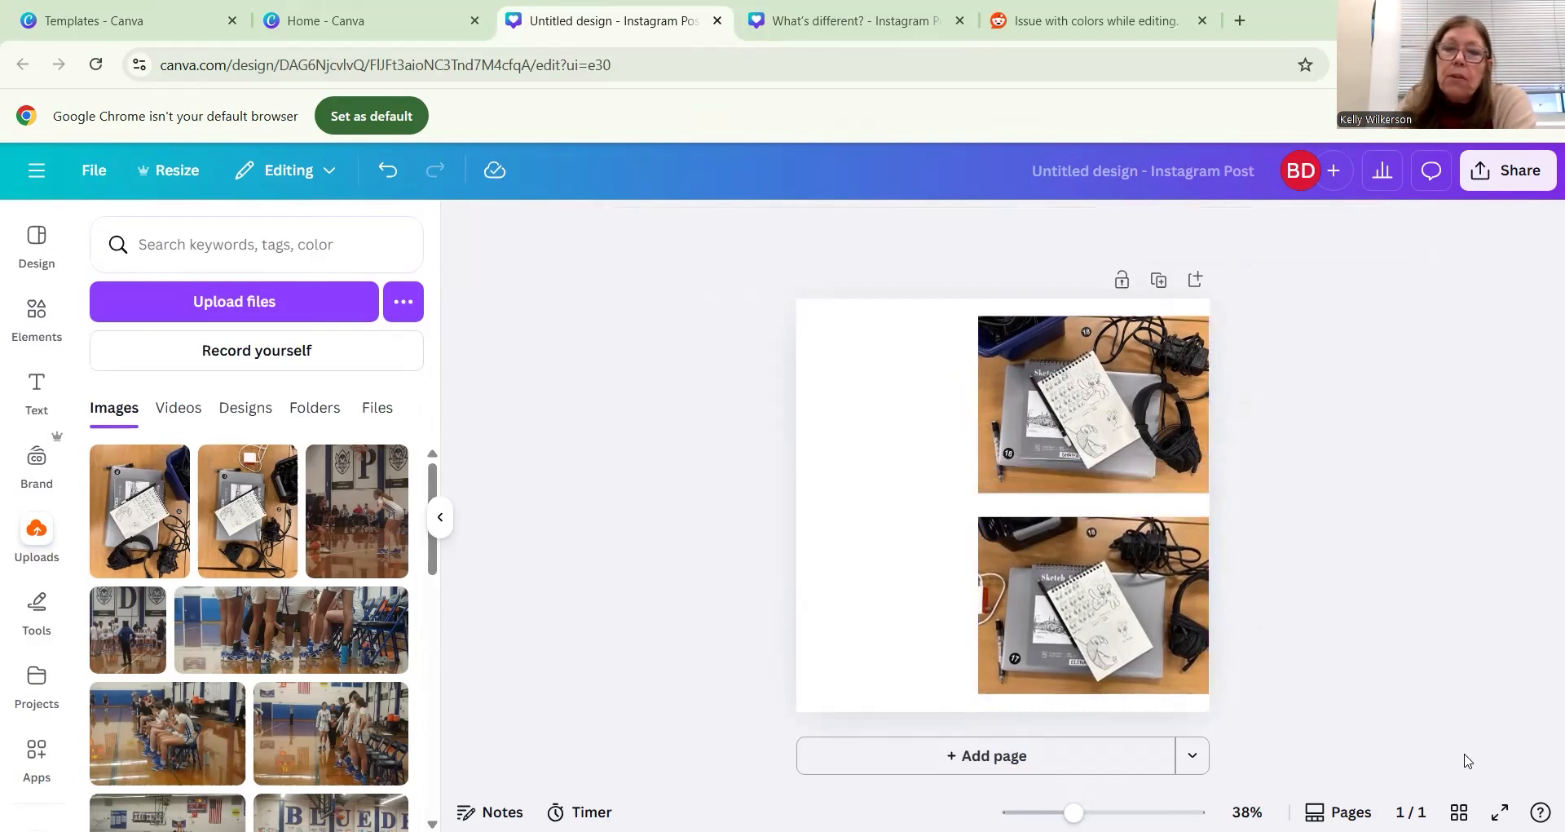
- Add a square shape over the upper photo and stretch it to about 599 × 468 px, offset slightly down and left of the photo
left_click(18, 313)
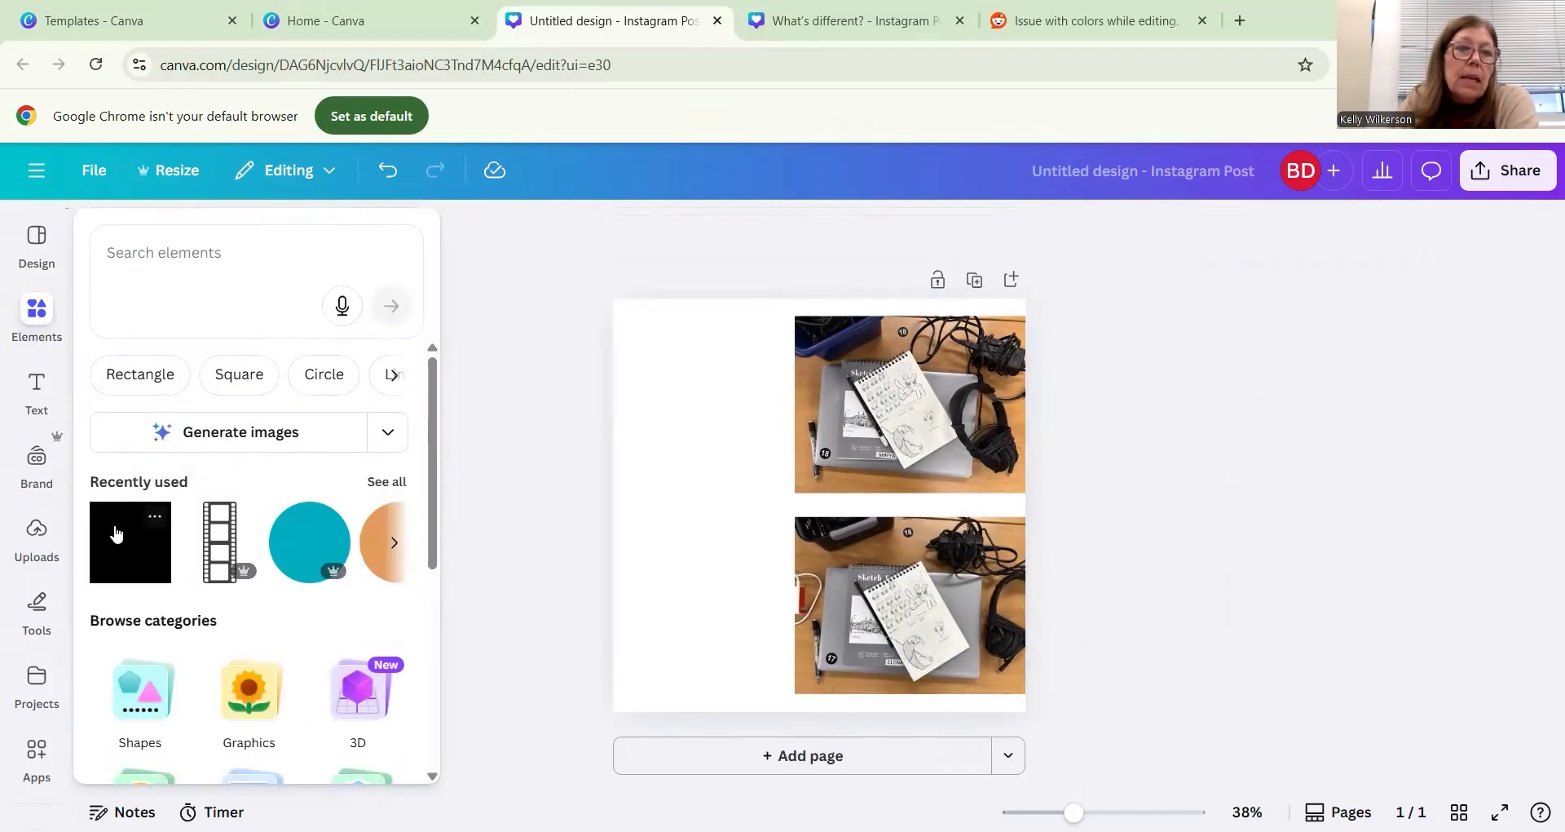
left_click(116, 534)
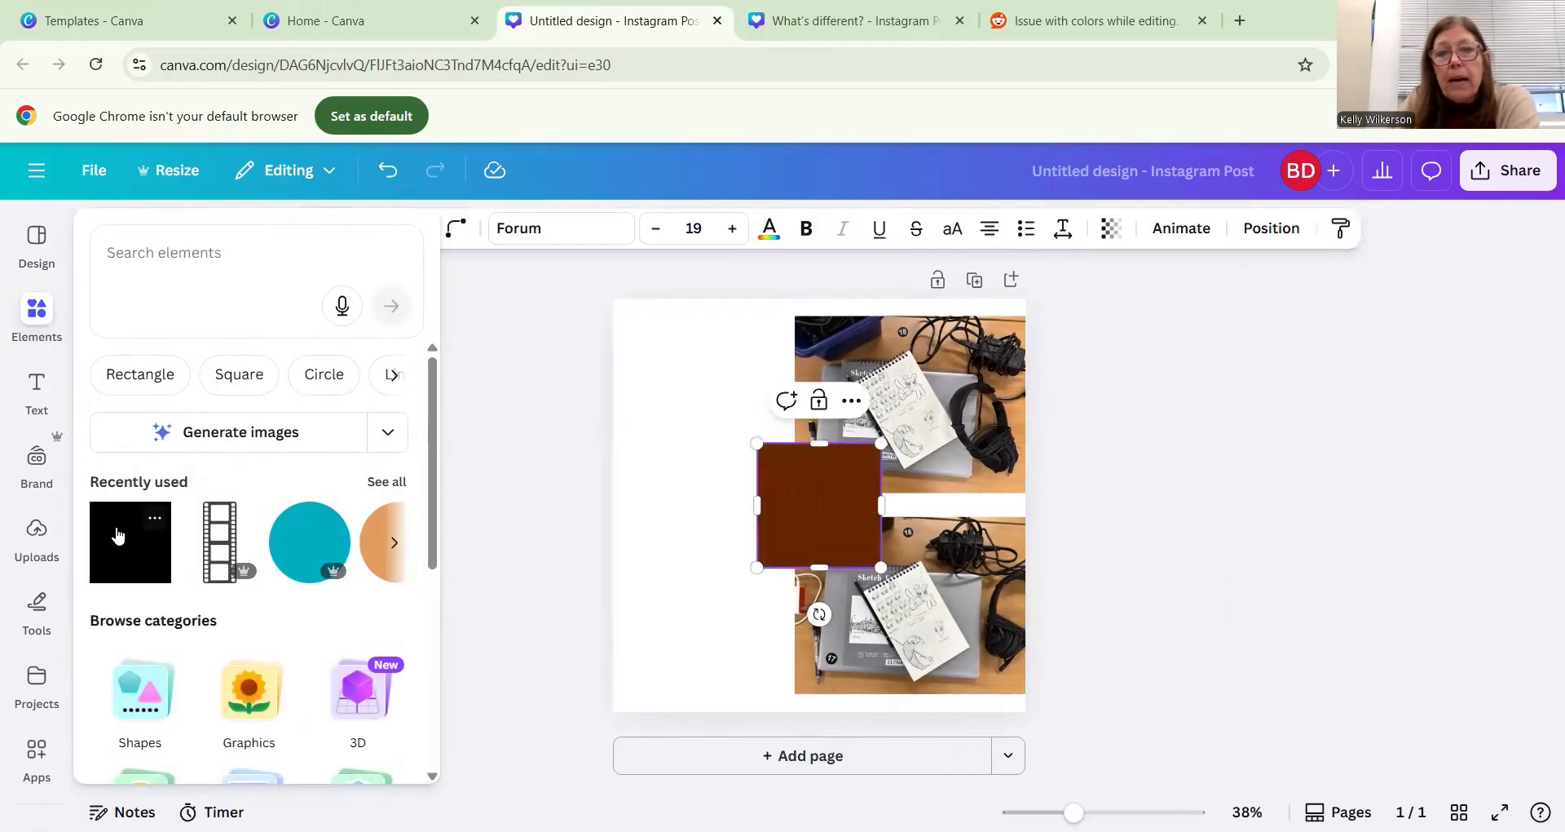
left_click(817, 530)
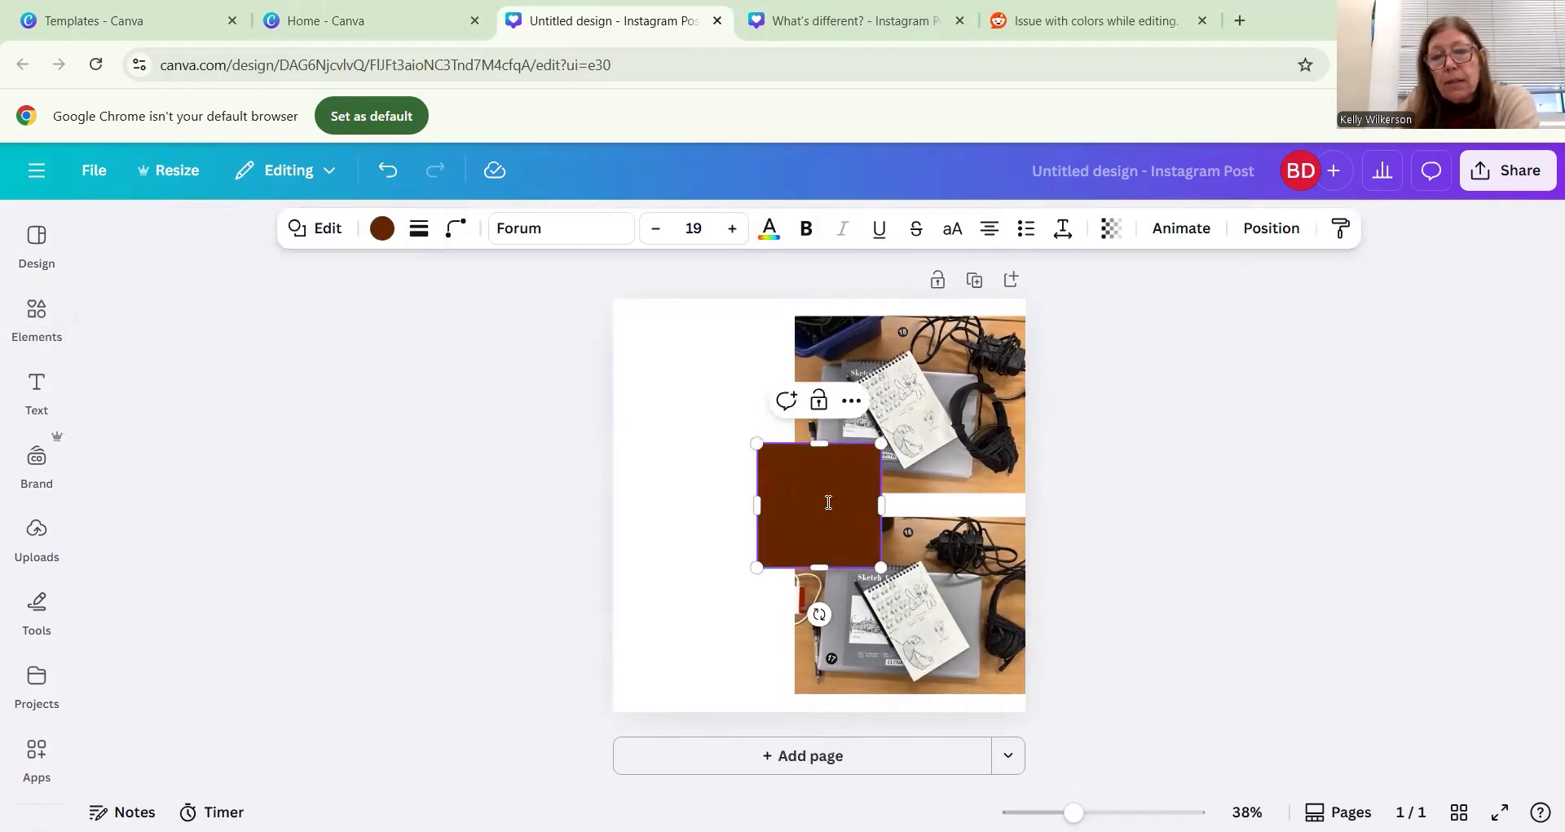
left_click(660, 503)
left_click_drag(797, 496, 819, 428)
left_click_drag(844, 505, 843, 502)
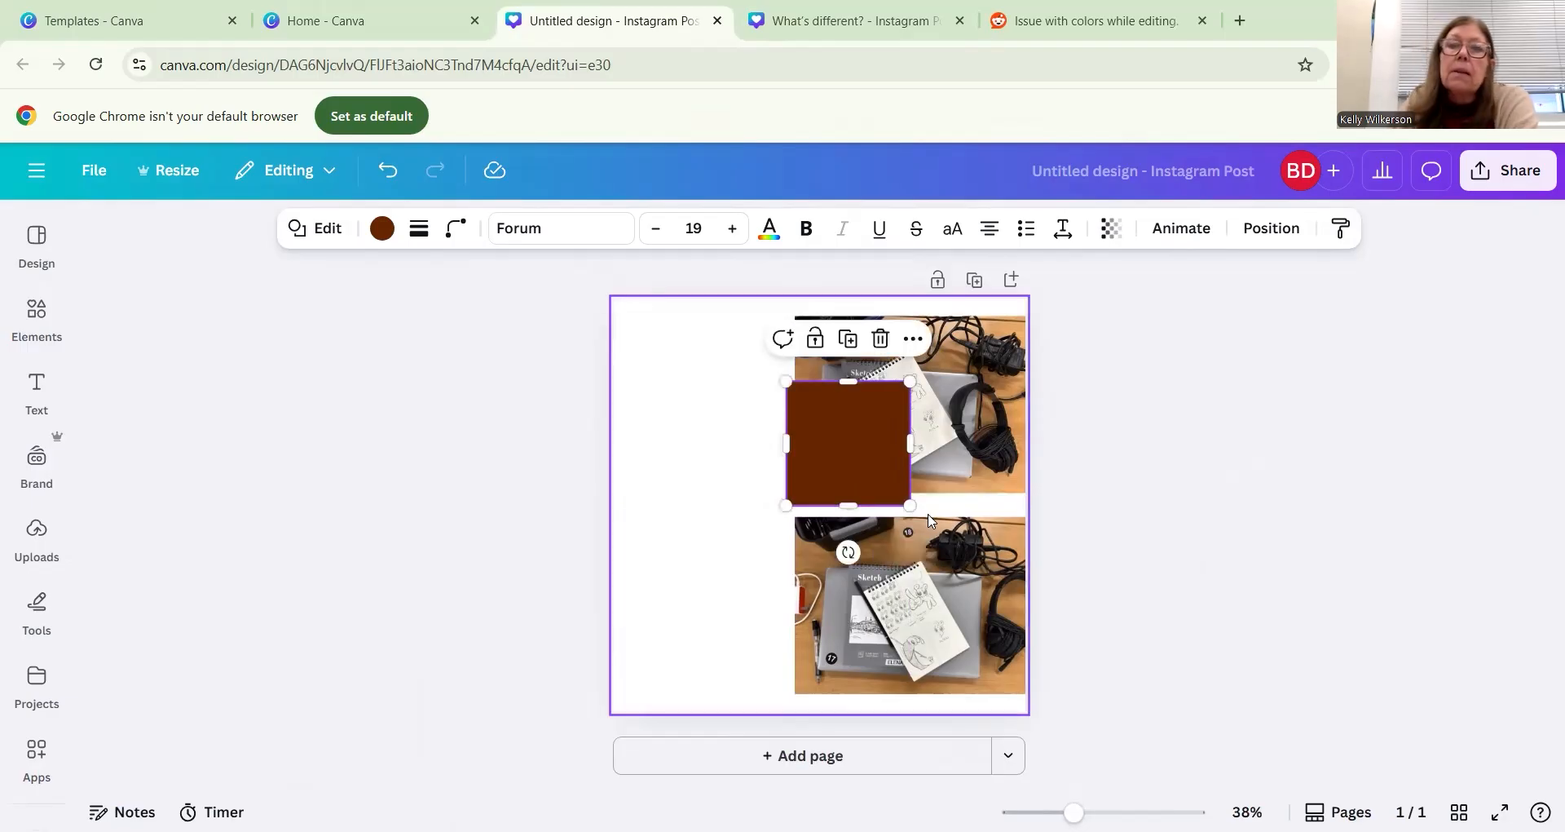
left_click_drag(911, 383, 1013, 330)
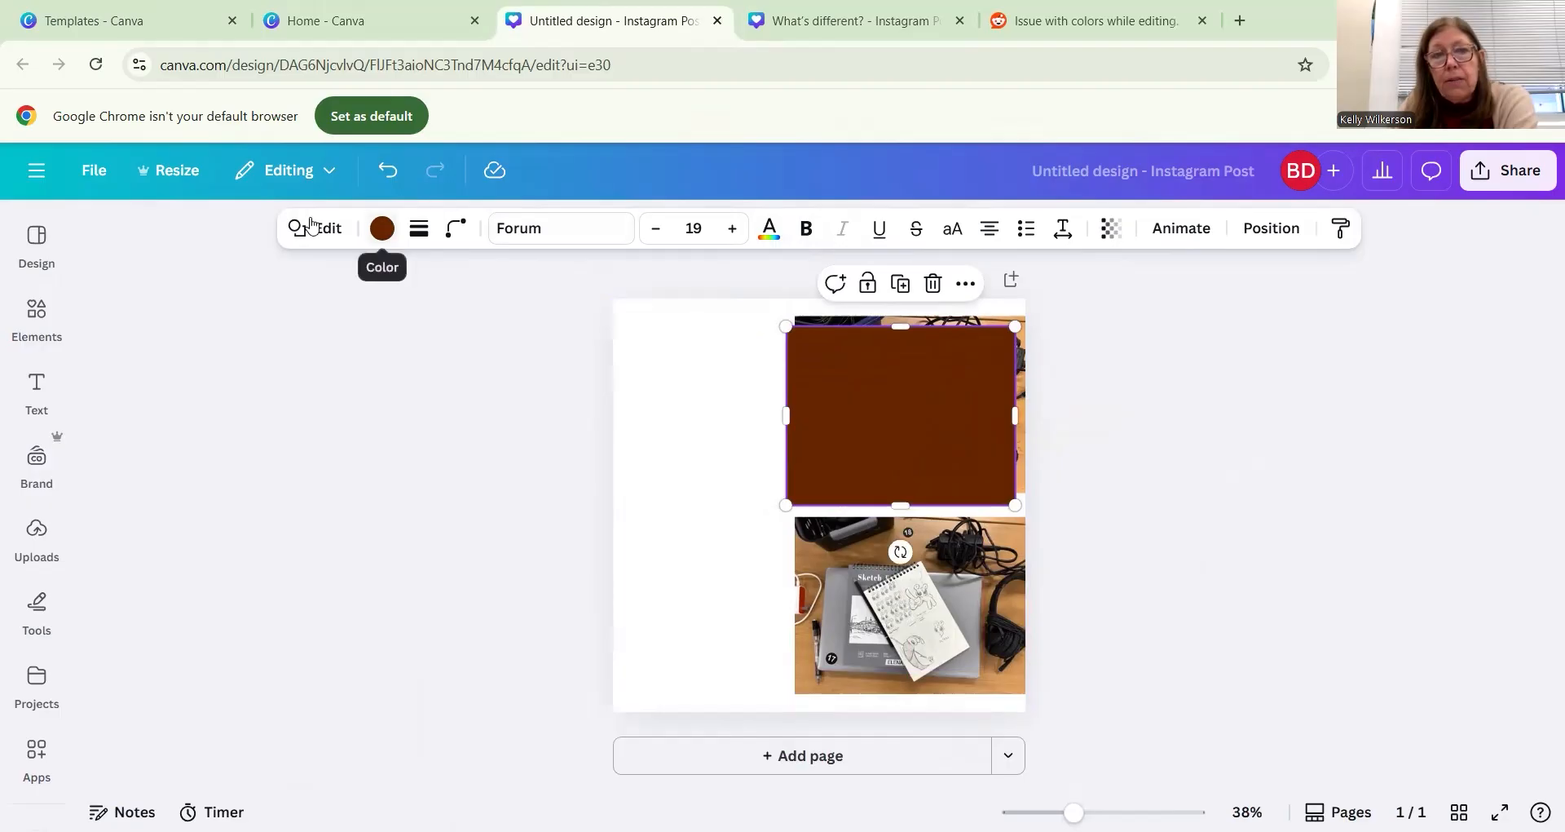
- Recolor the rectangle over the upper photo with the Print brand kit's dark blue, #1b289b
left_click(381, 232)
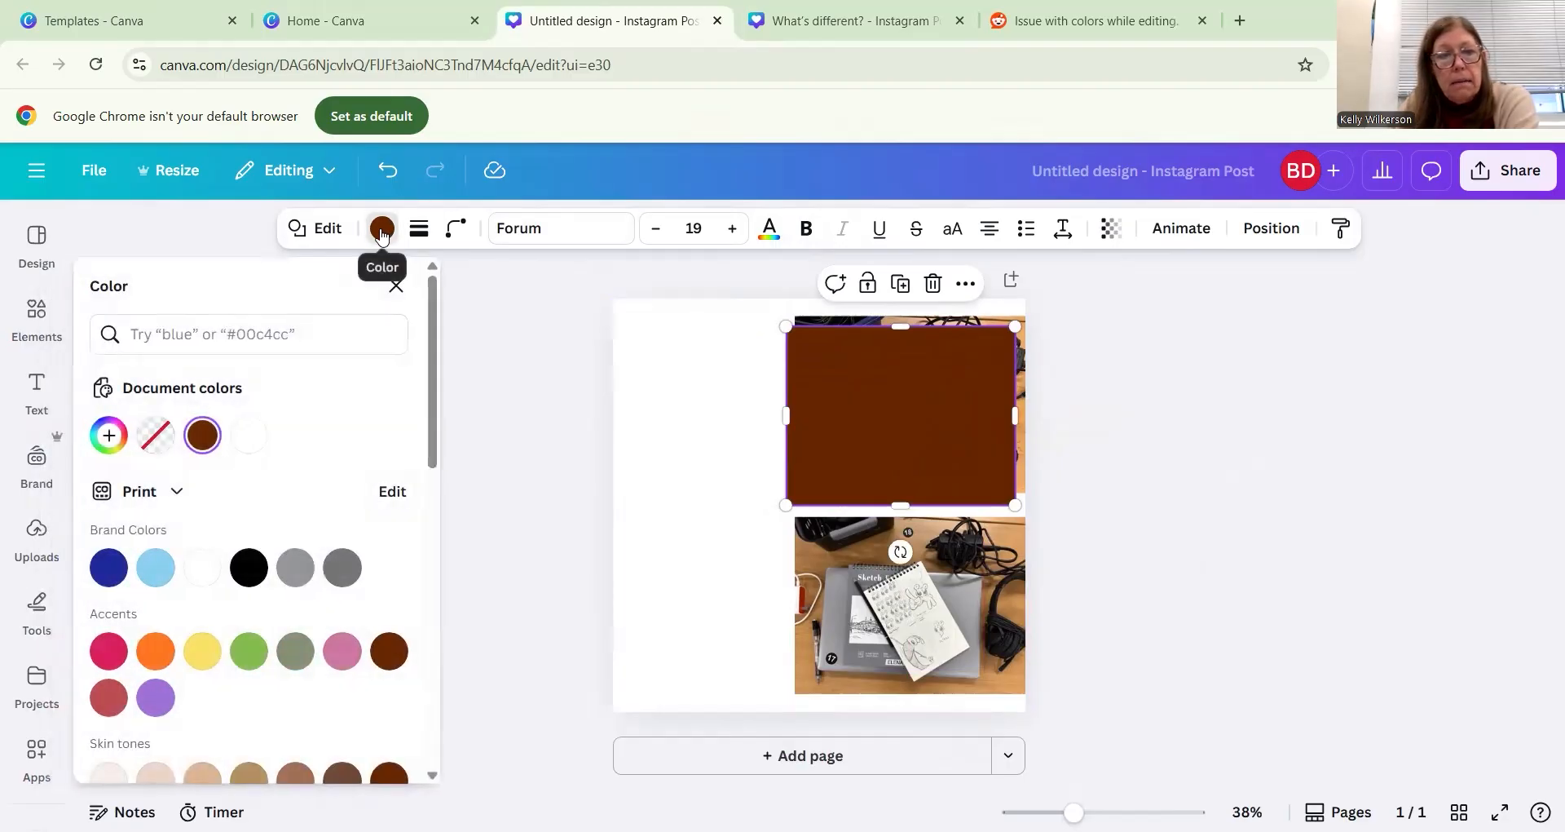
left_click(172, 492)
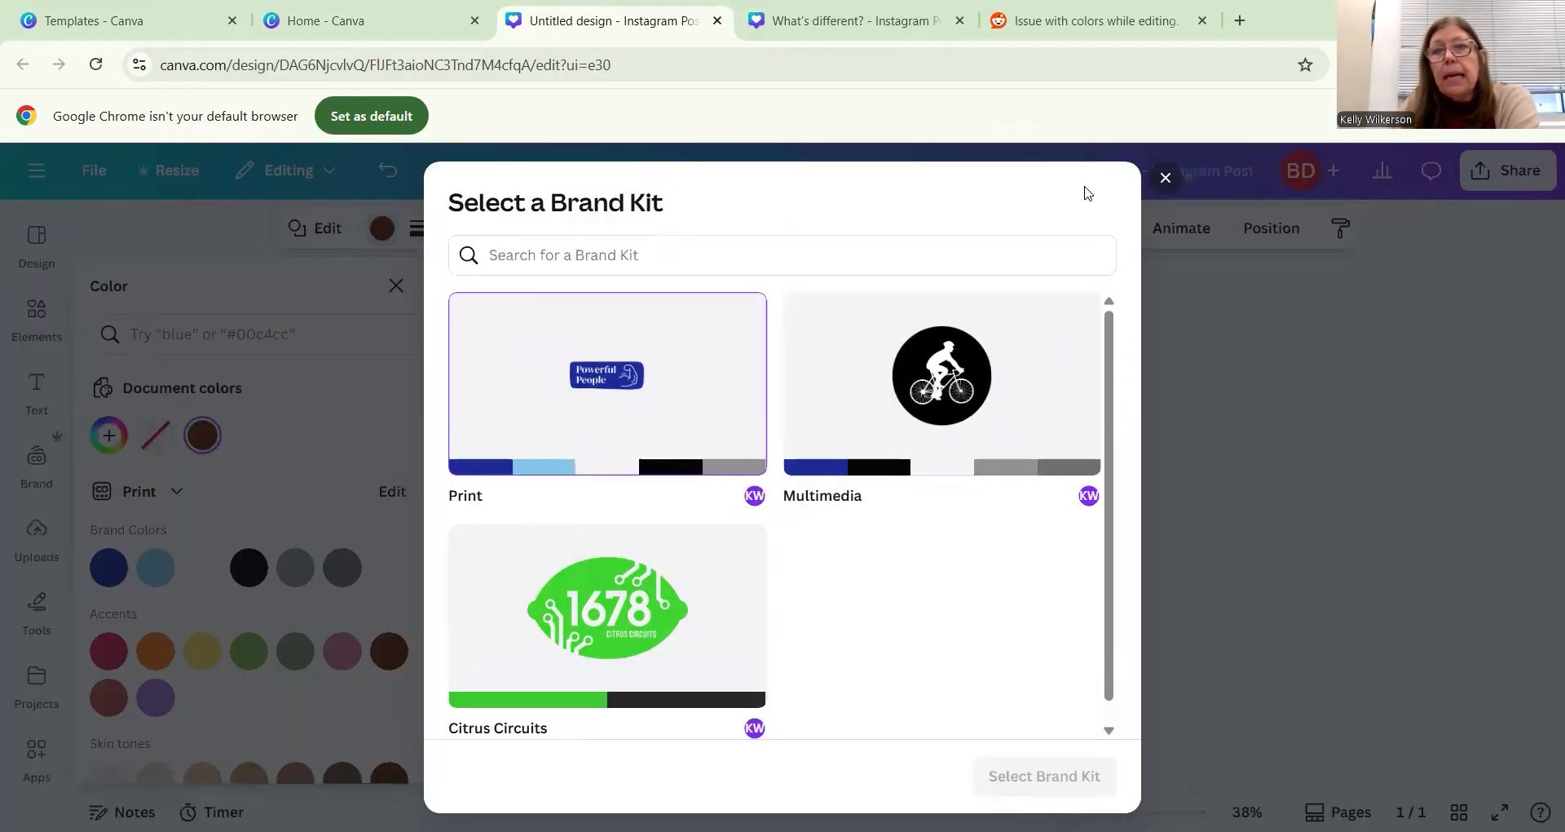
left_click(1165, 178)
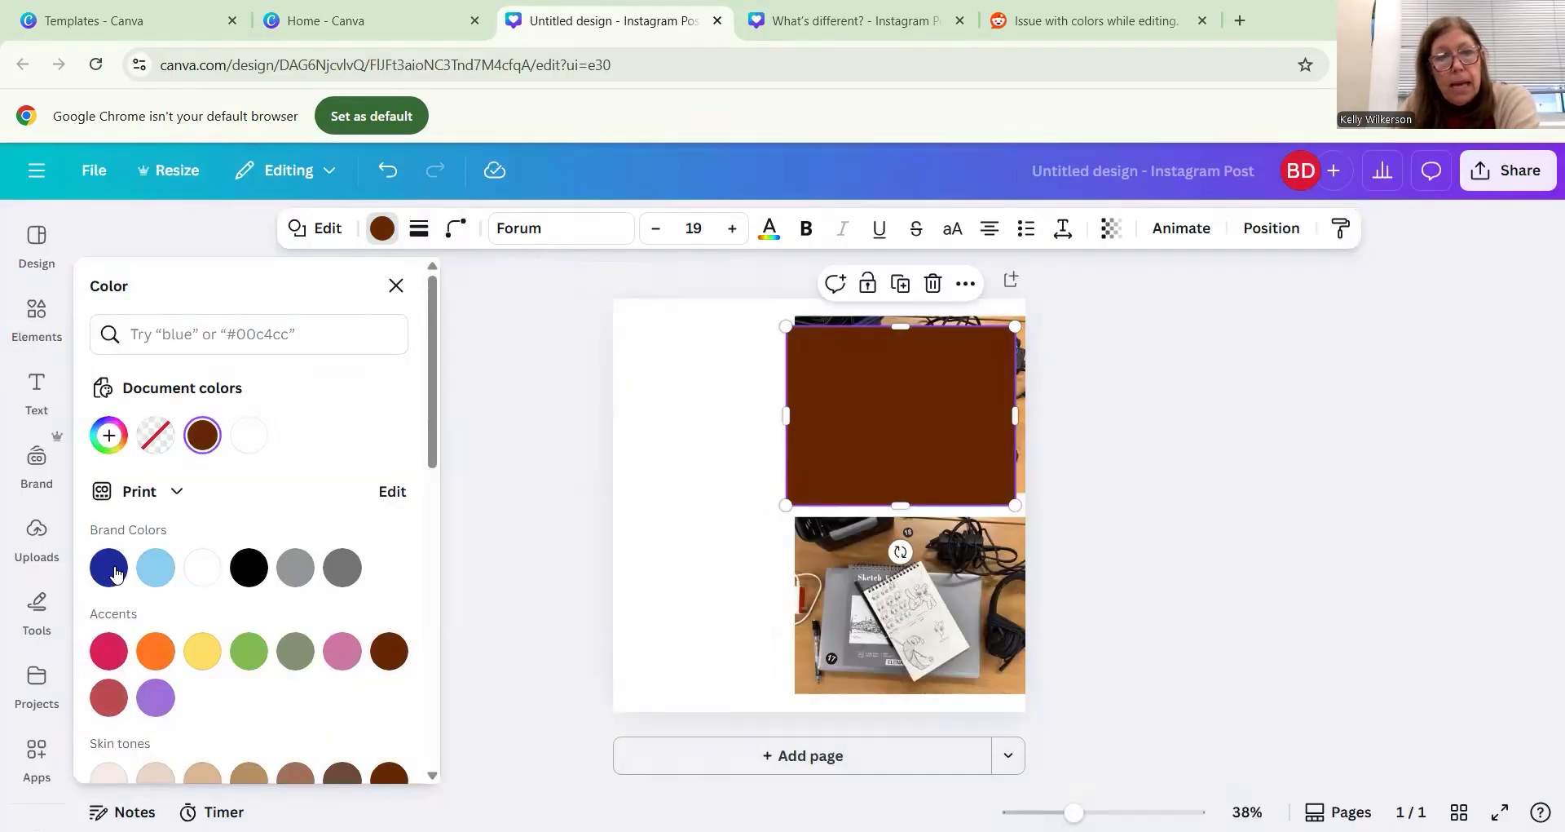
mouse_move(109, 578)
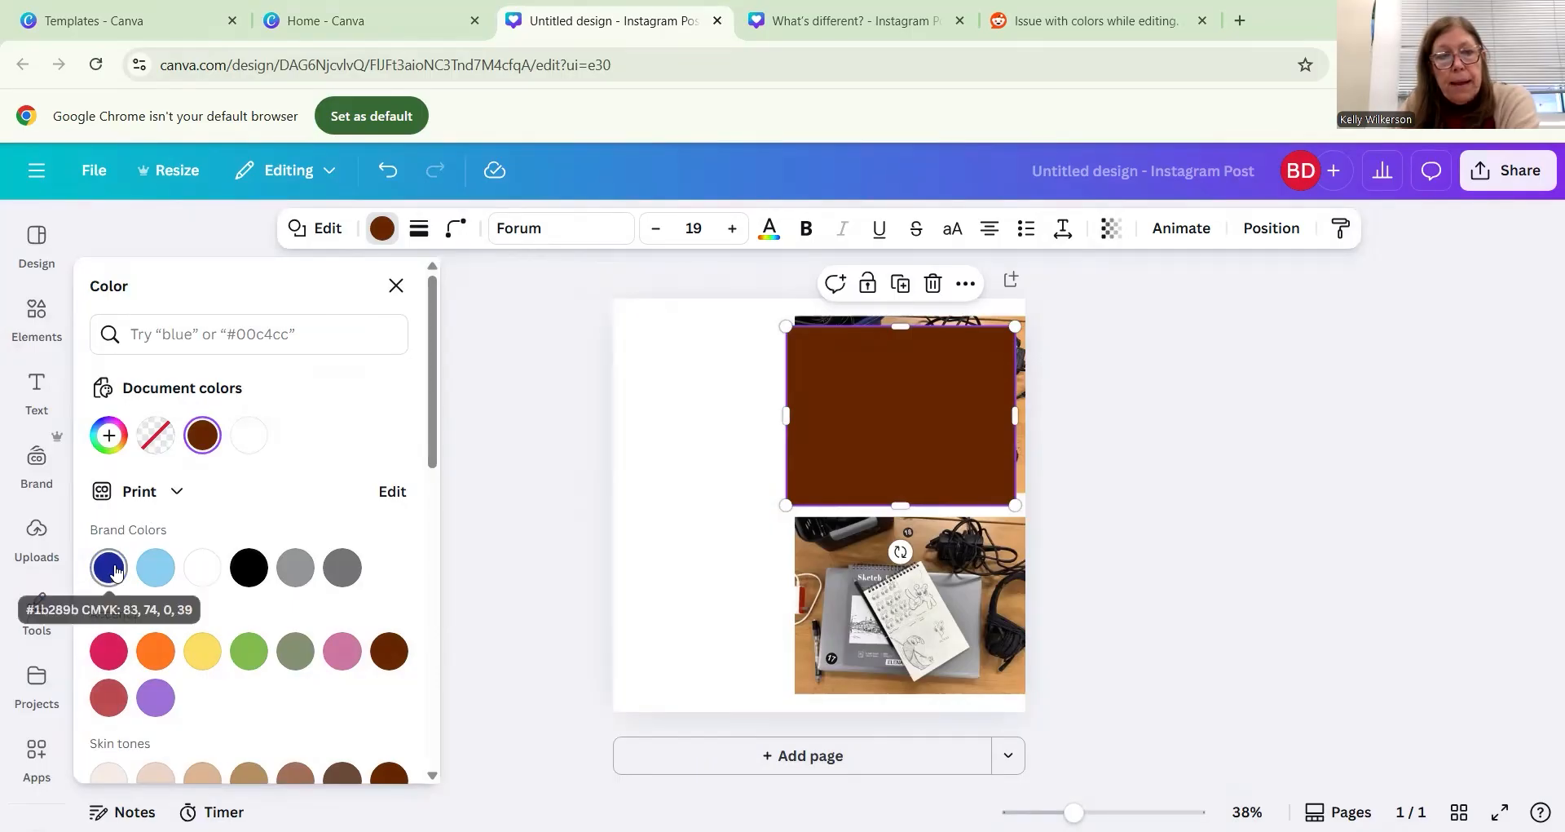
left_click(110, 570)
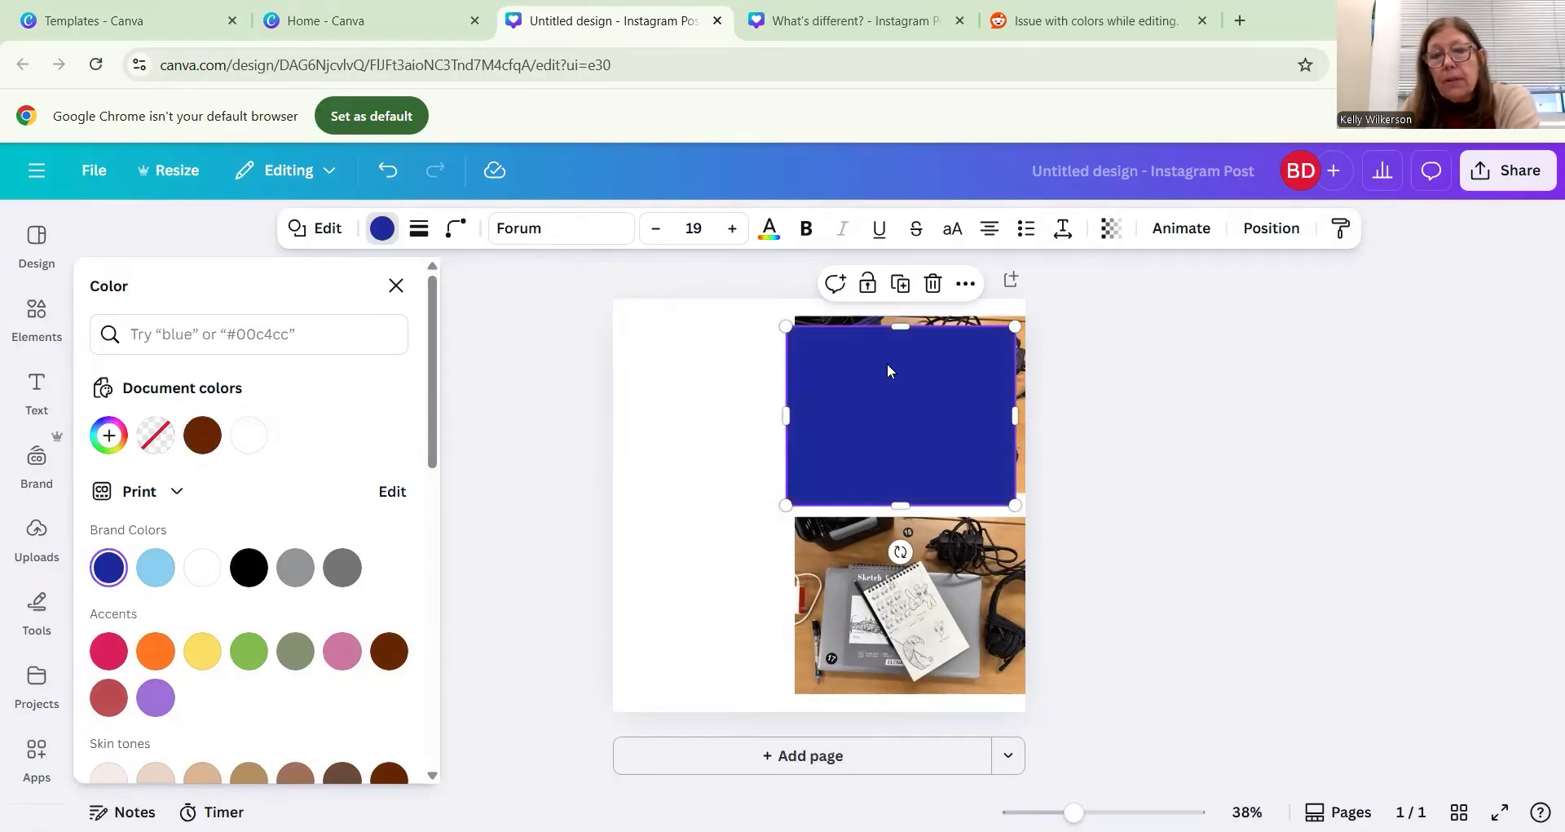
- Send the blue rectangle to the back so it sits behind the upper photo as an offset backing
left_click(1276, 231)
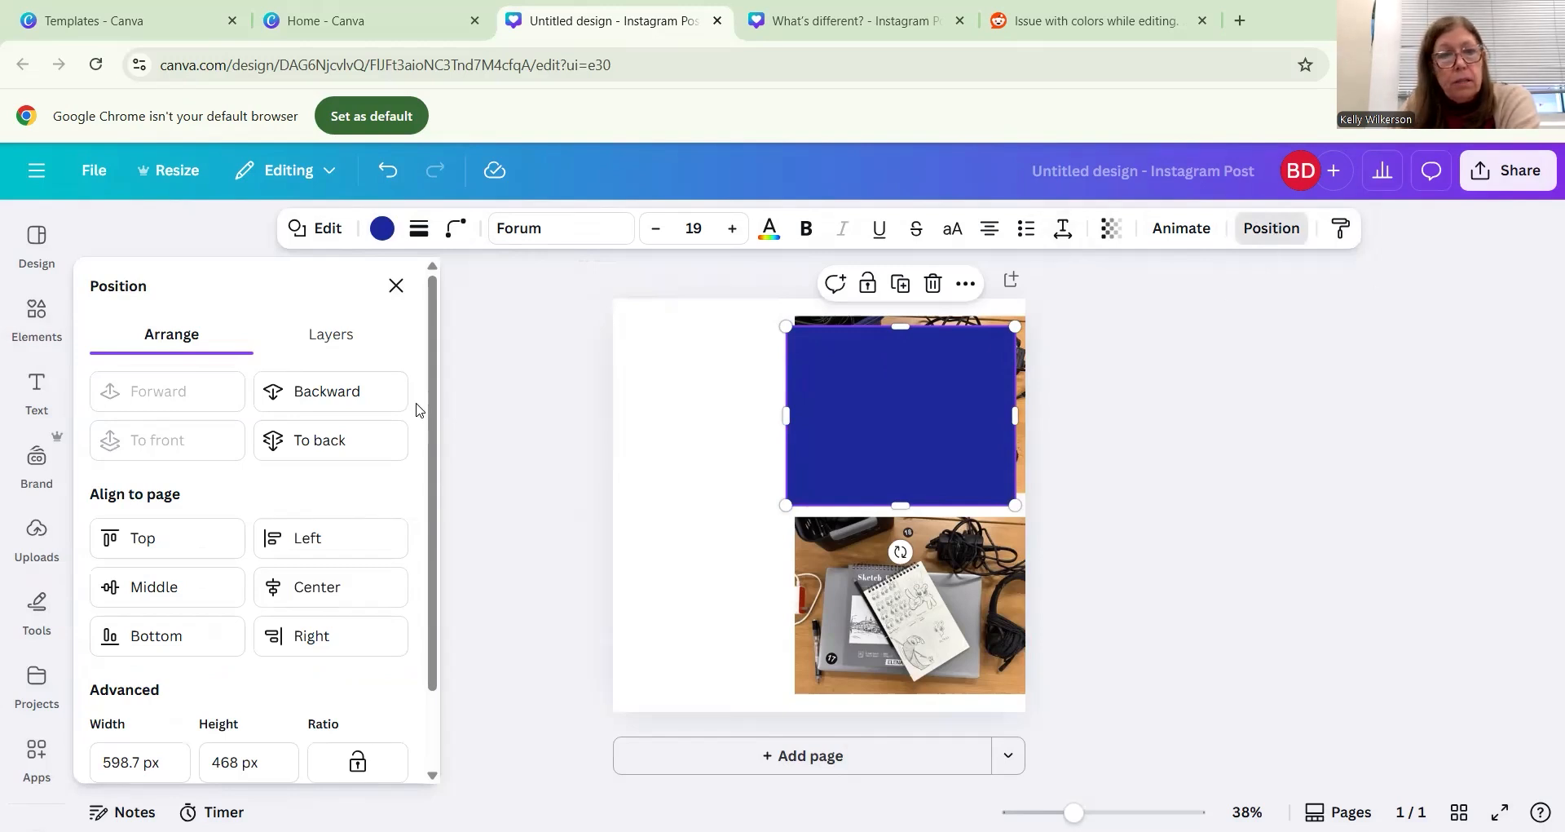
left_click(330, 440)
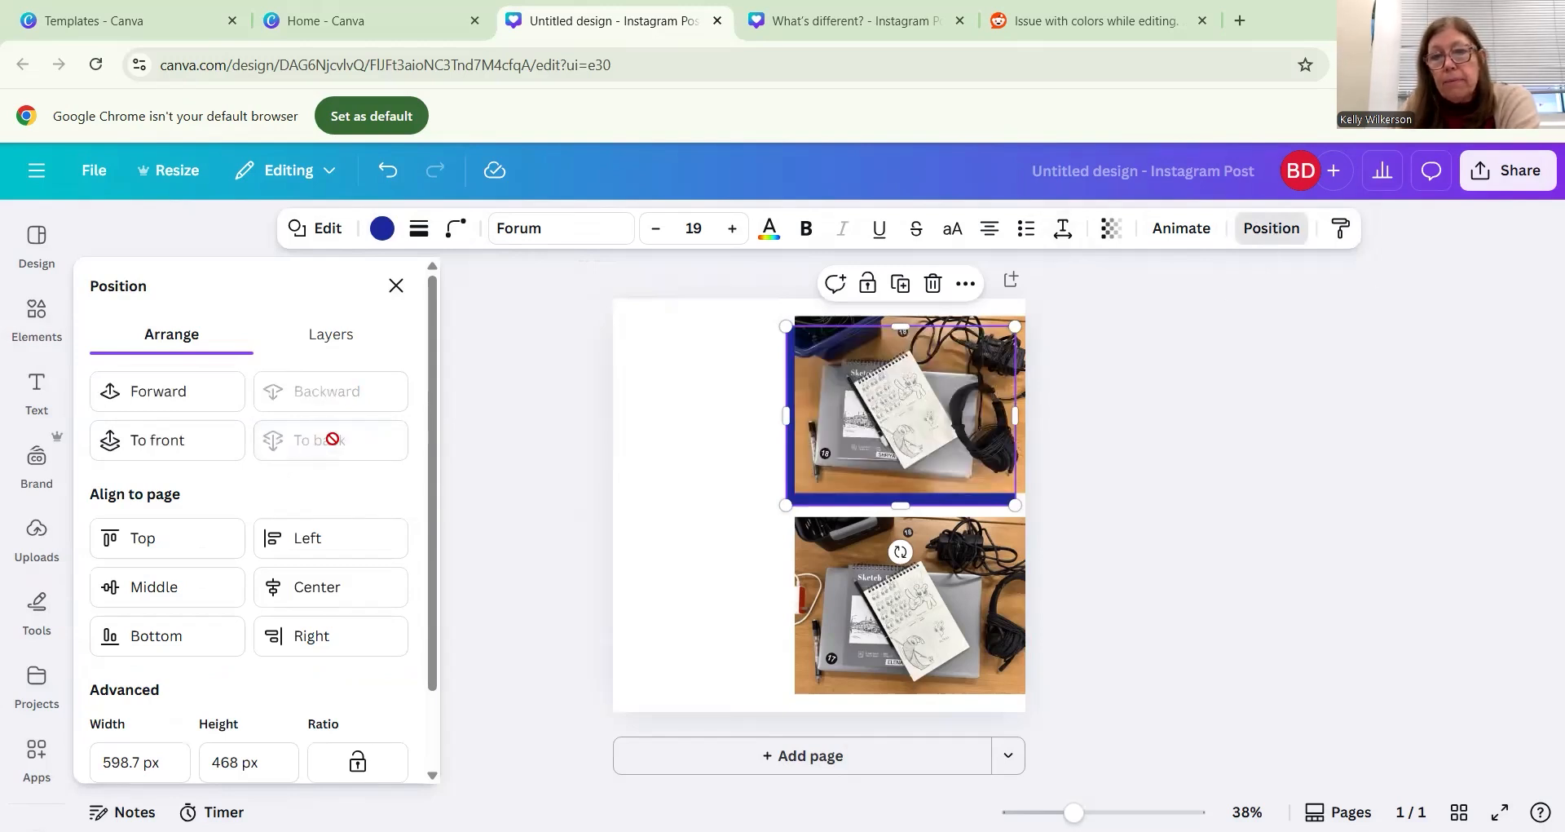
left_click(1182, 471)
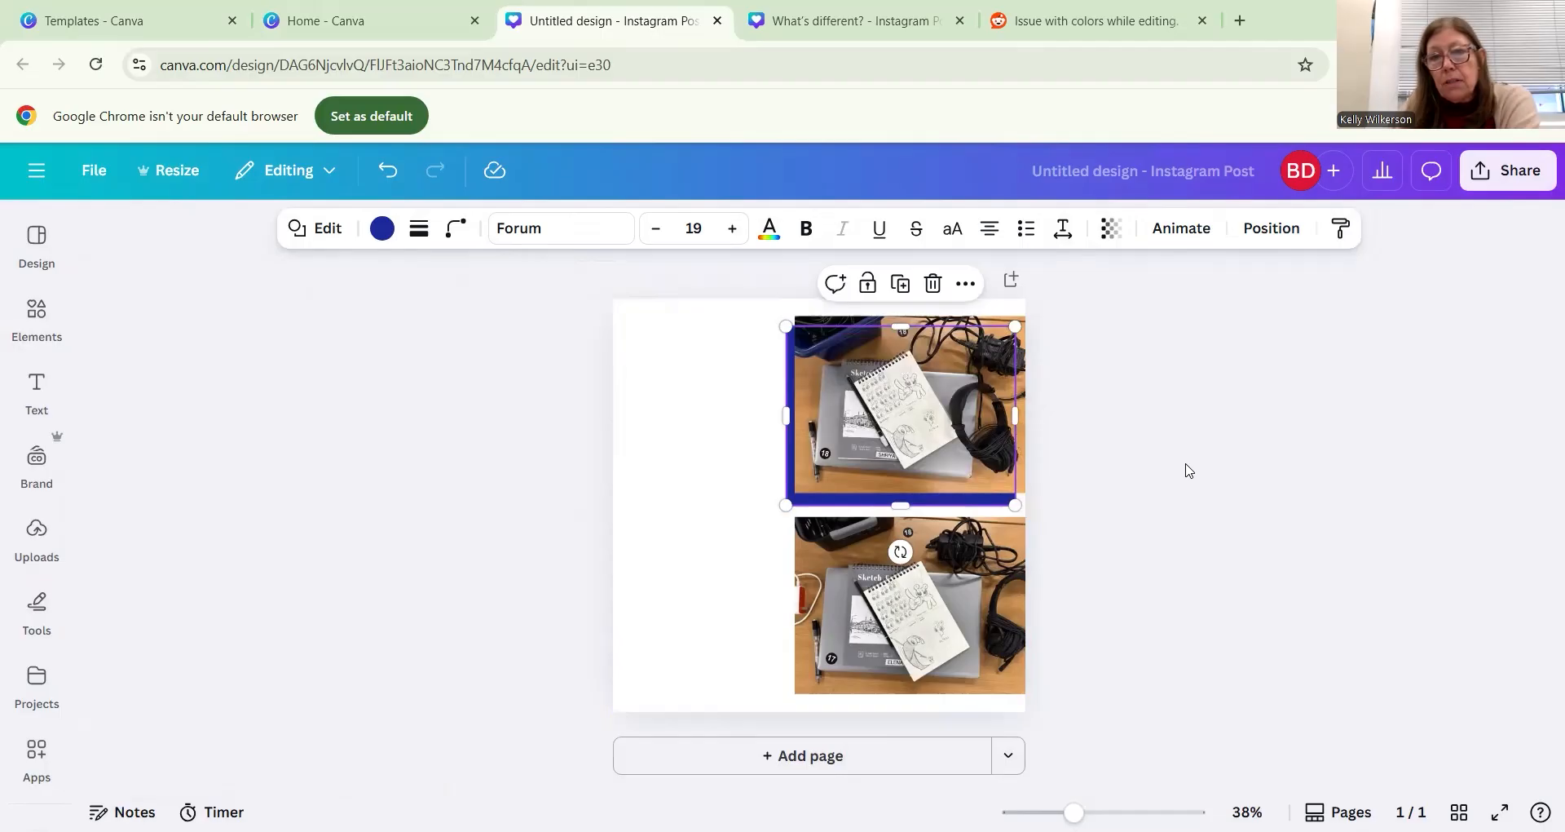
left_click(1186, 470)
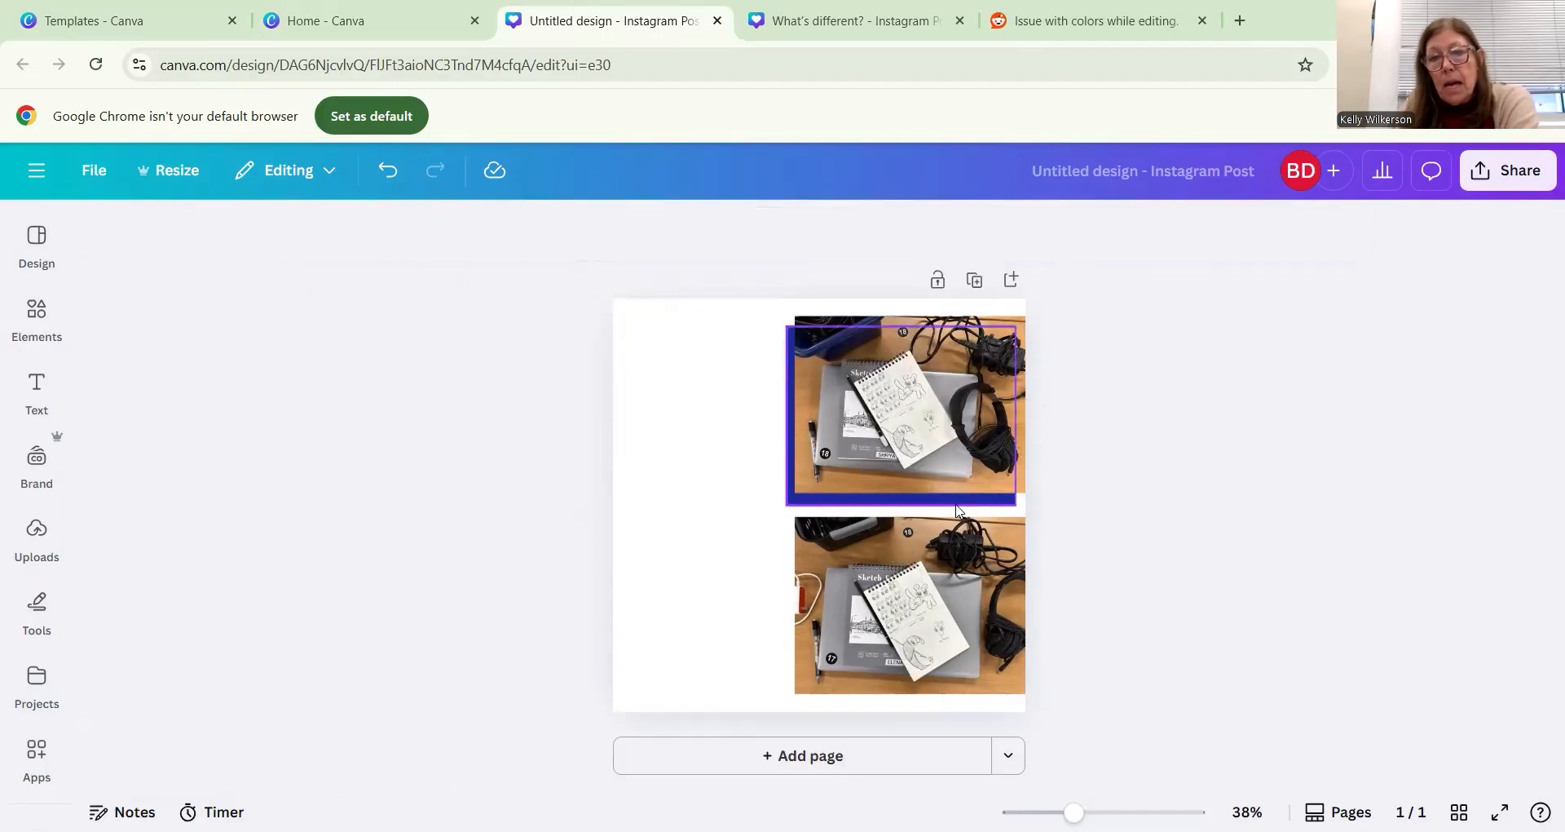
- Copy the blue rectangle and place the duplicate over the lower photo, aligned vertically with the original rectangle
left_click(970, 501)
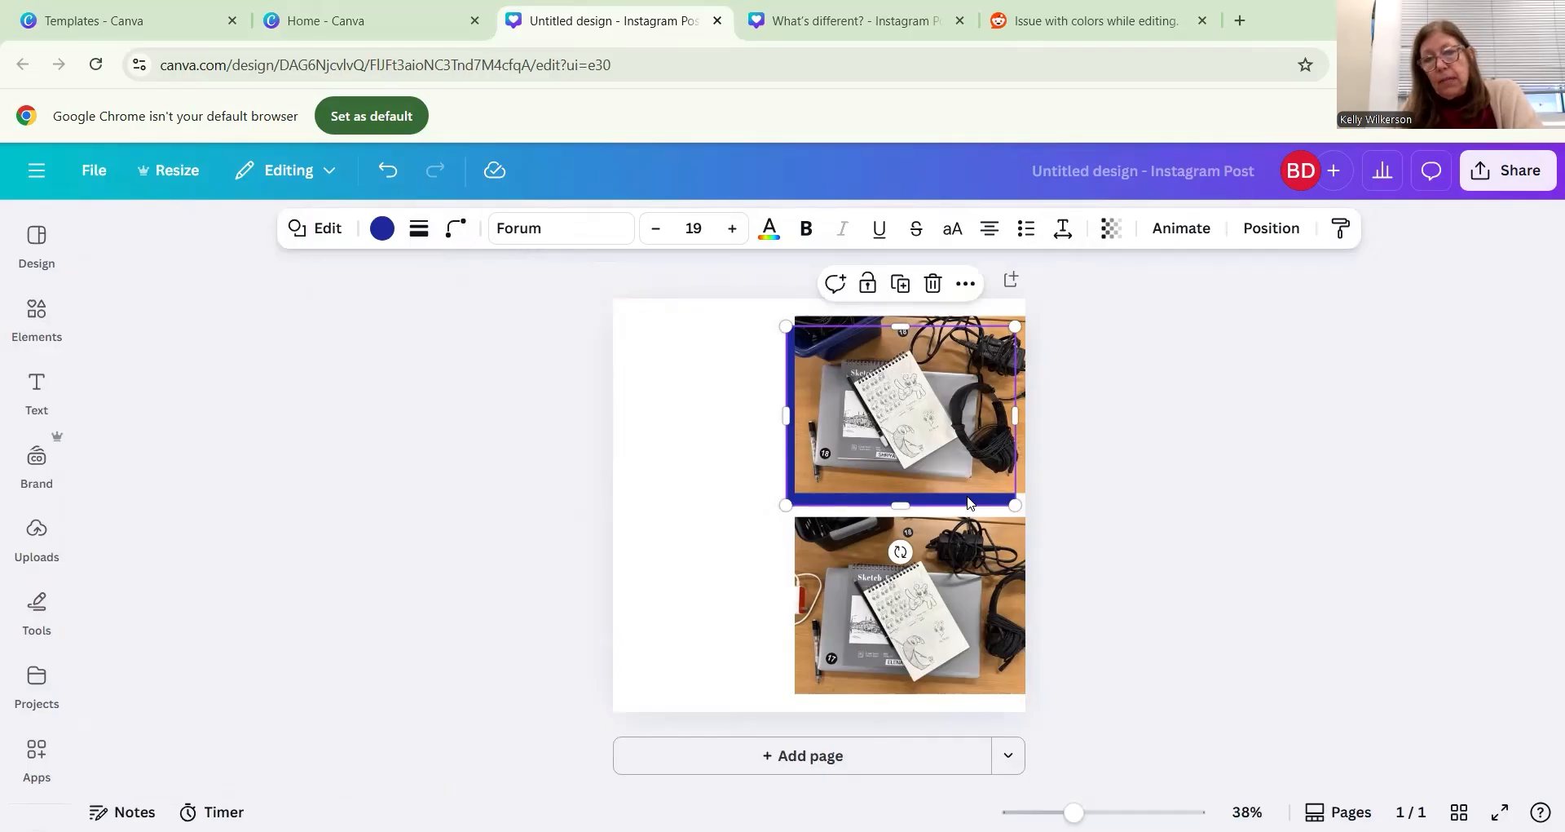
key("Escape")
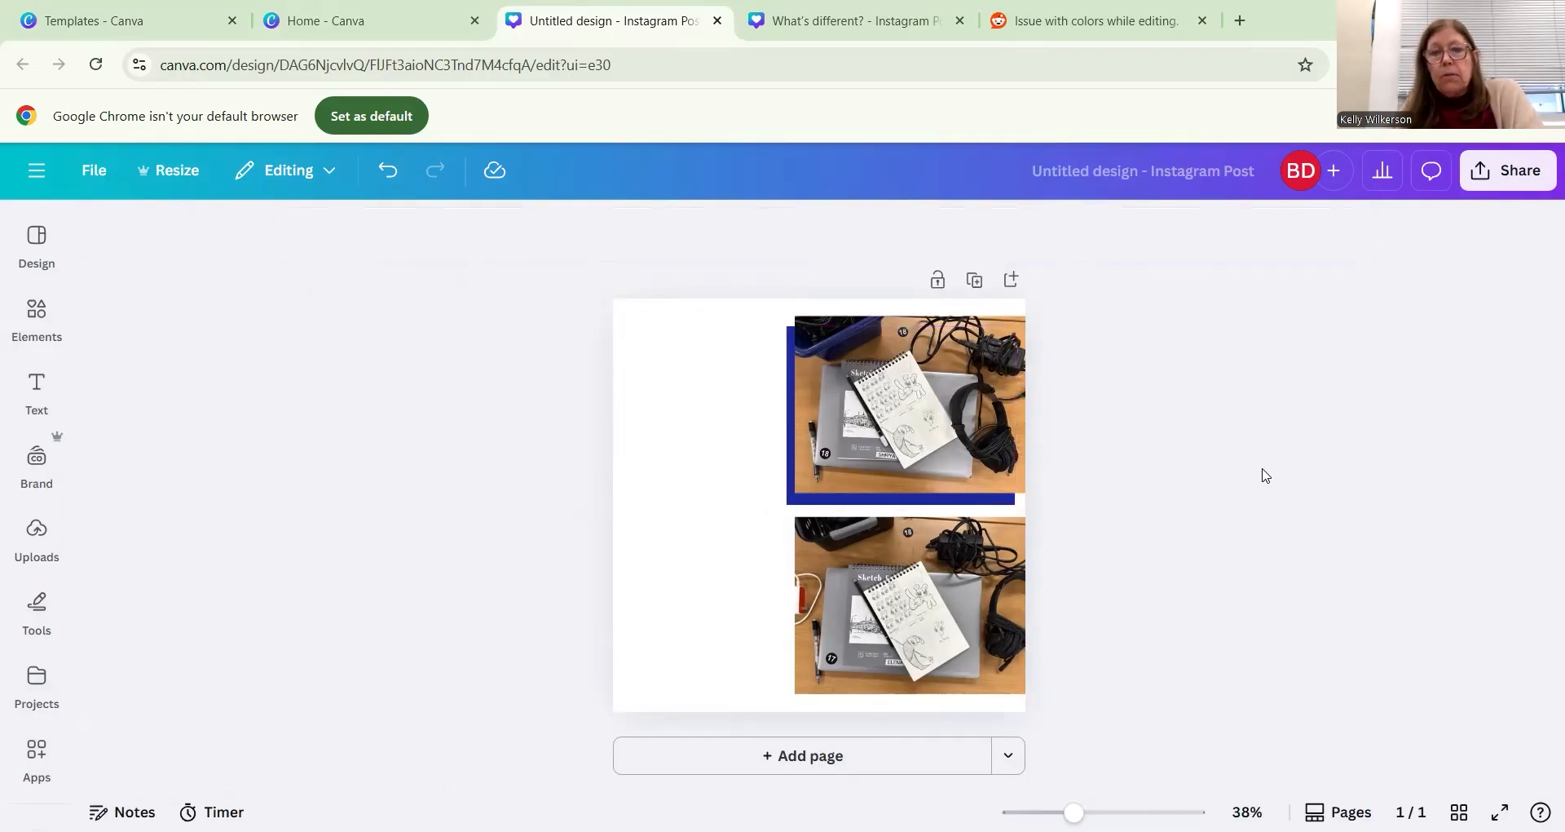
key("ctrl+v")
left_click_drag(901, 412, 897, 605)
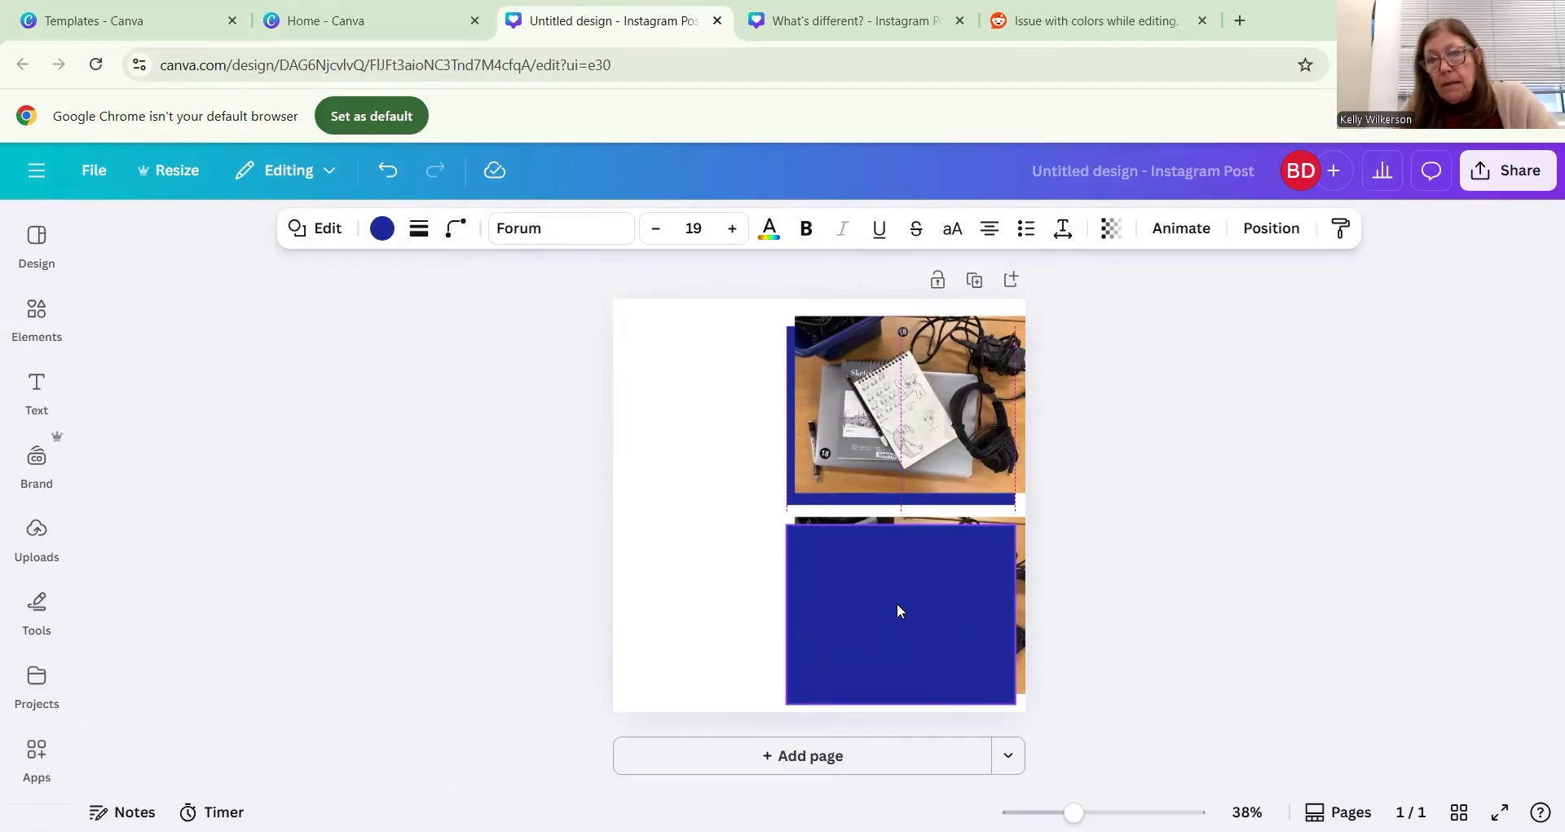
left_click_drag(898, 610, 899, 610)
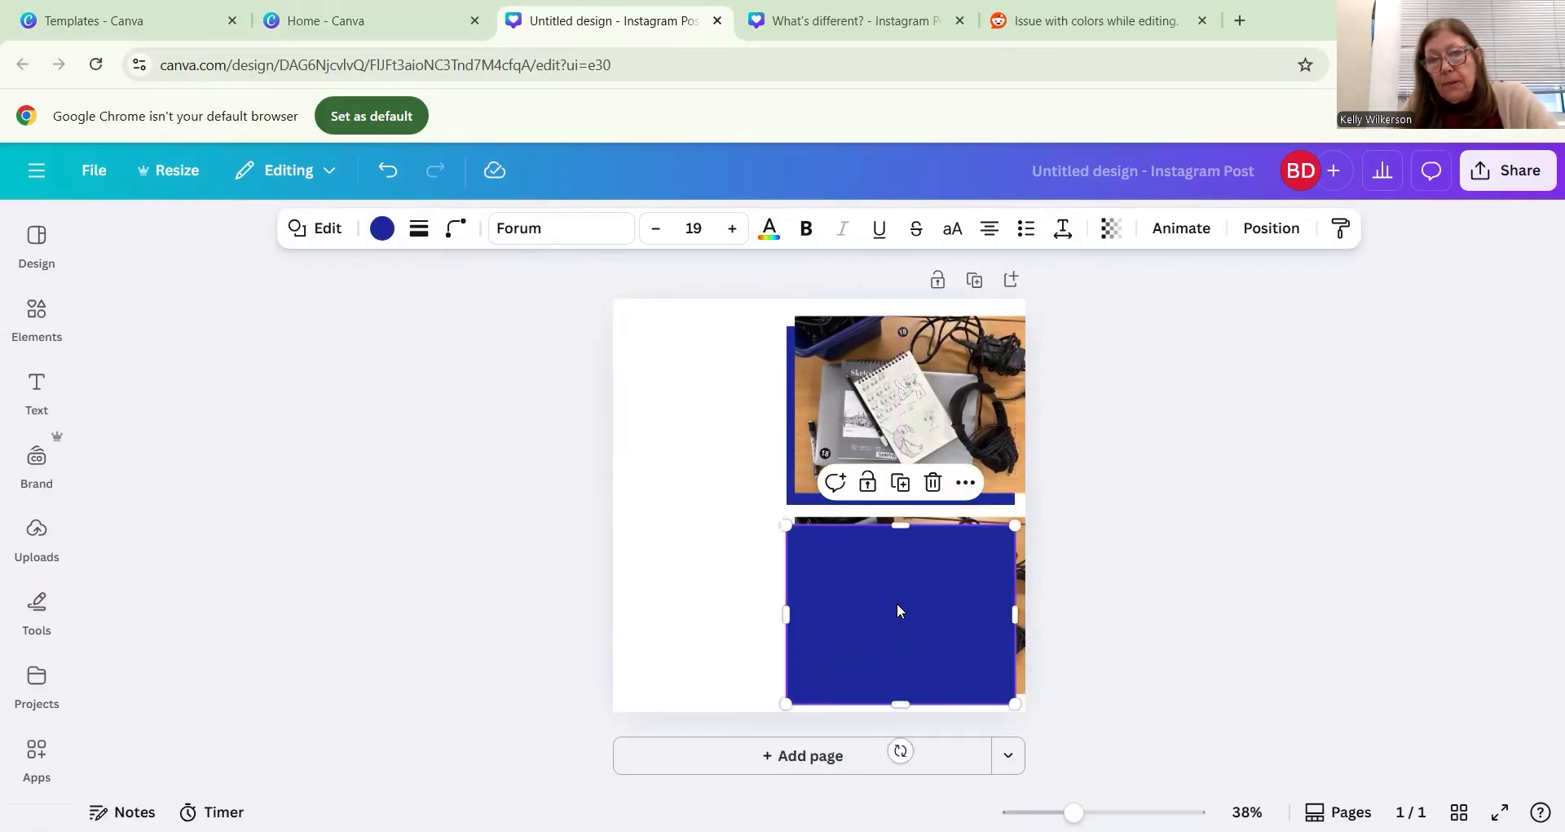
- Send the duplicate blue rectangle to the back, behind the lower photo
left_click(1245, 232)
left_click(368, 444)
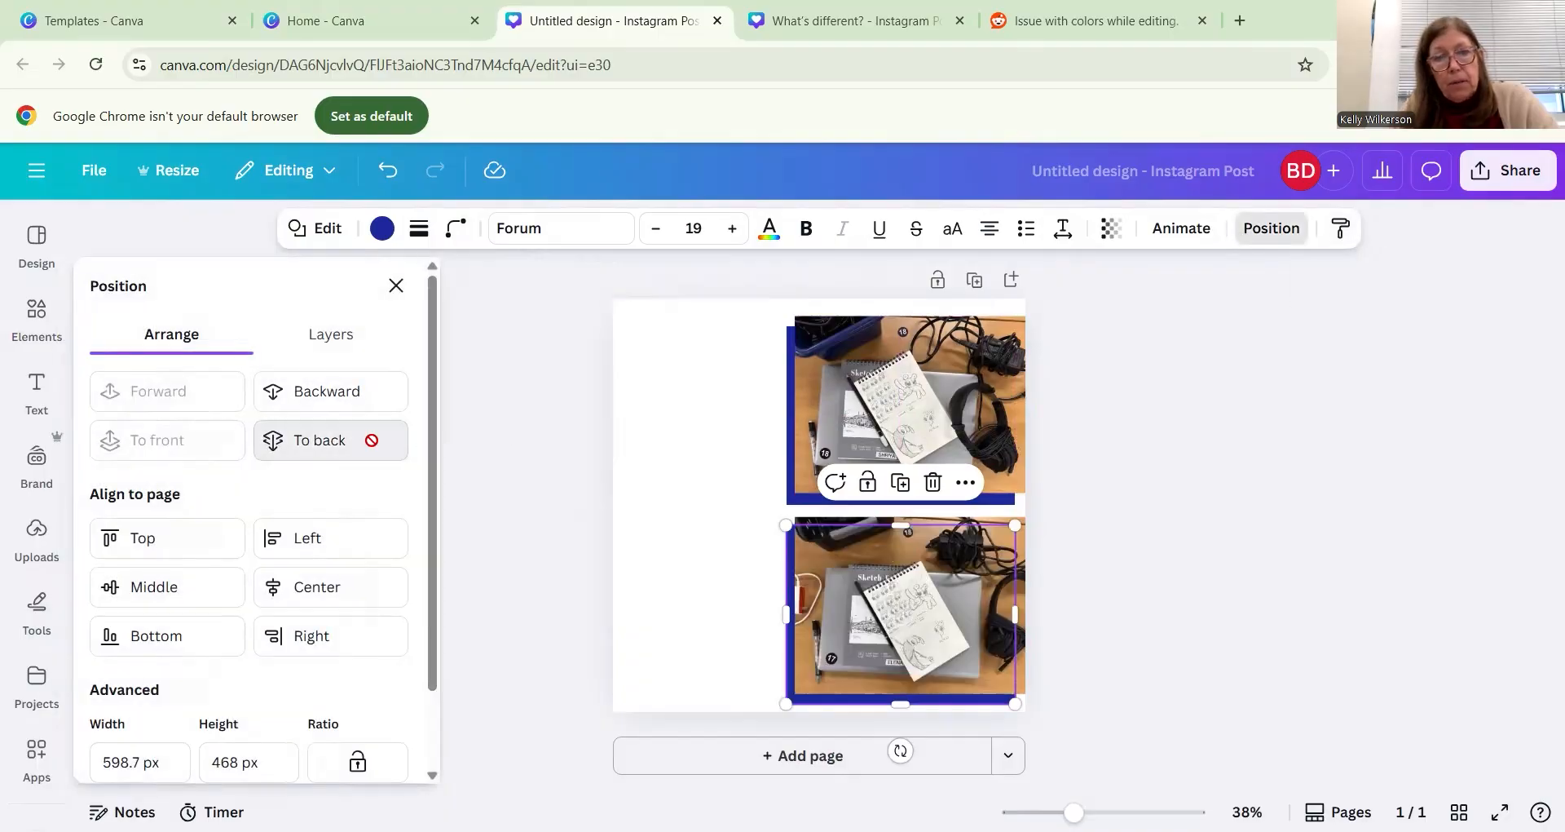
left_click(1245, 461)
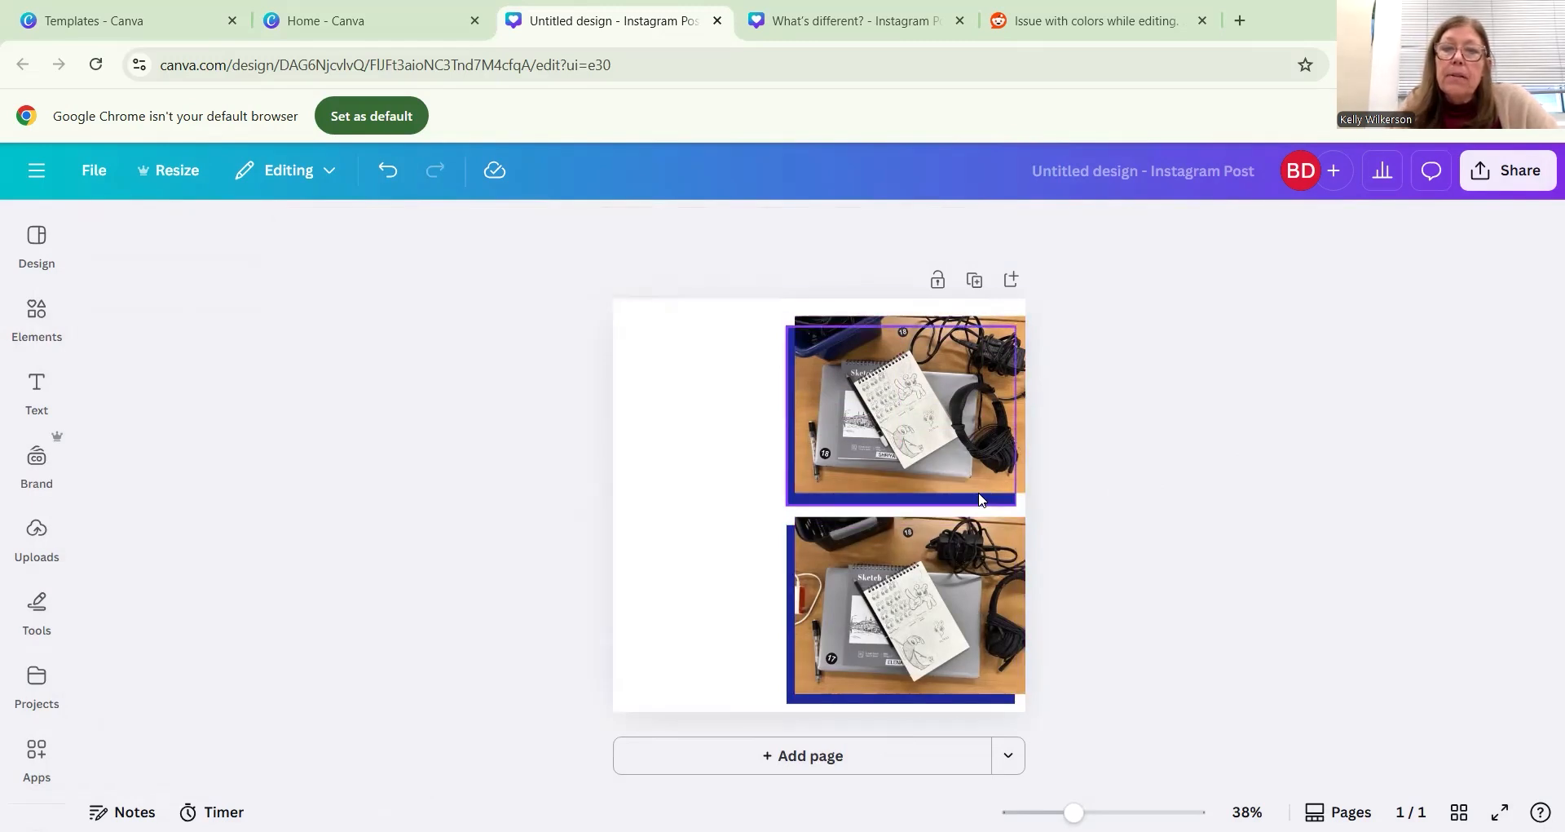
- Nudge the upper photo down slightly over its blue rectangle
left_click(989, 440)
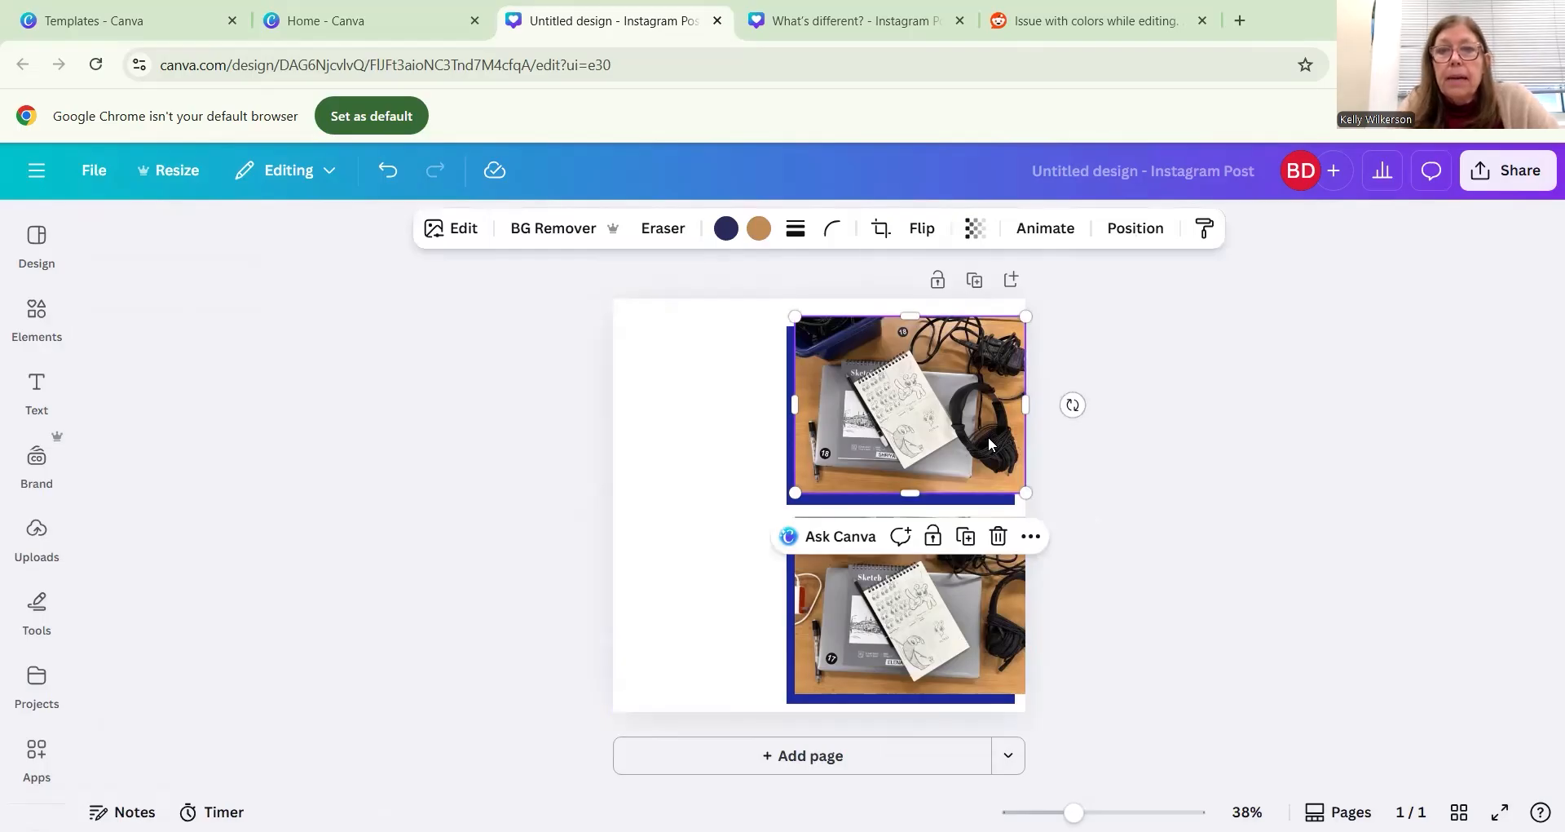
key("Down")
key("Down")
key("Down")
key("Down")
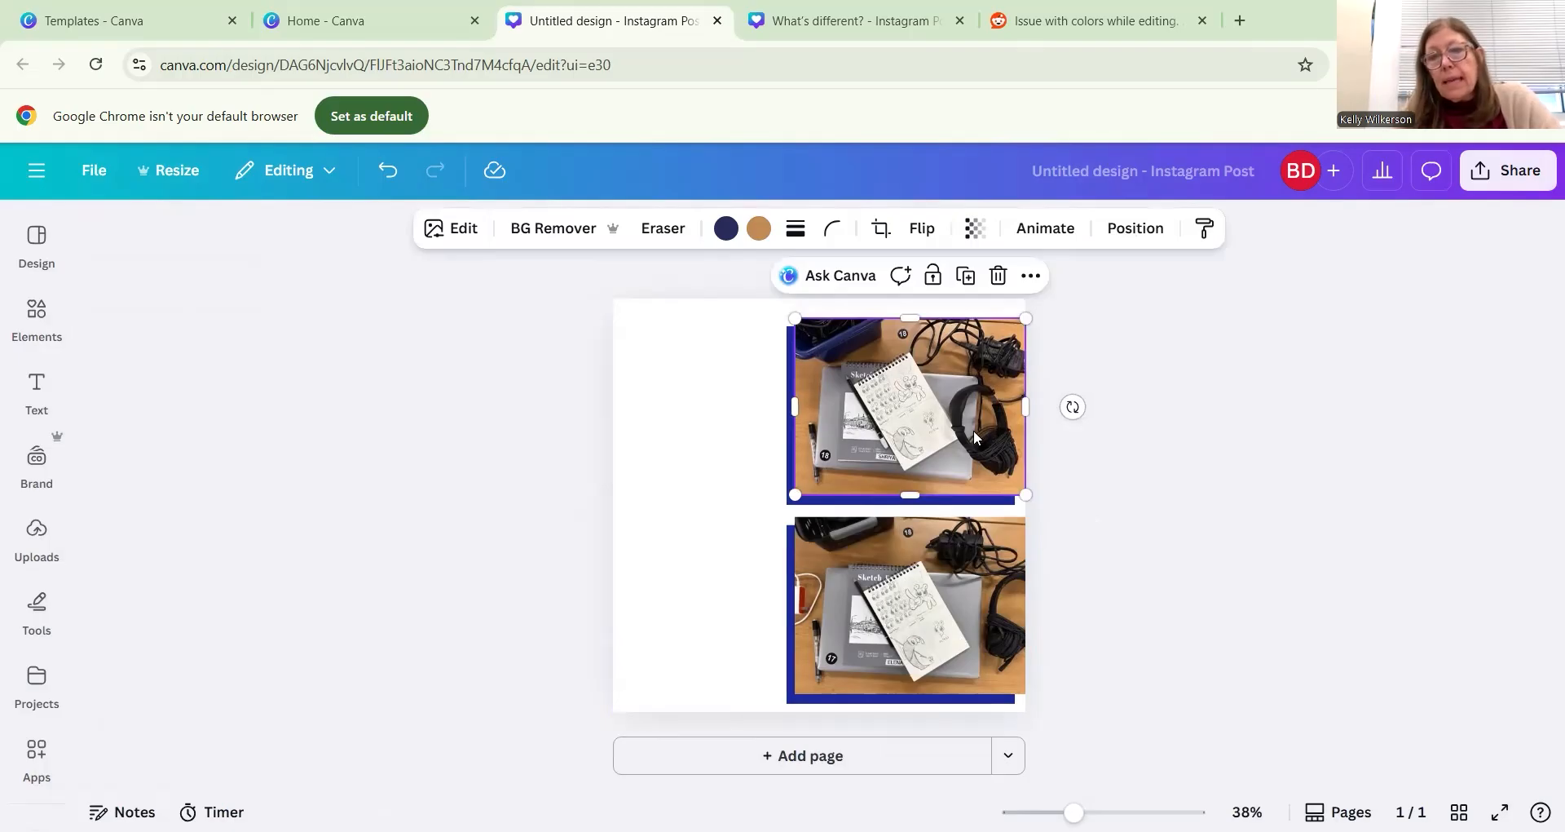
left_click(1132, 574)
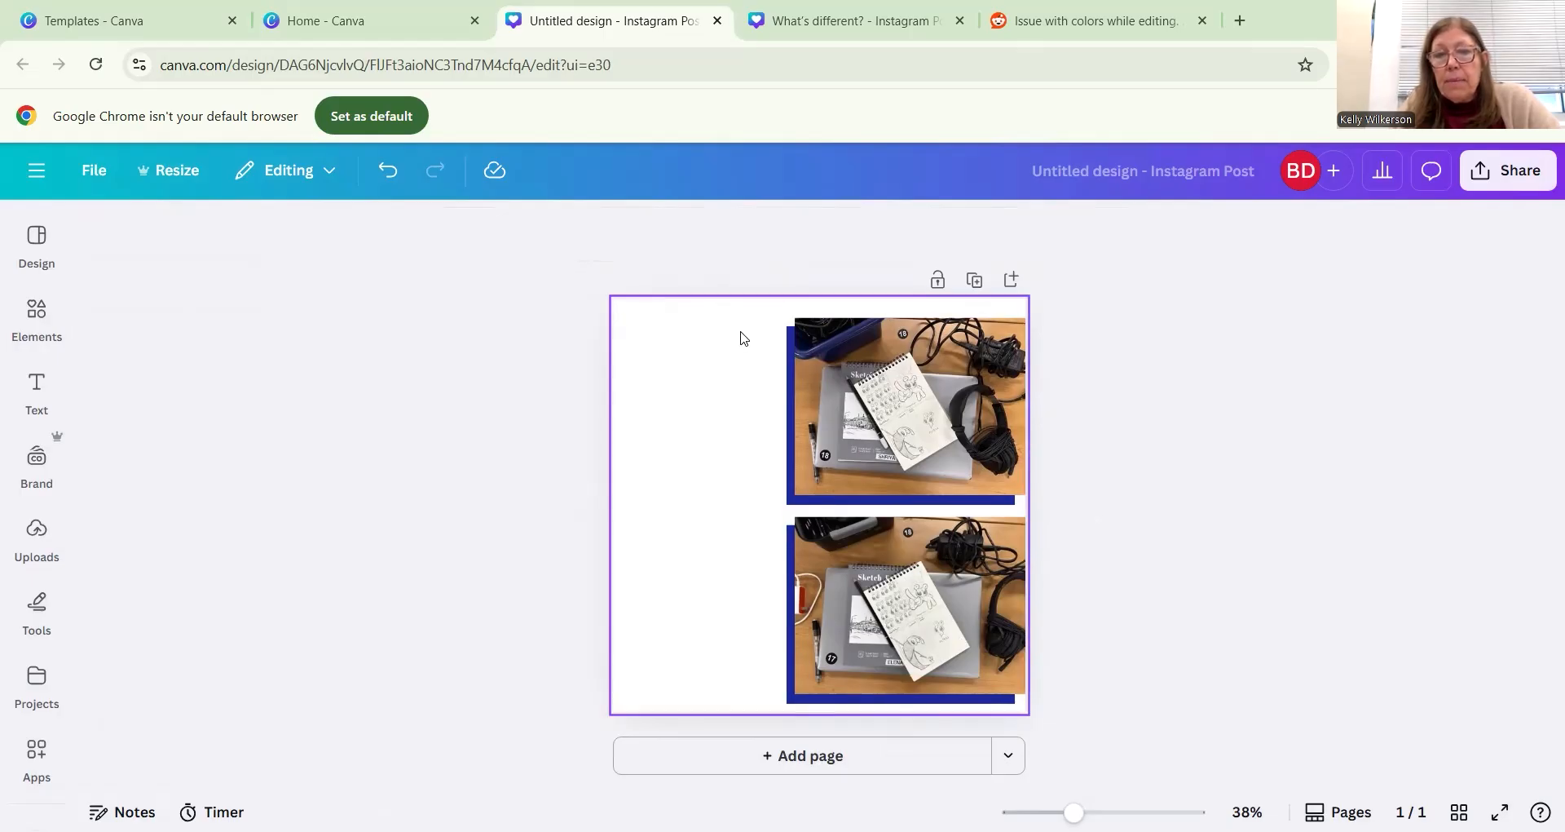
- Group both photos together with their blue backing rectangles
left_click_drag(739, 331, 1007, 698)
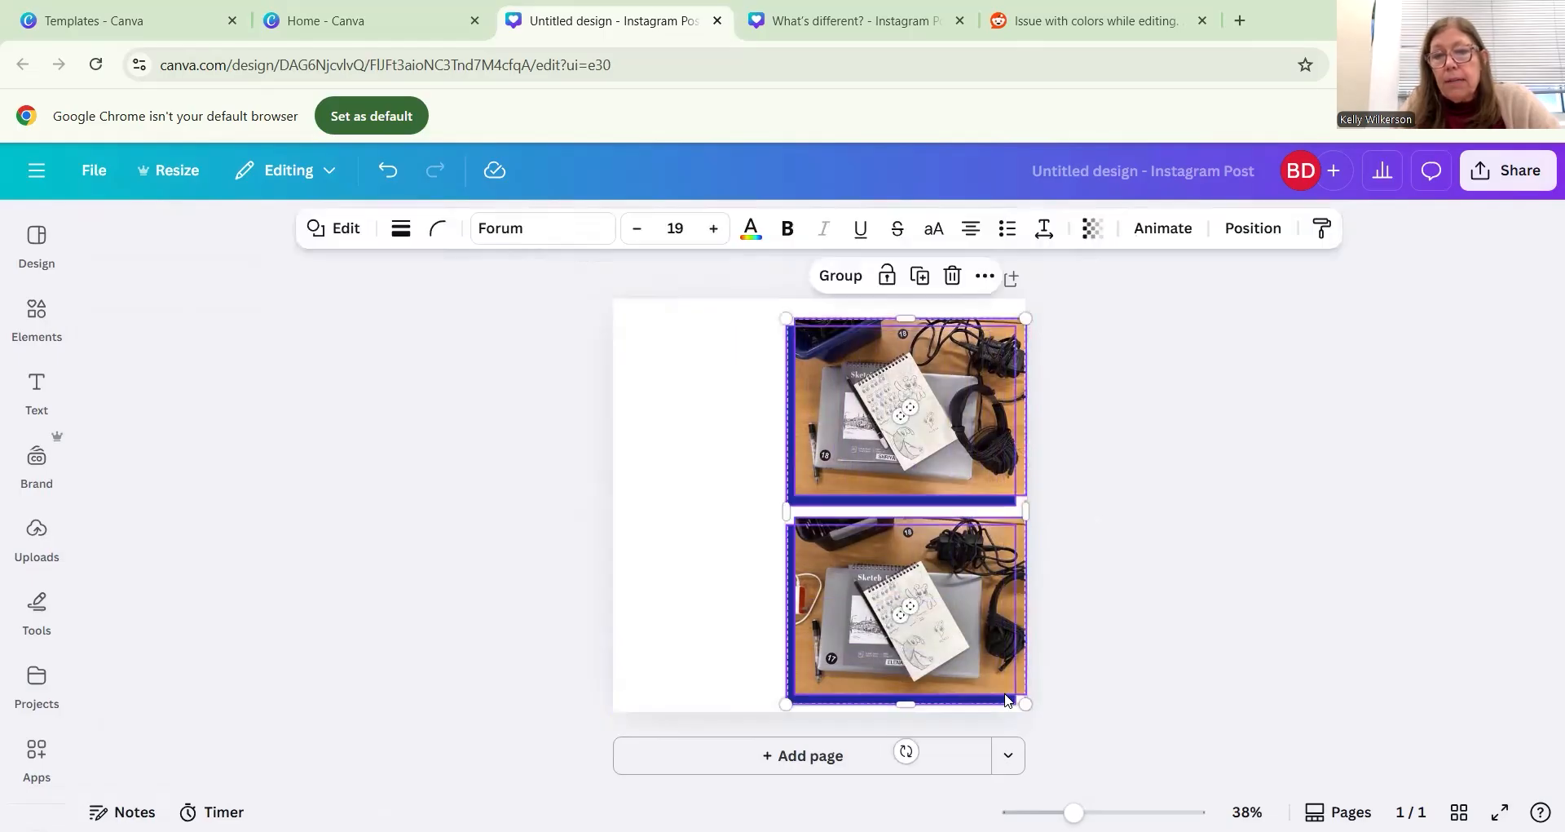
left_click(839, 277)
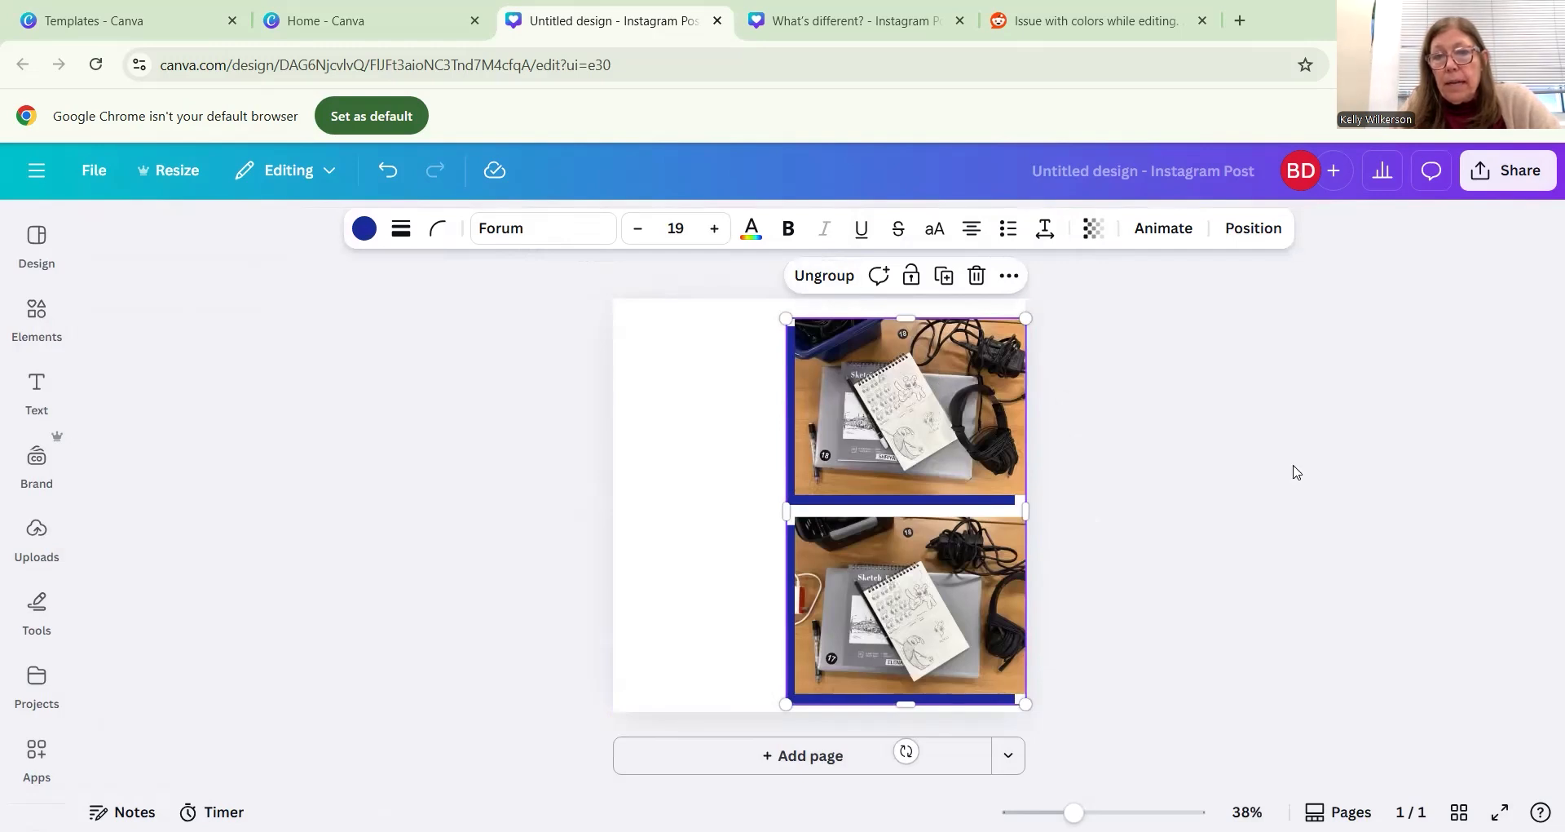
left_click(1172, 468)
- Nudge the group of photos and blue rectangles slightly upward on the page
left_click(937, 429)
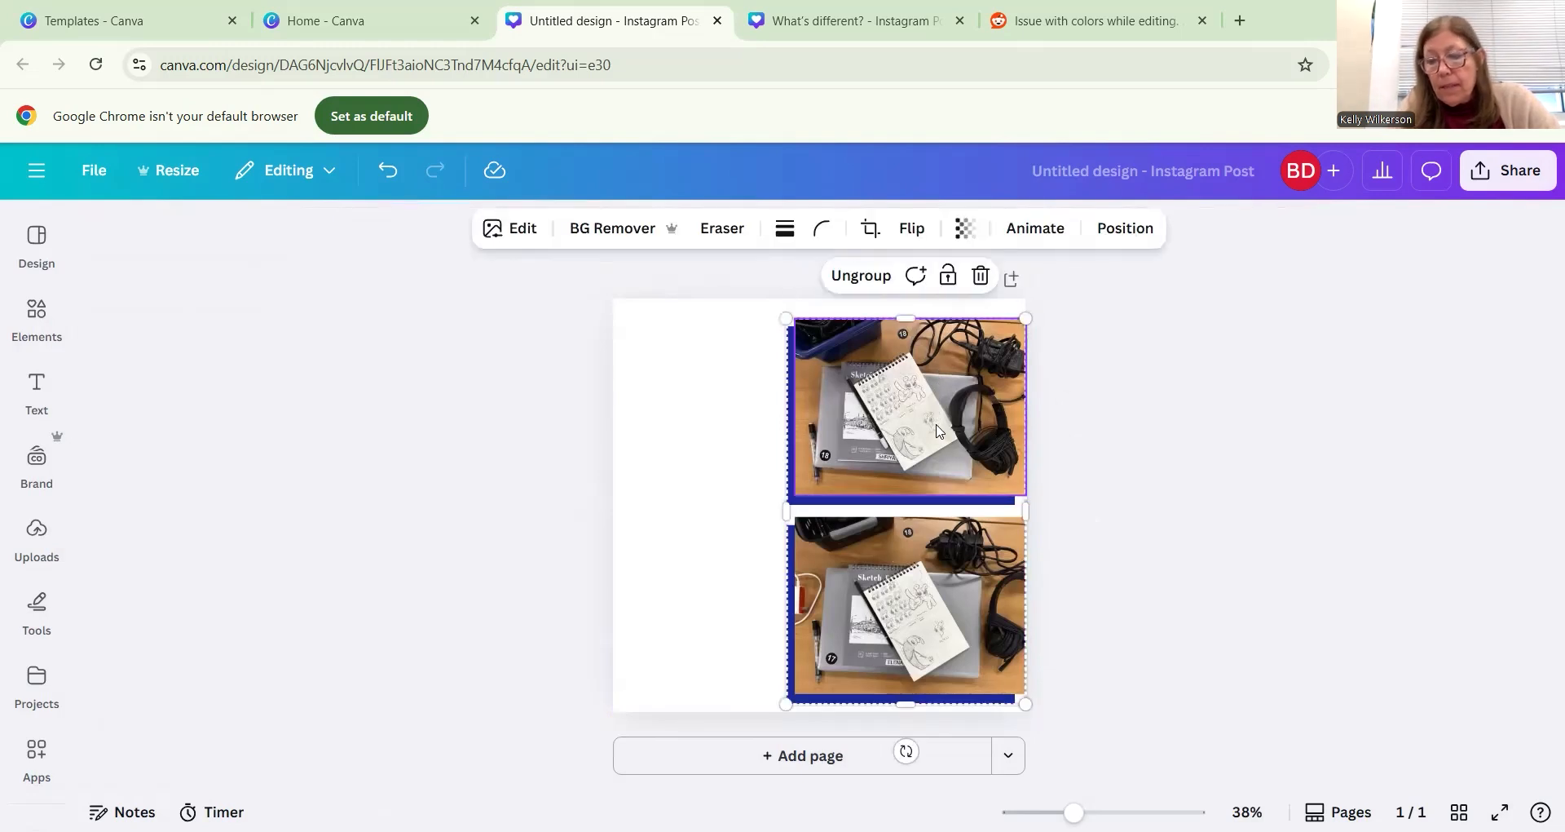
left_click(937, 429)
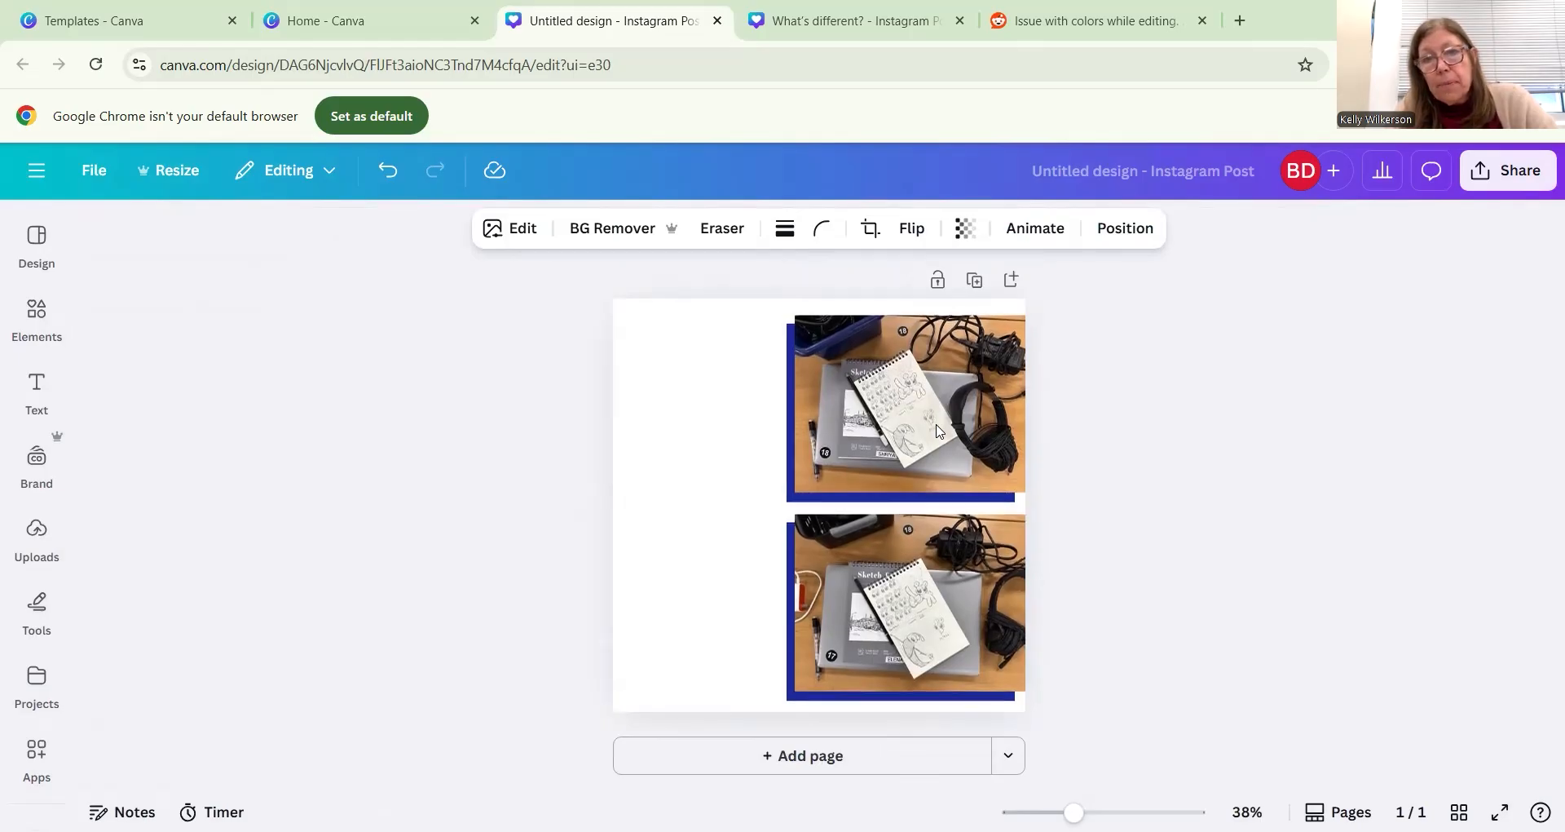
left_click(937, 429)
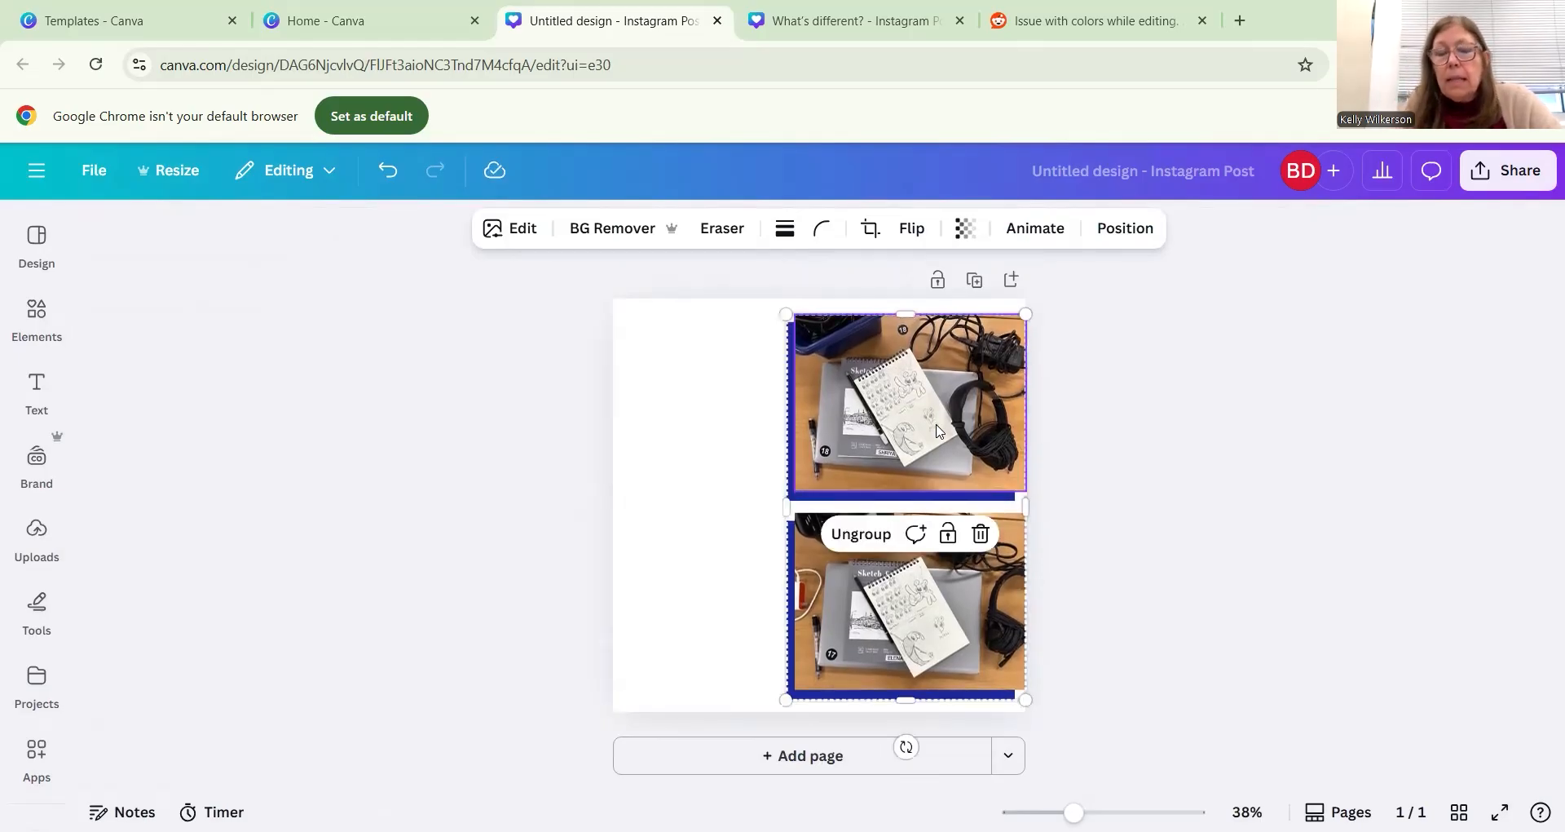
left_click(1367, 371)
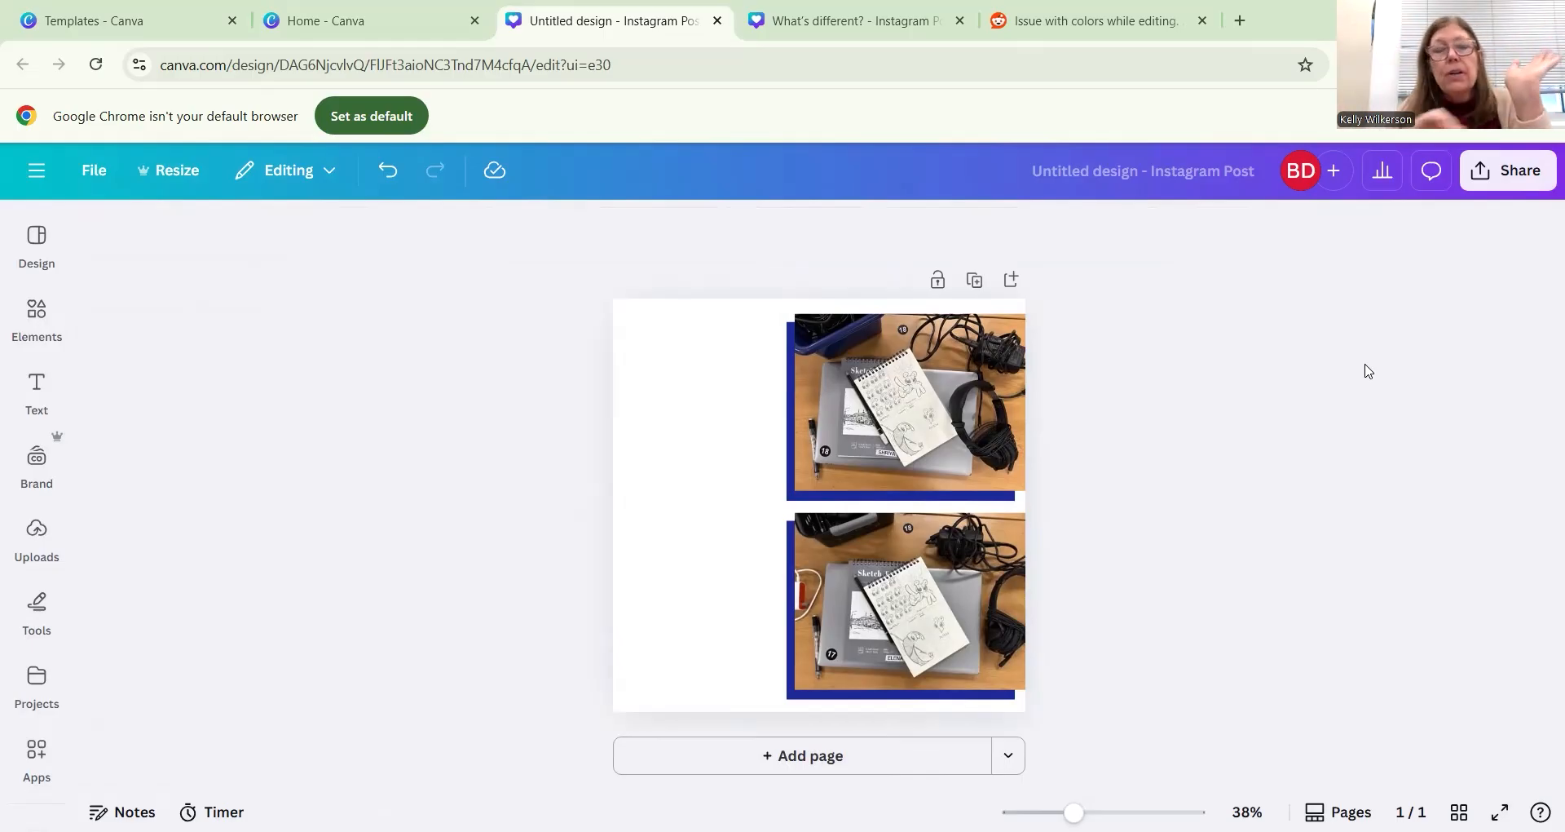
- Add a Heading text box in the Print brand style and place it at the page margin's upper-left corner
left_click(37, 390)
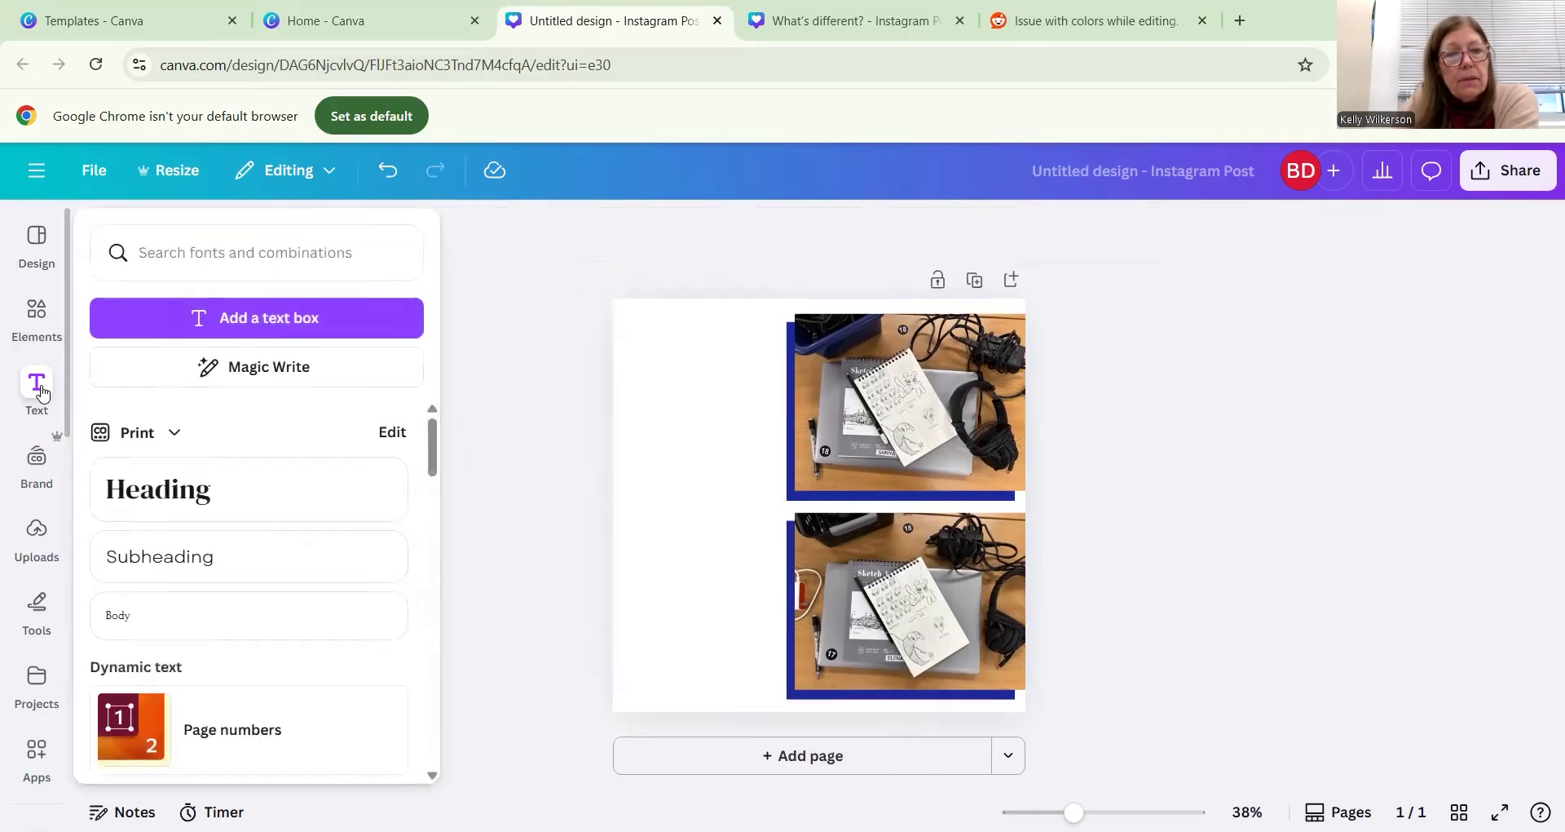
left_click(246, 498)
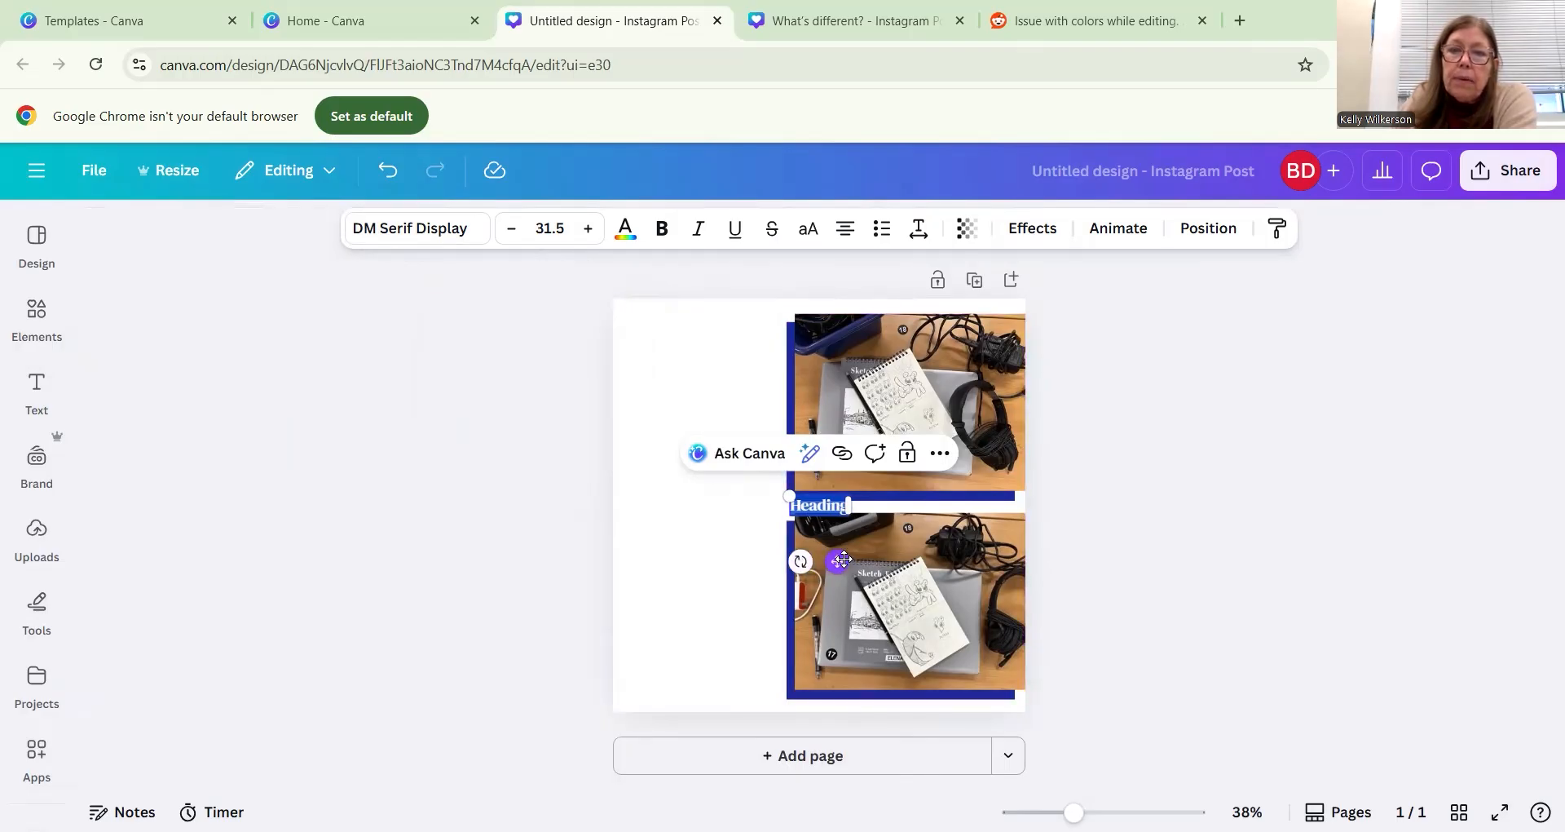
left_click_drag(841, 559, 689, 403)
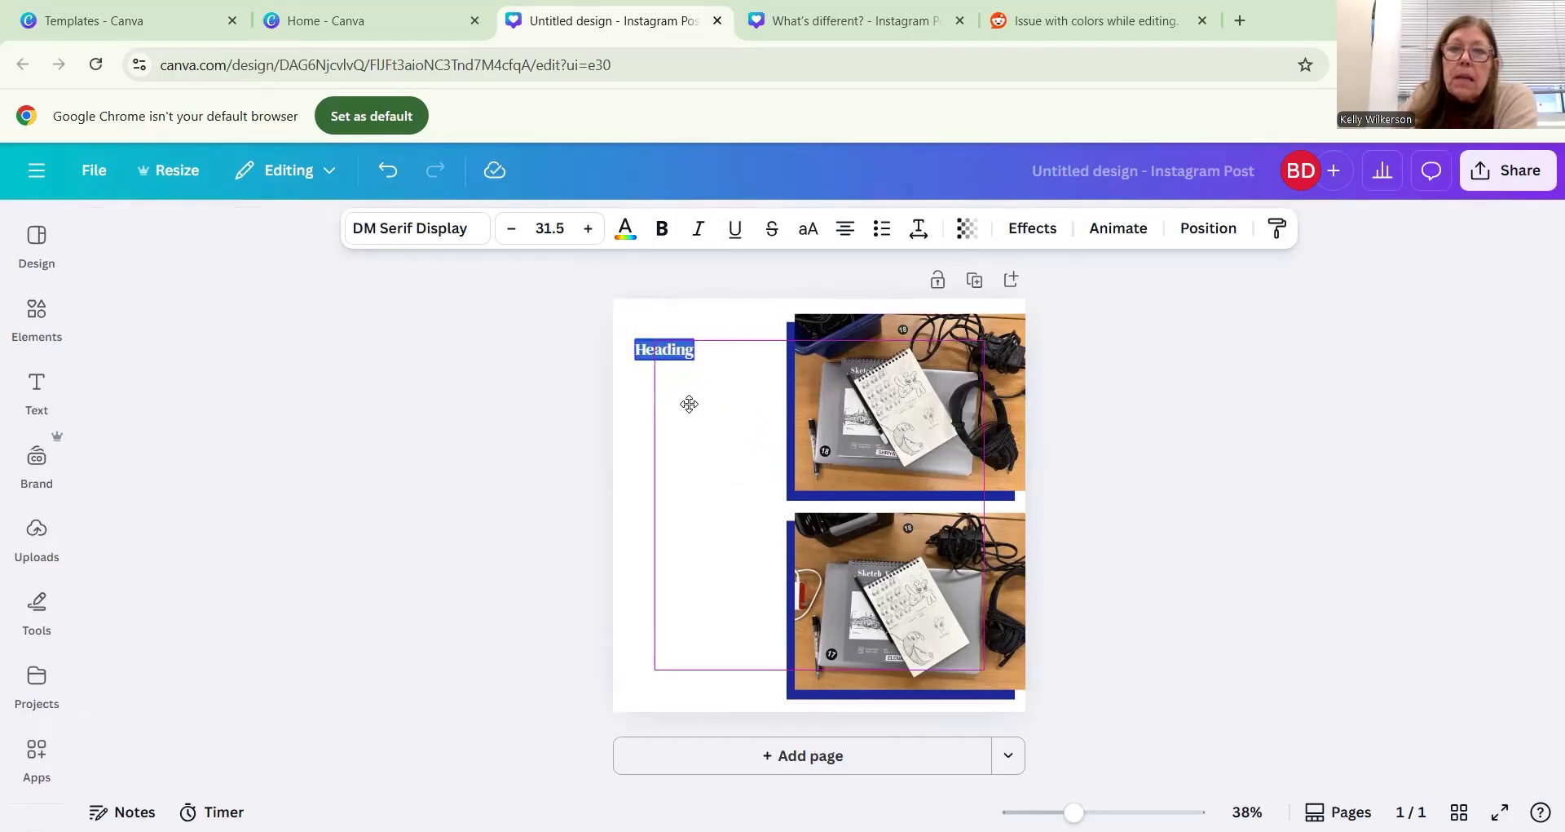
left_click_drag(689, 404, 703, 405)
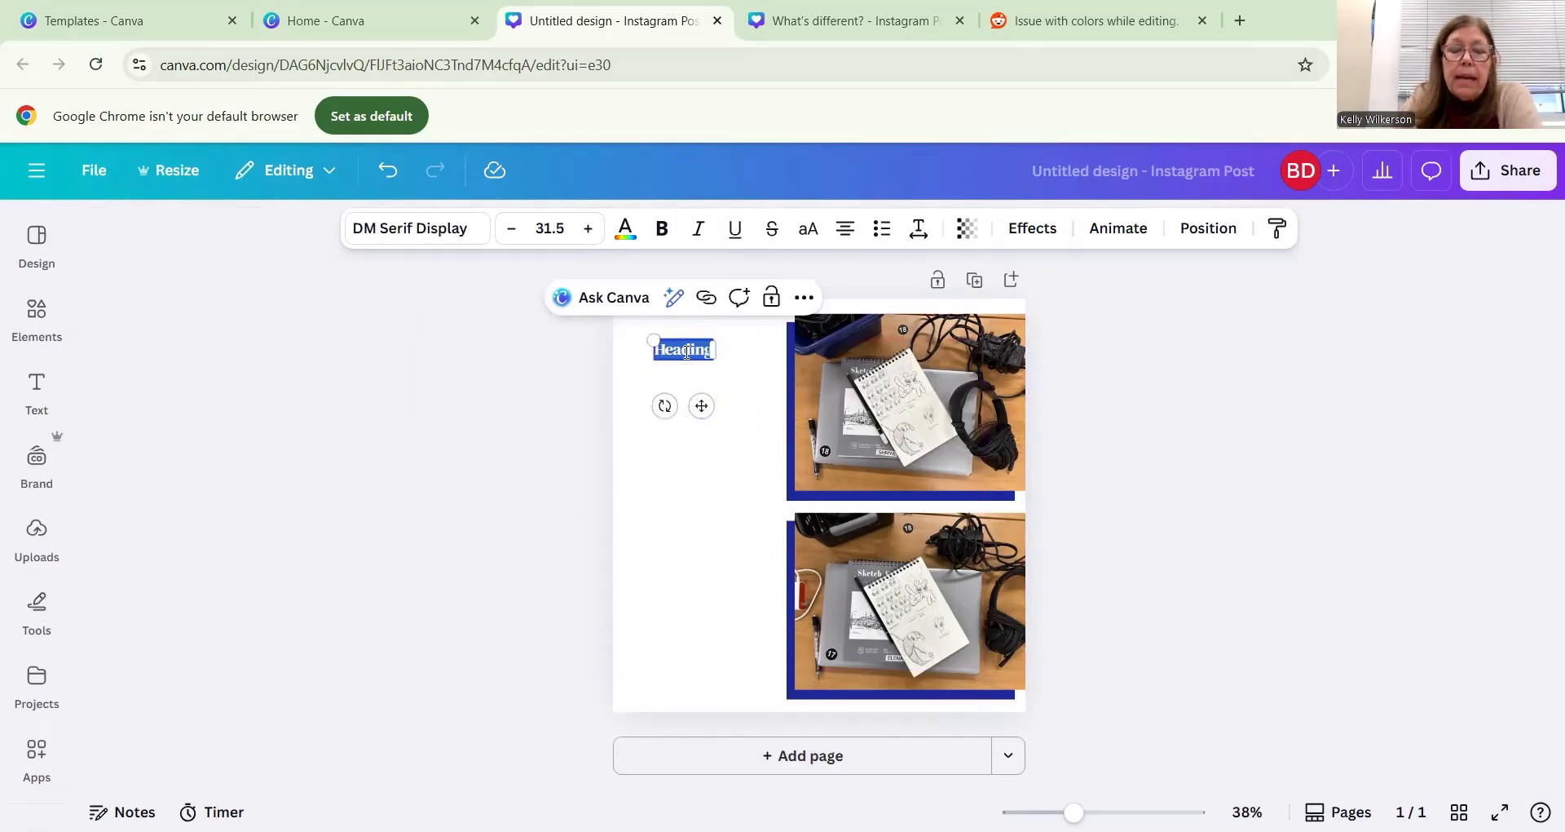
- Replace the placeholder text of the heading at the page's upper-left corner with "What's"
type("What's")
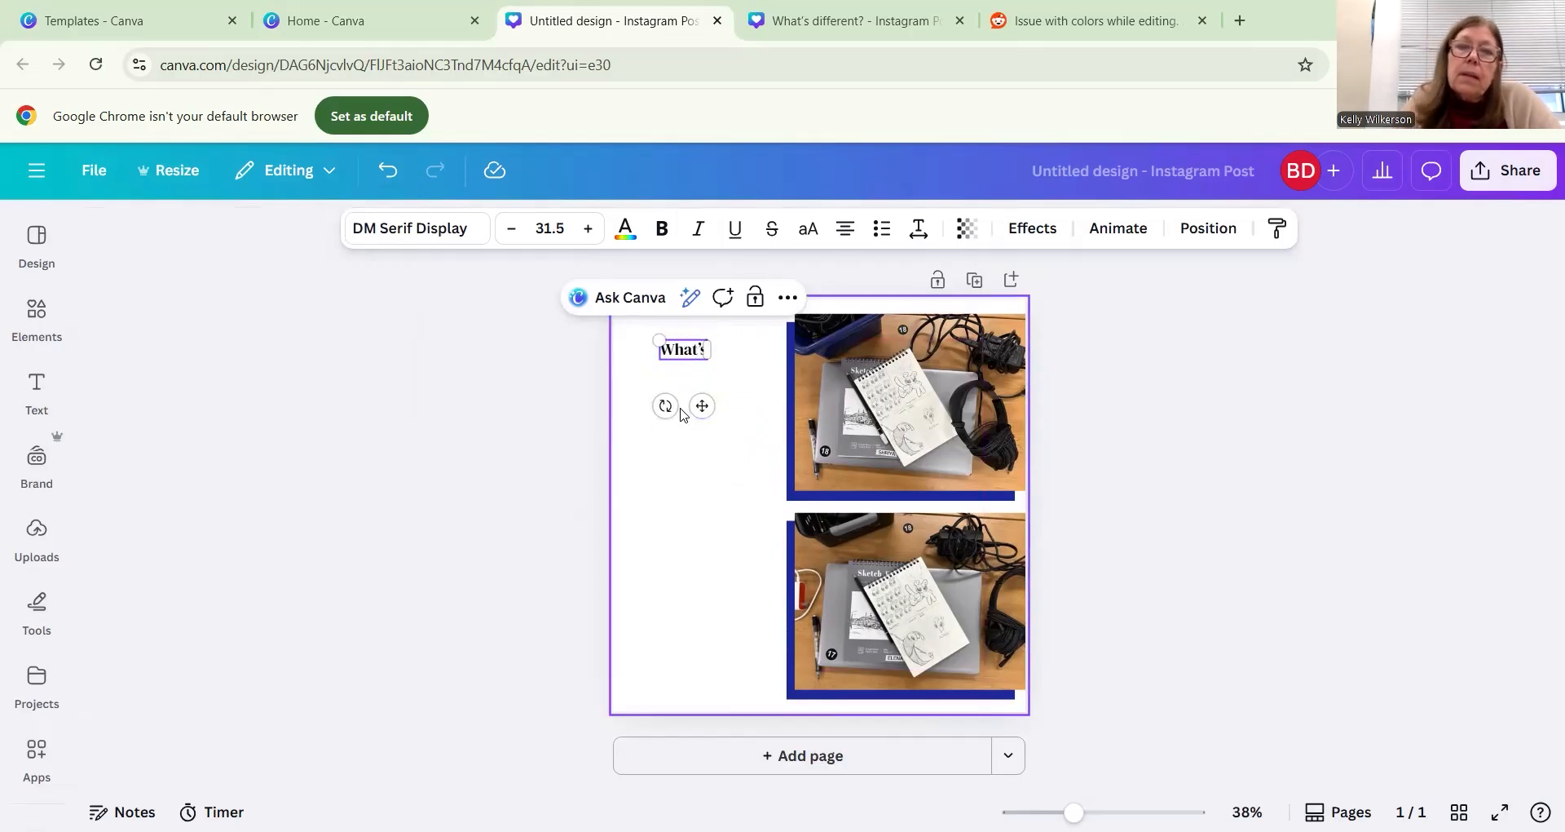
left_click(699, 492)
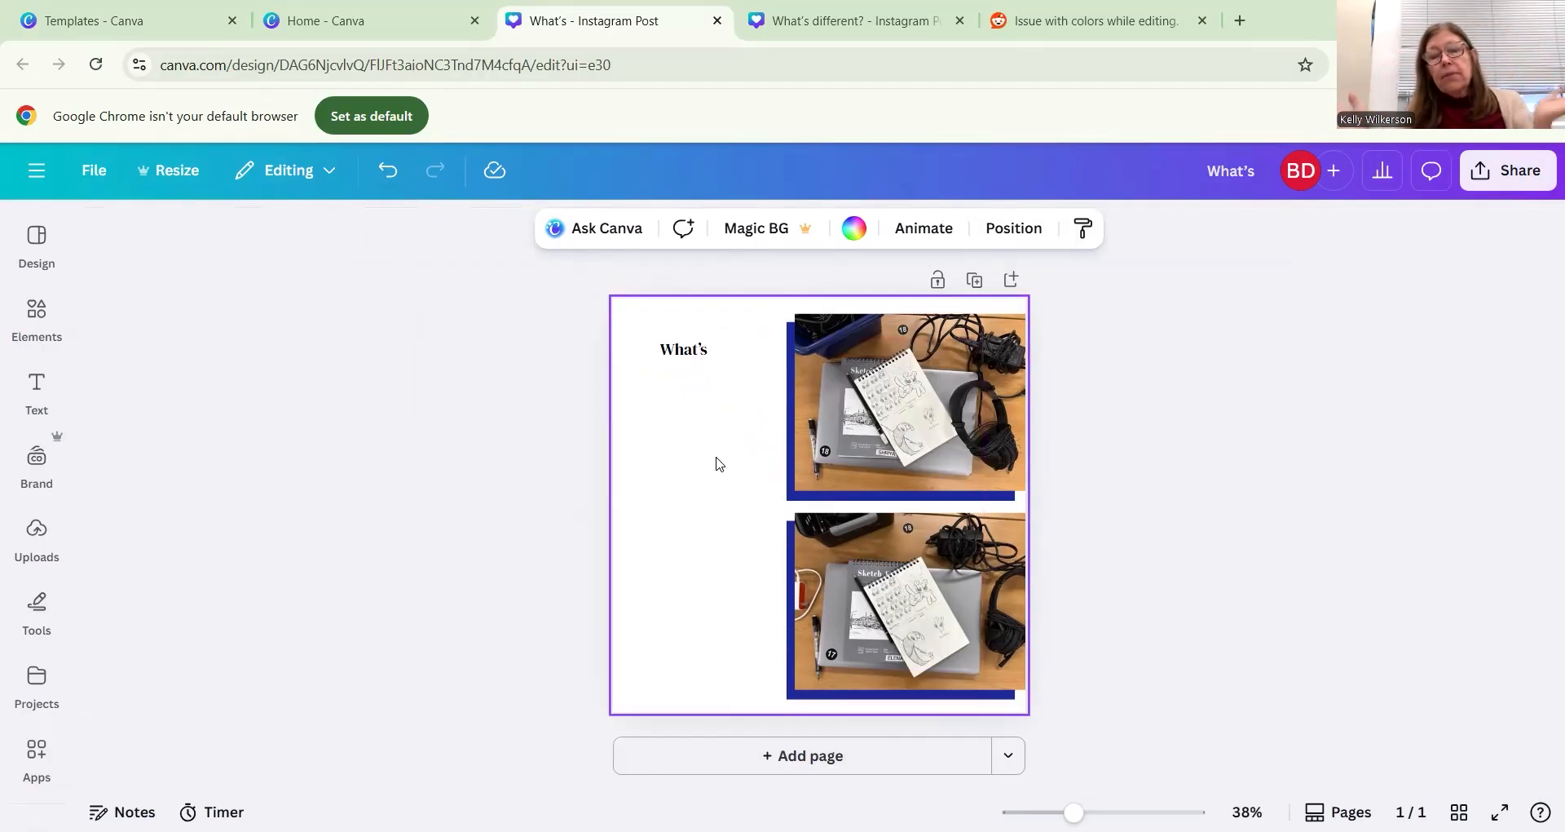
left_click(683, 361)
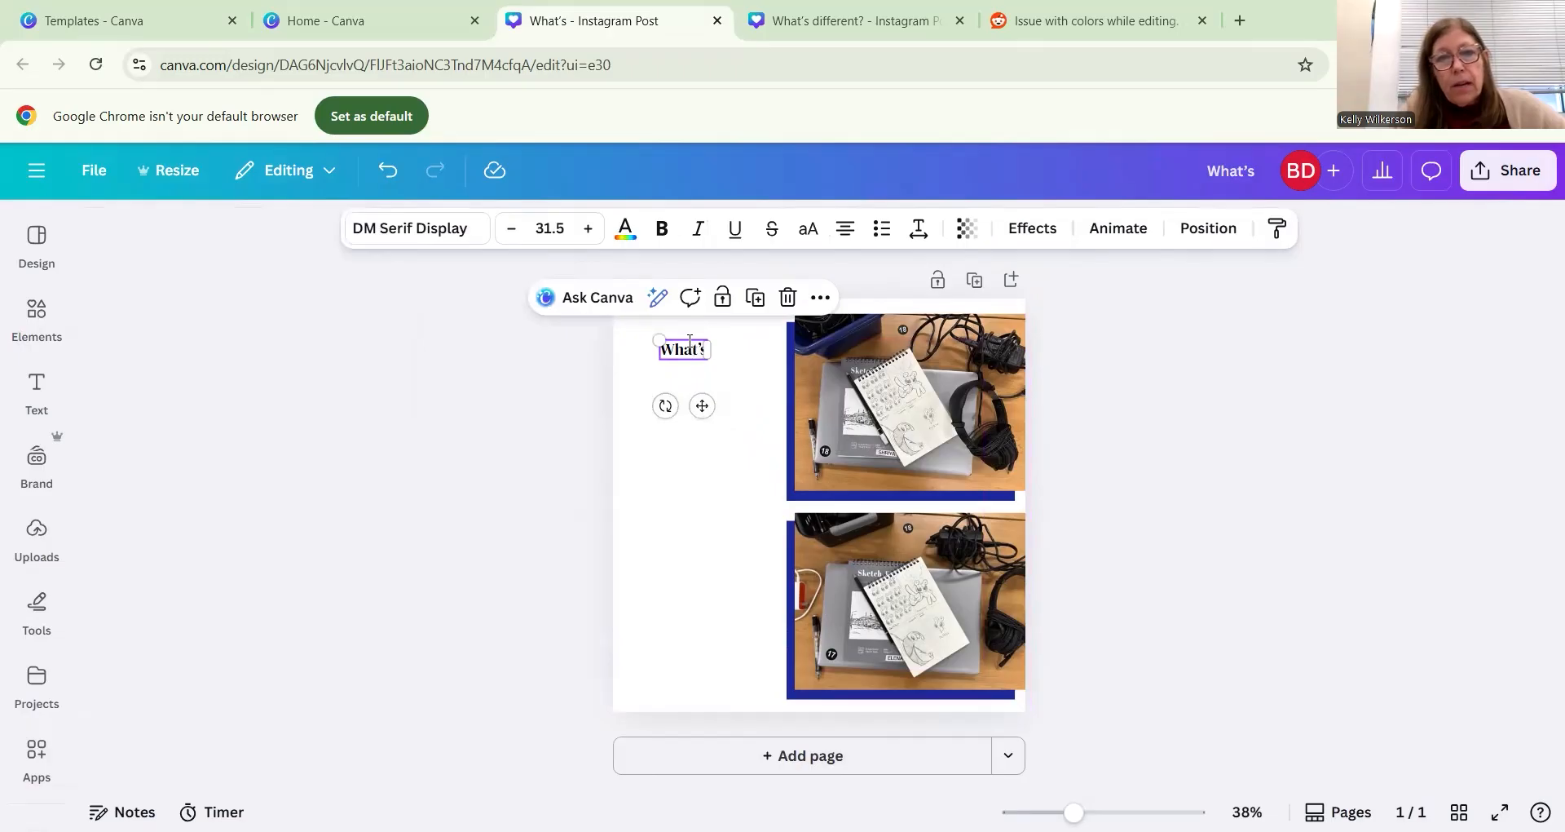
double_click(689, 340)
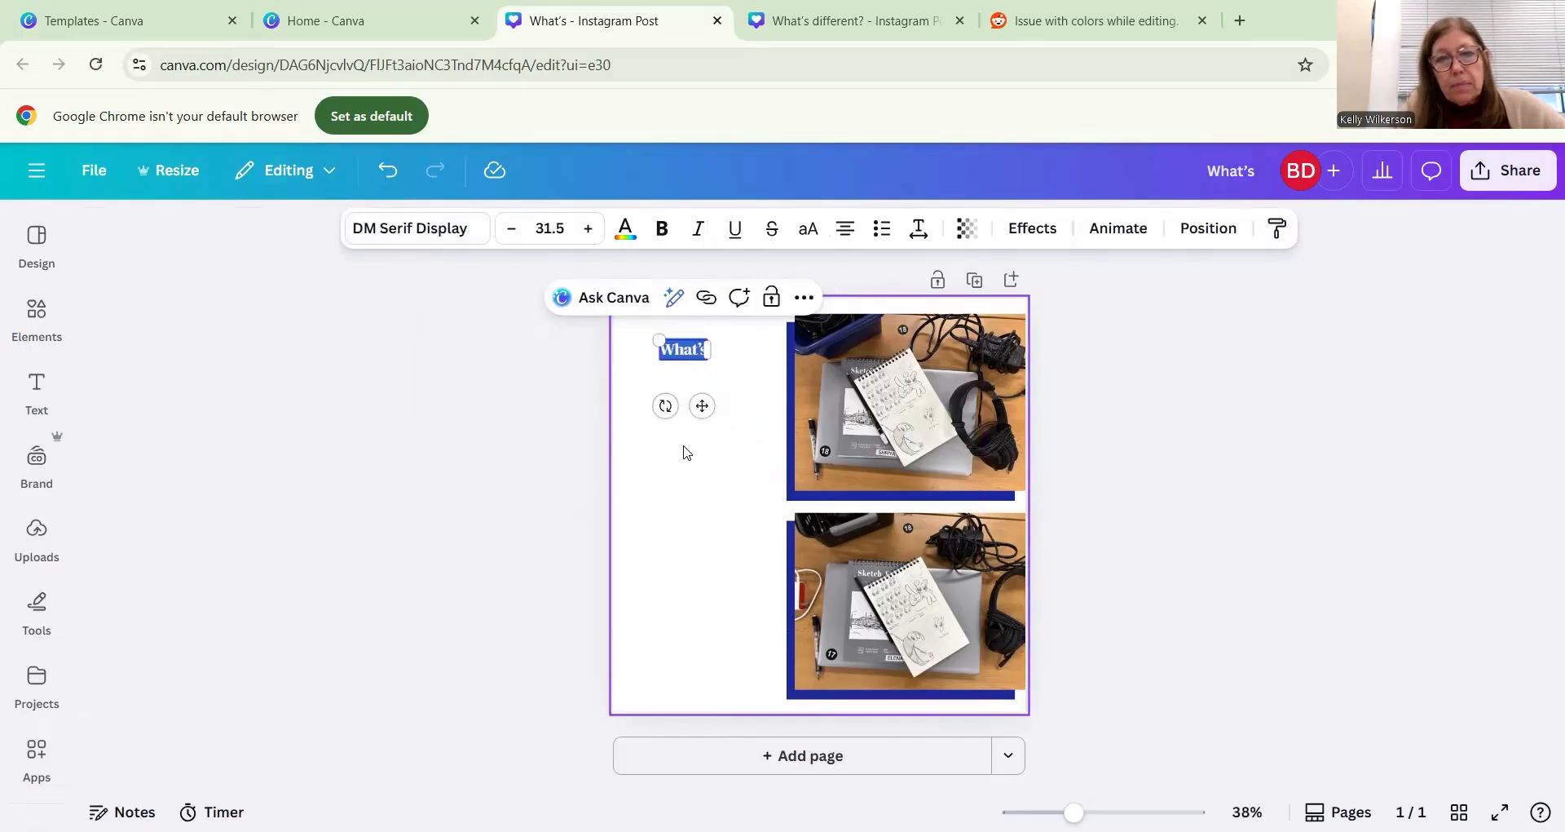
left_click(36, 468)
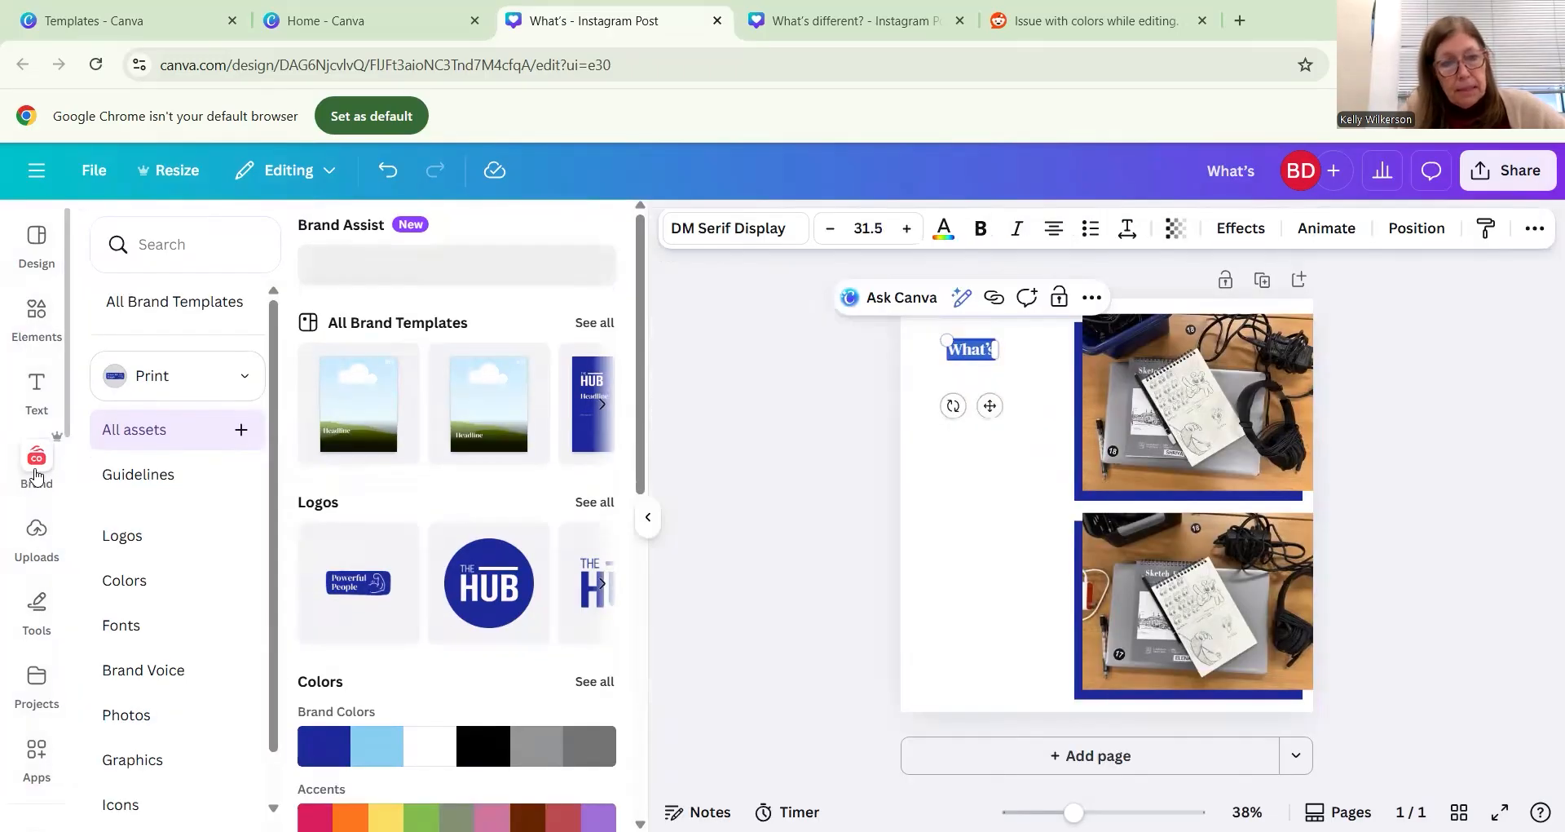
left_click(156, 624)
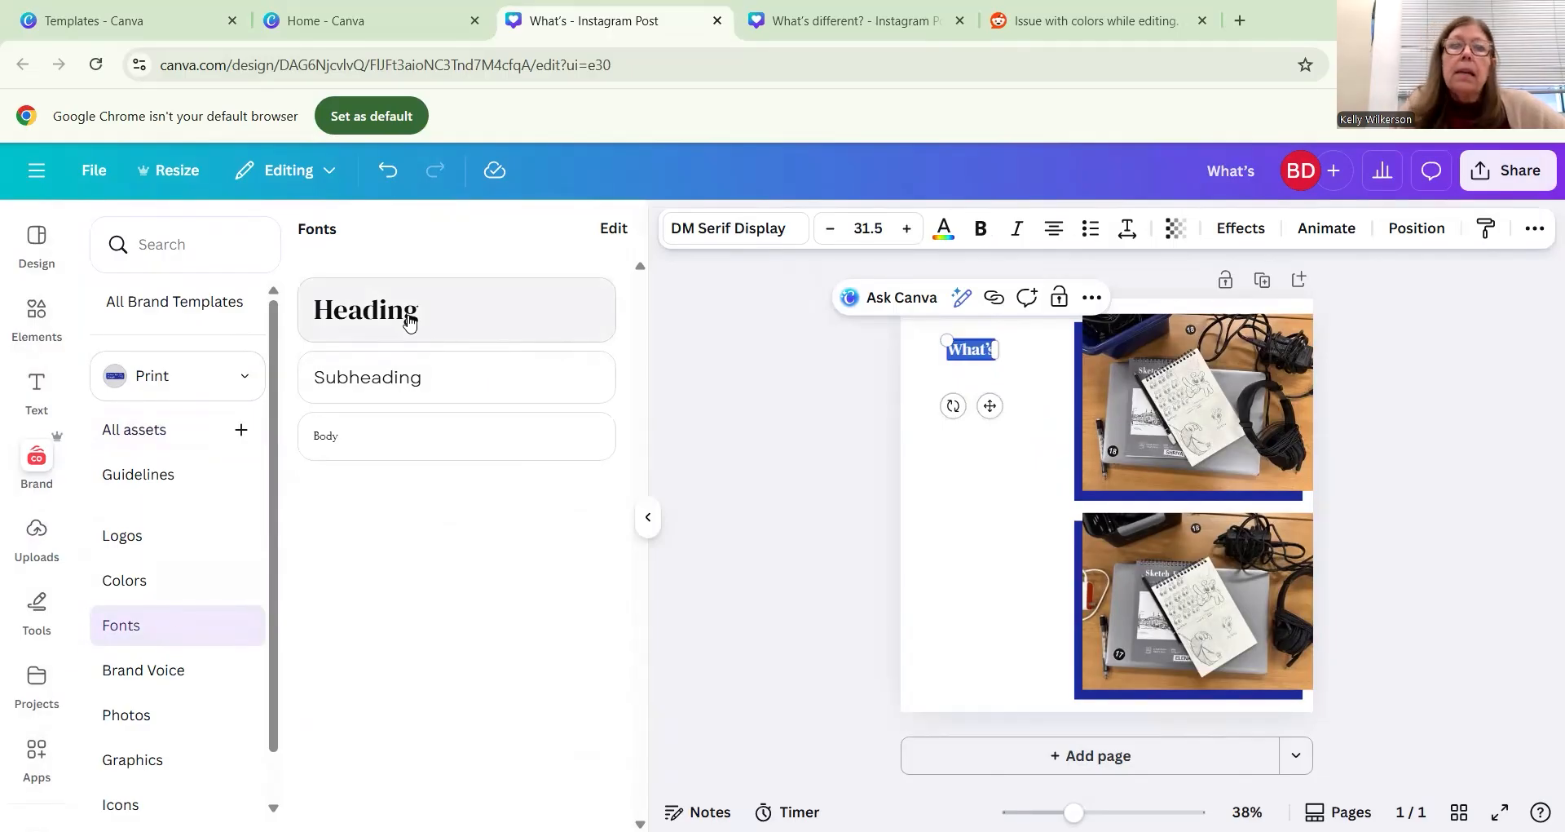
left_click(805, 414)
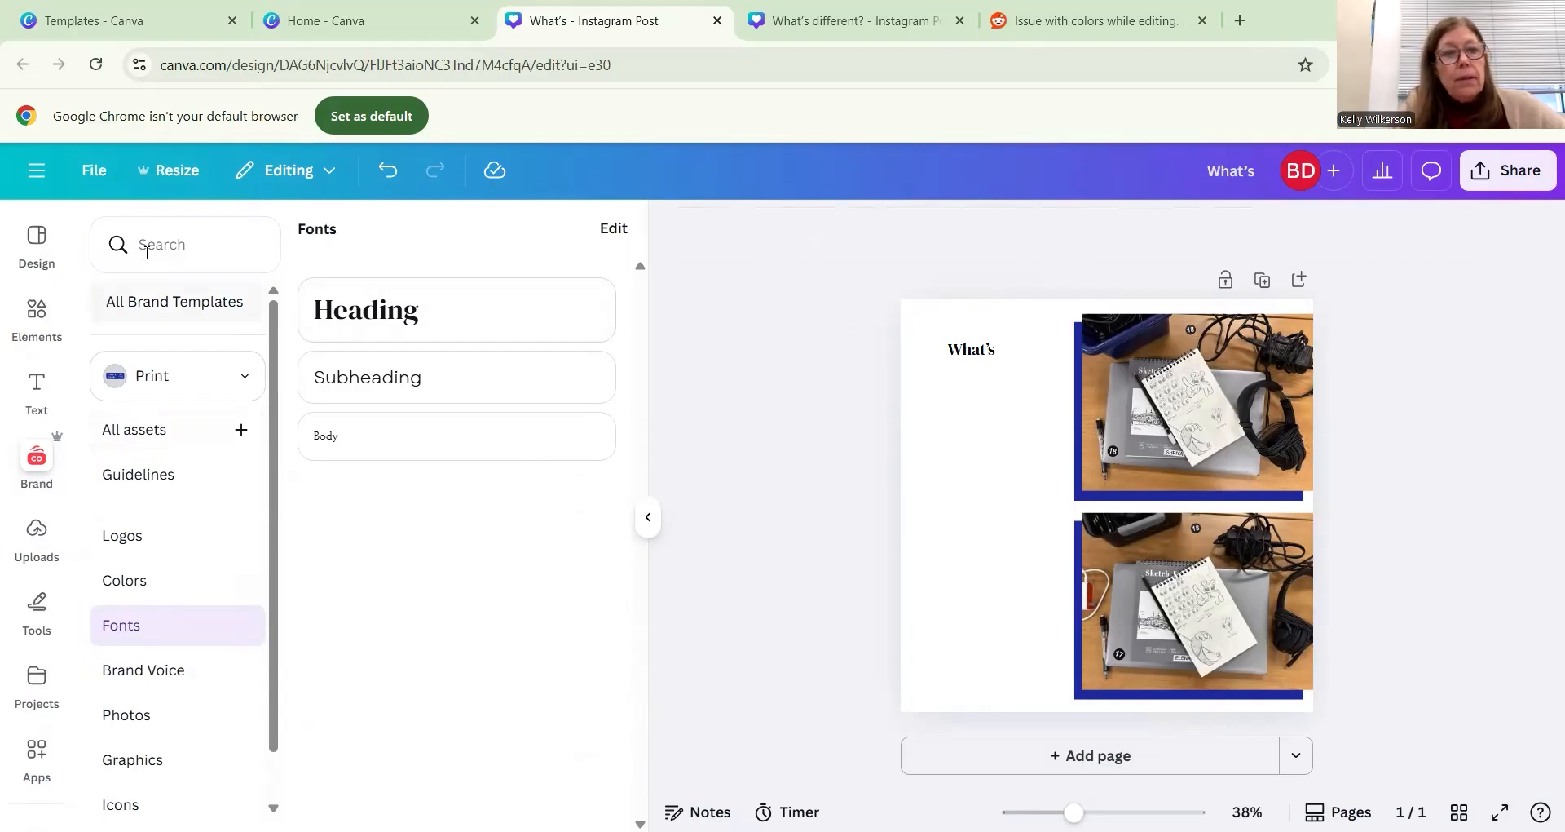
- Add a plain paragraph text box and place it just below the "What's" heading
left_click(35, 390)
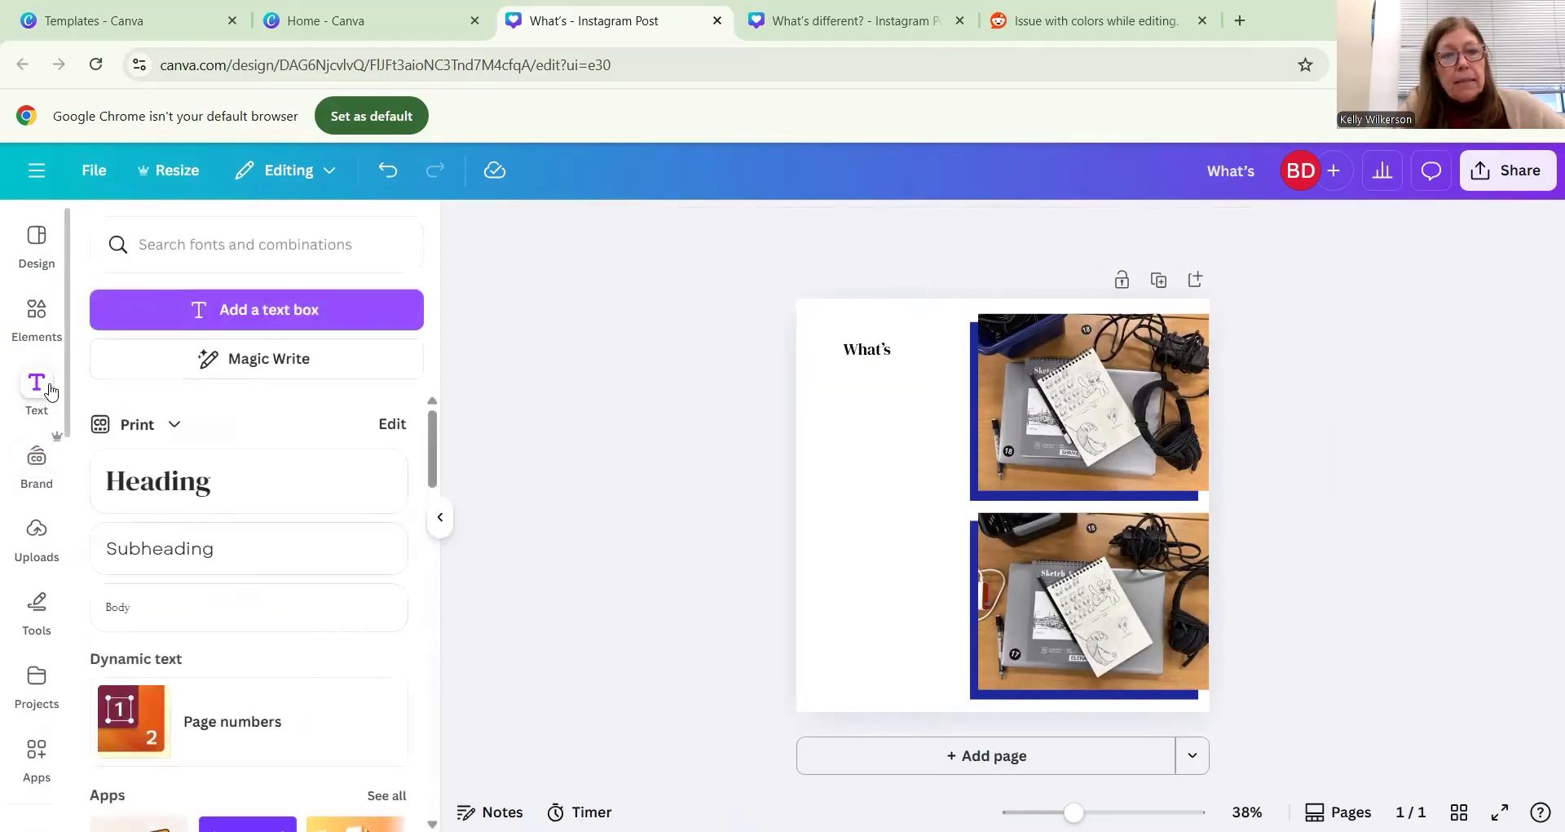
left_click(289, 310)
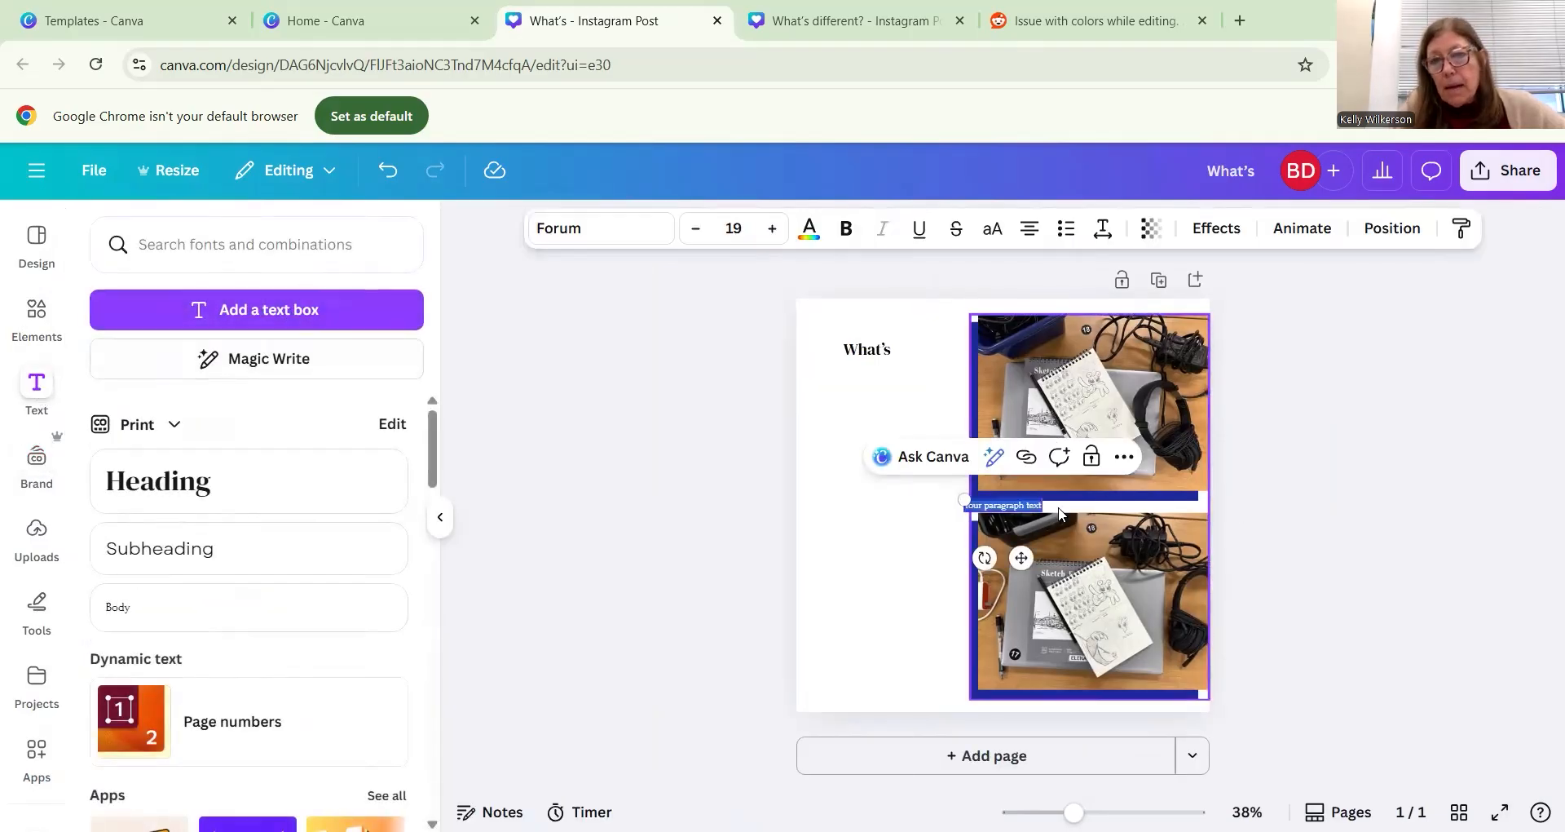
left_click_drag(1019, 561, 879, 443)
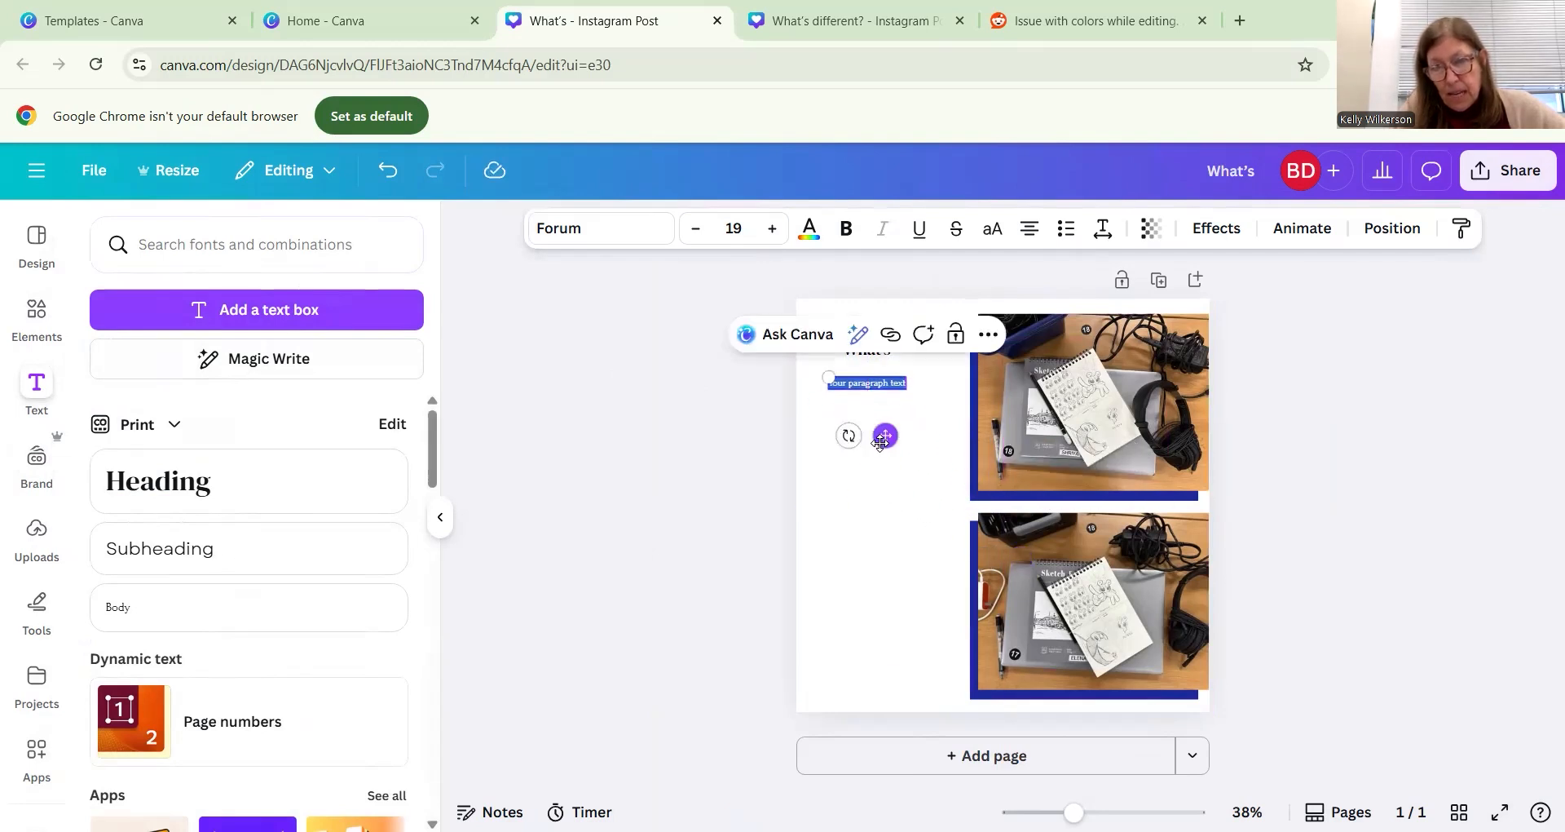
left_click(888, 554)
- Add two Heading text boxes in the Print brand style, one just below the paragraph text and one farther down beside the photos
left_click(206, 491)
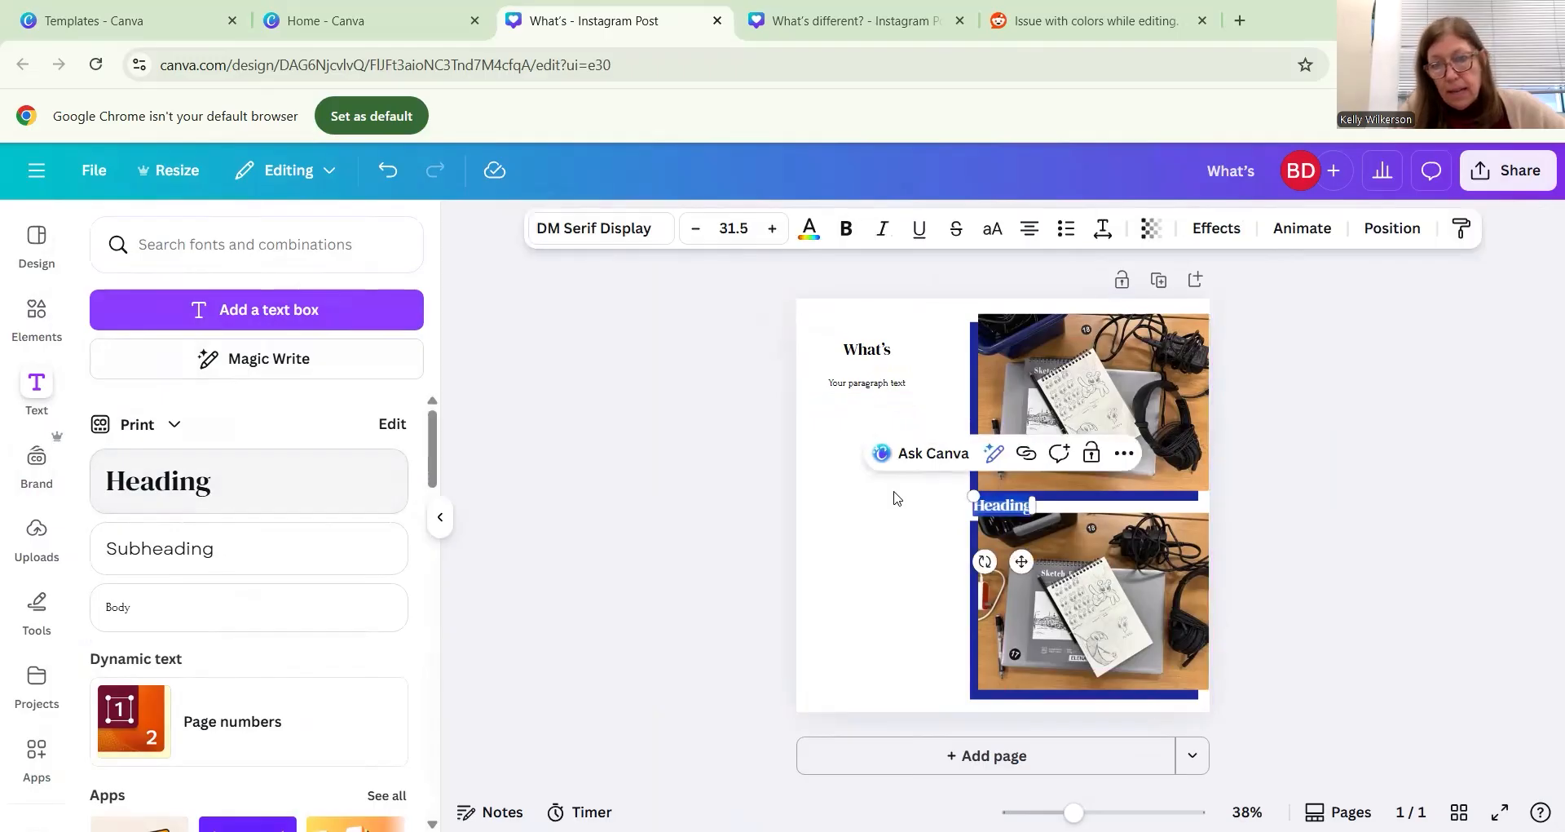
left_click_drag(1031, 562, 884, 480)
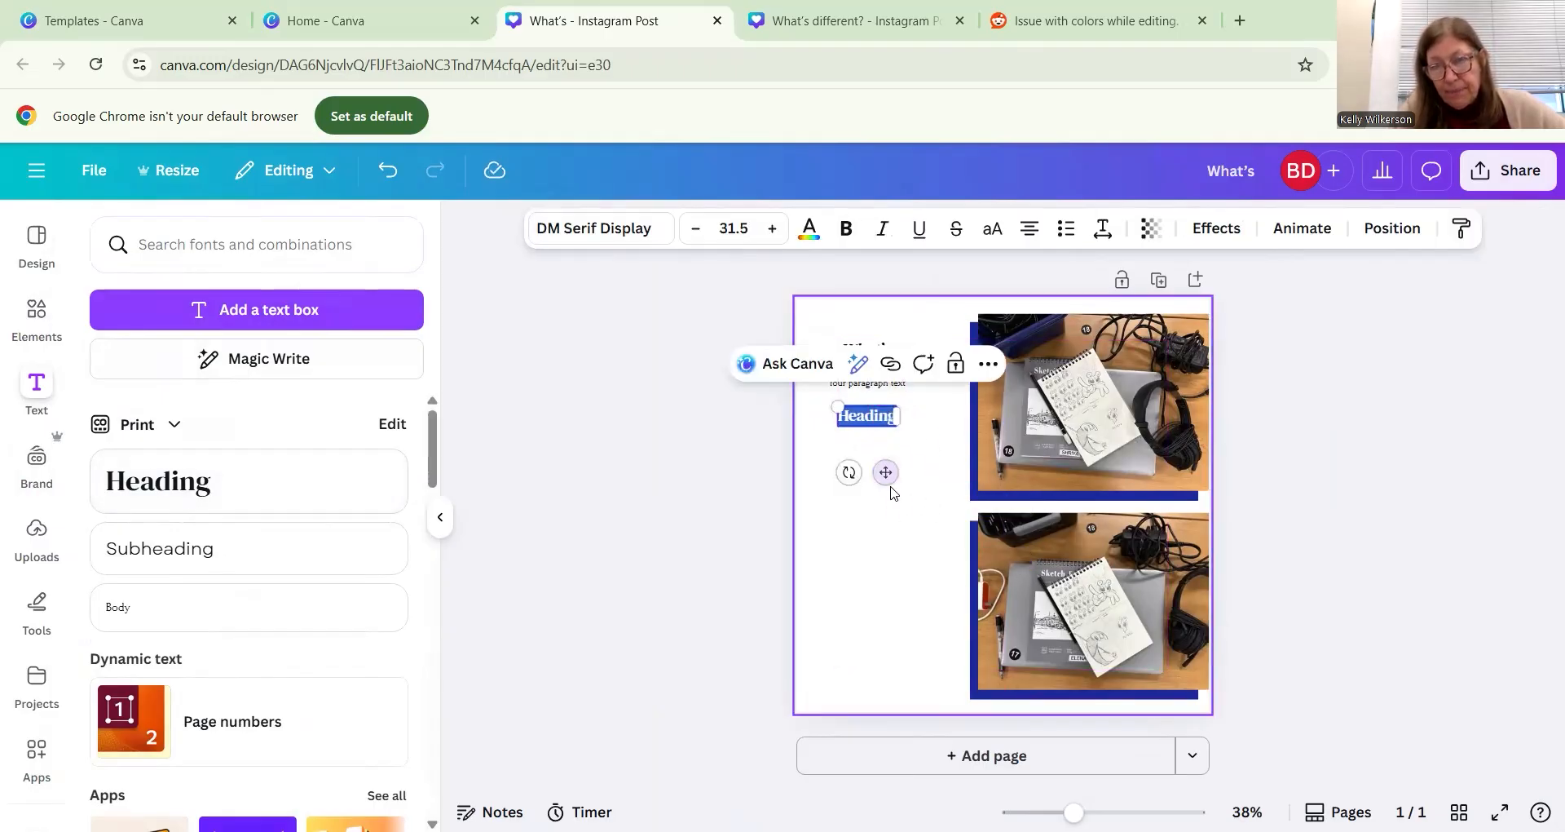
left_click(887, 597)
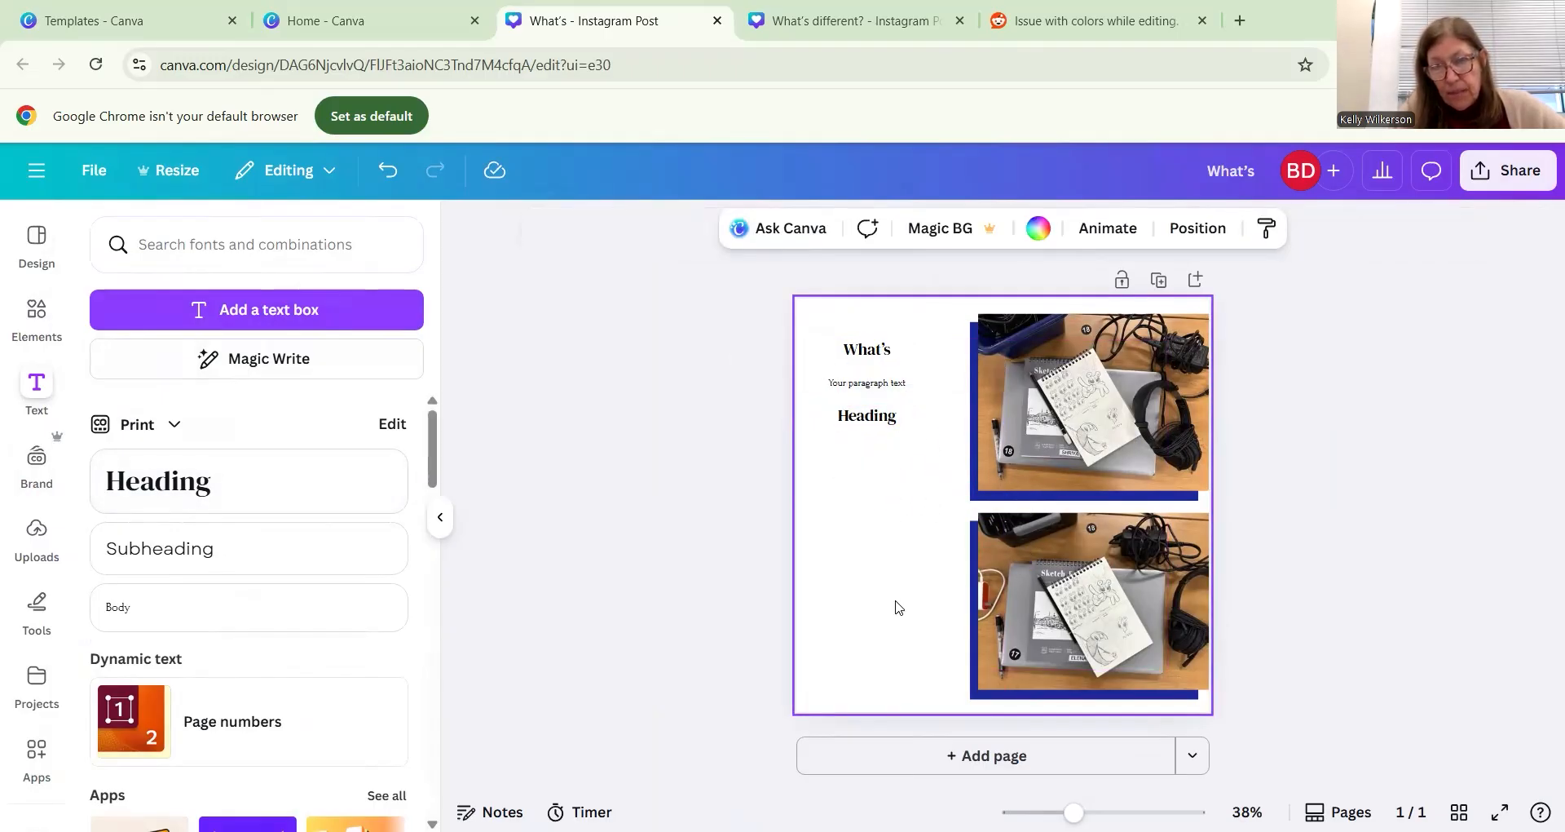
left_click(223, 495)
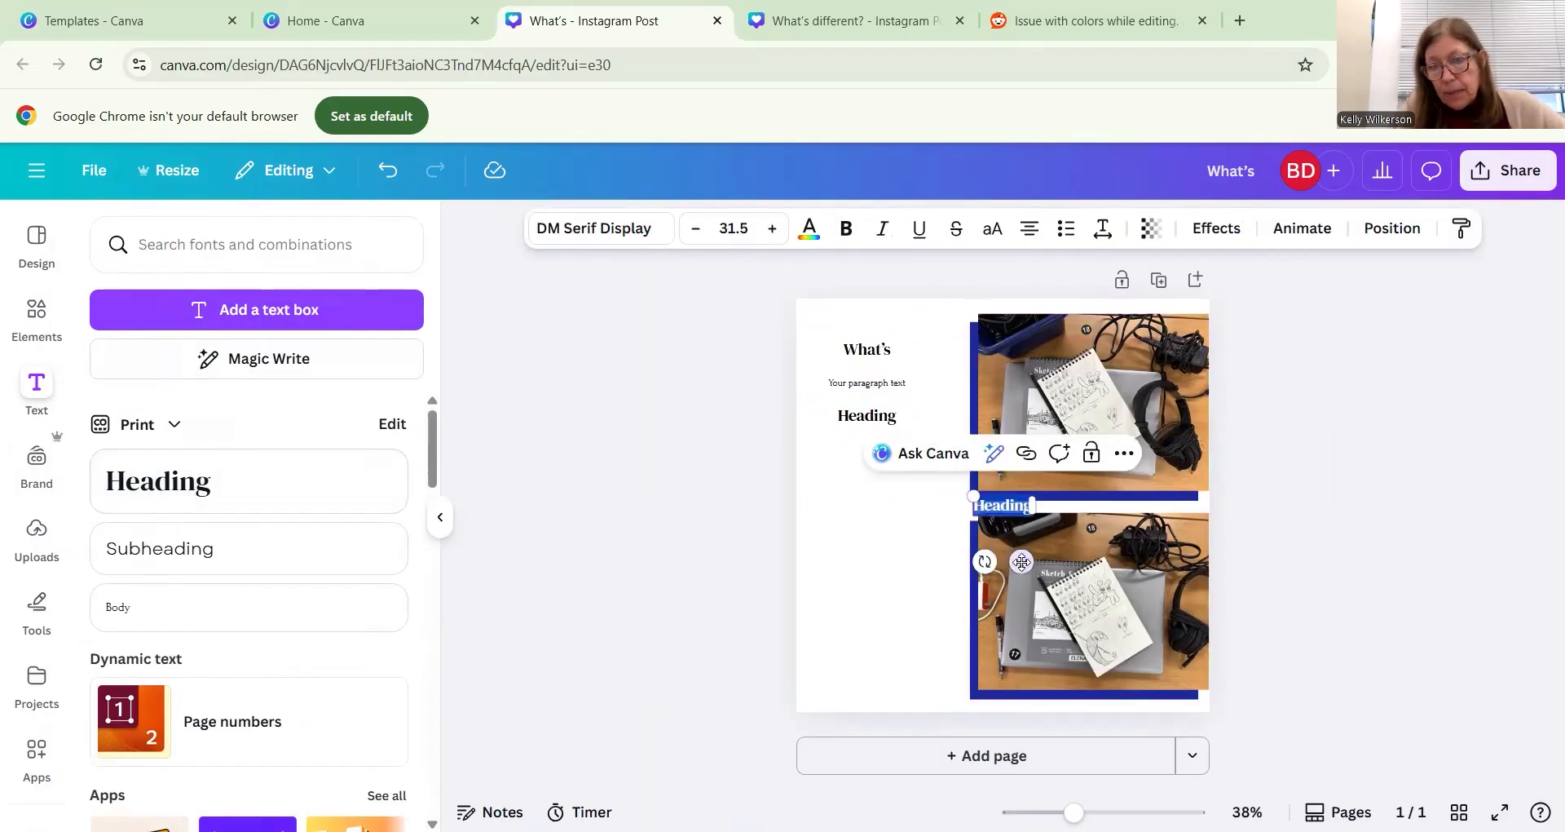
left_click_drag(1021, 561, 877, 560)
- Add another Print-style Heading directly under the paragraph text and delete the paragraph text box
double_click(880, 386)
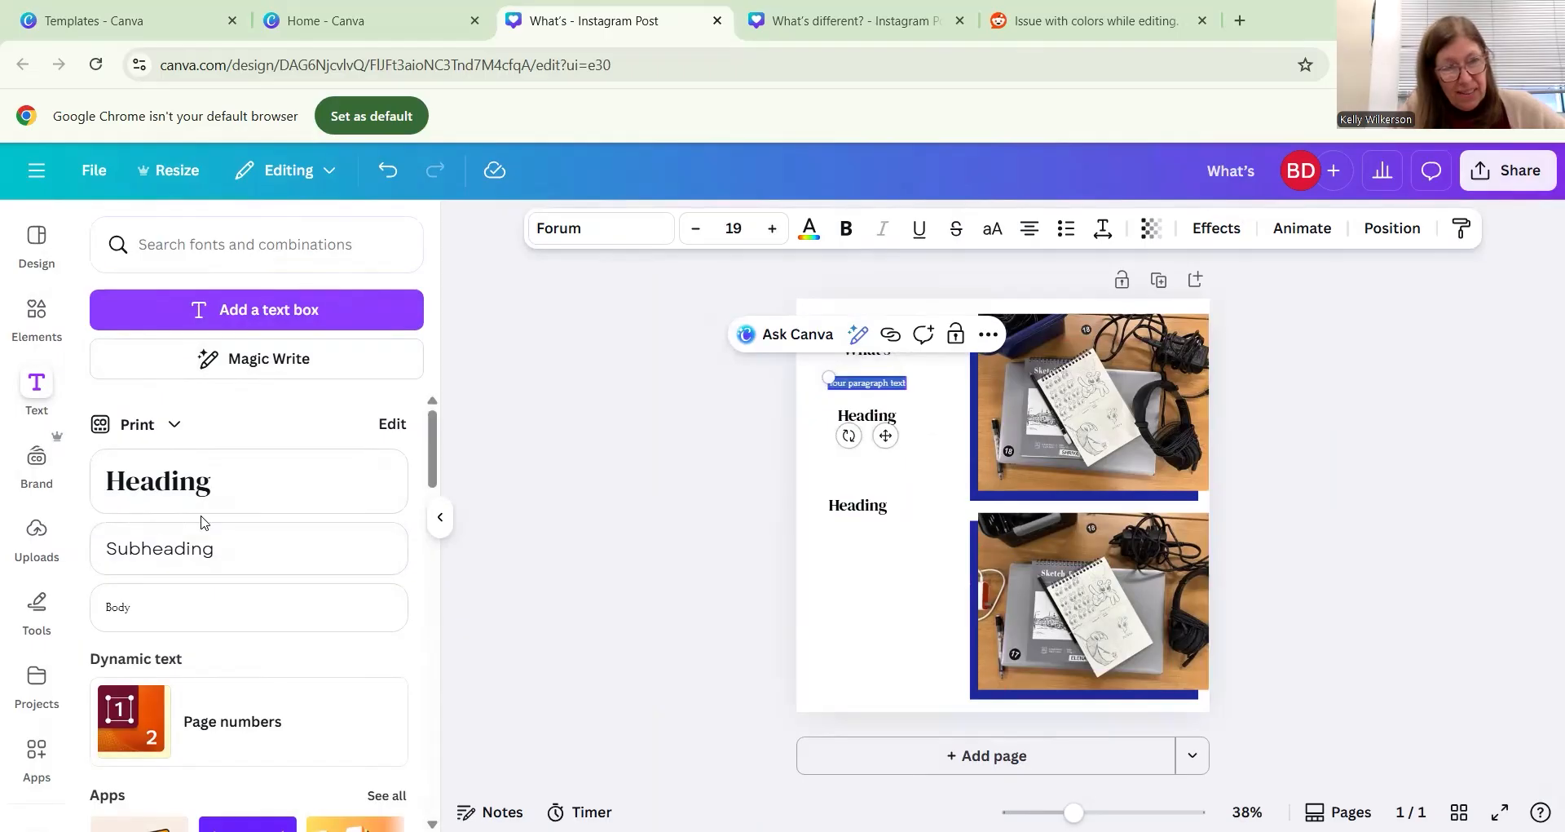
left_click(231, 482)
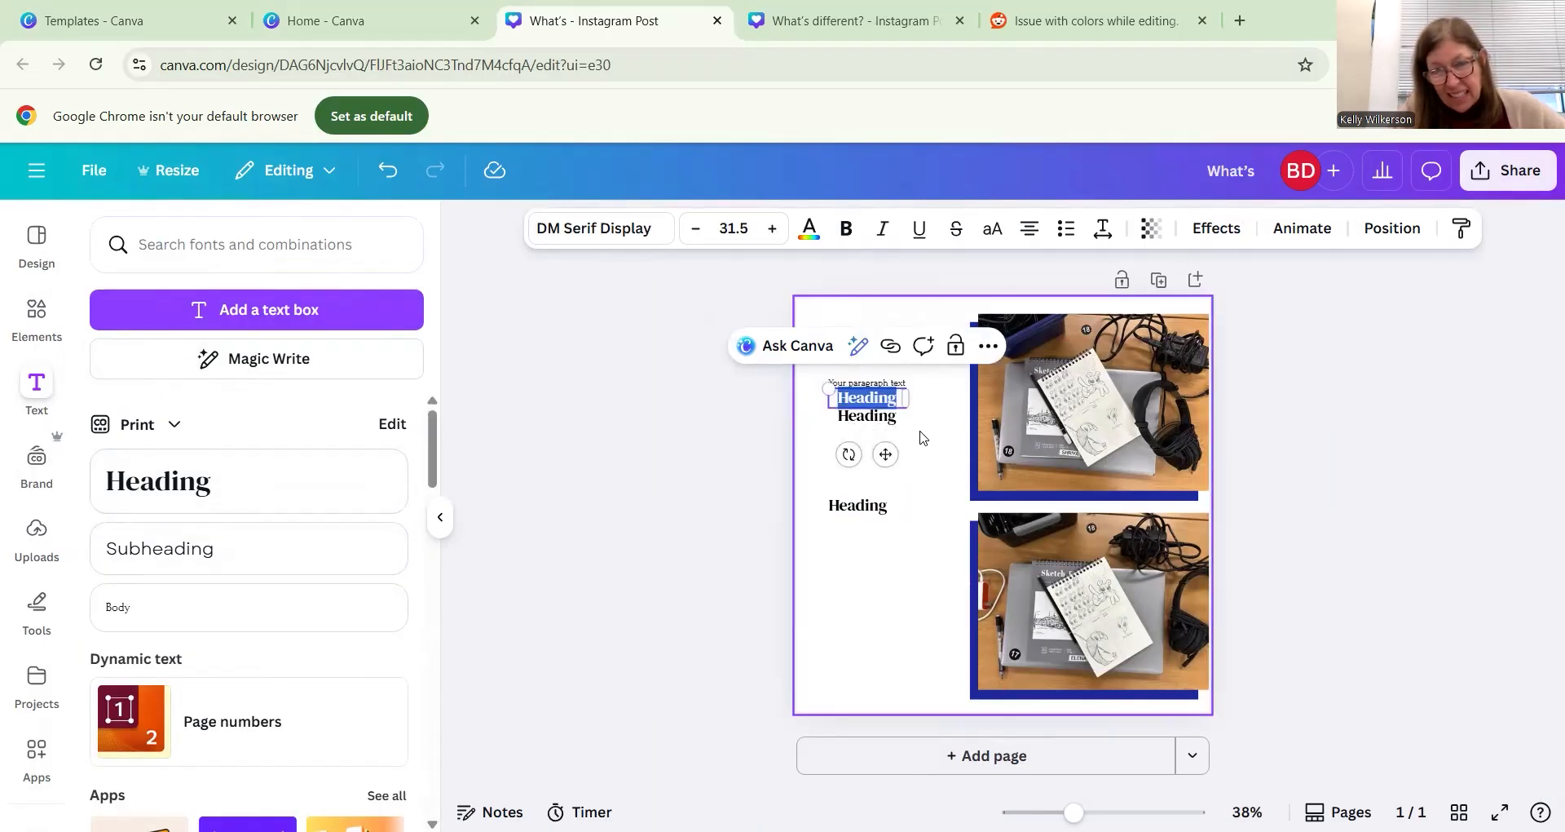
left_click(921, 436)
left_click(890, 384)
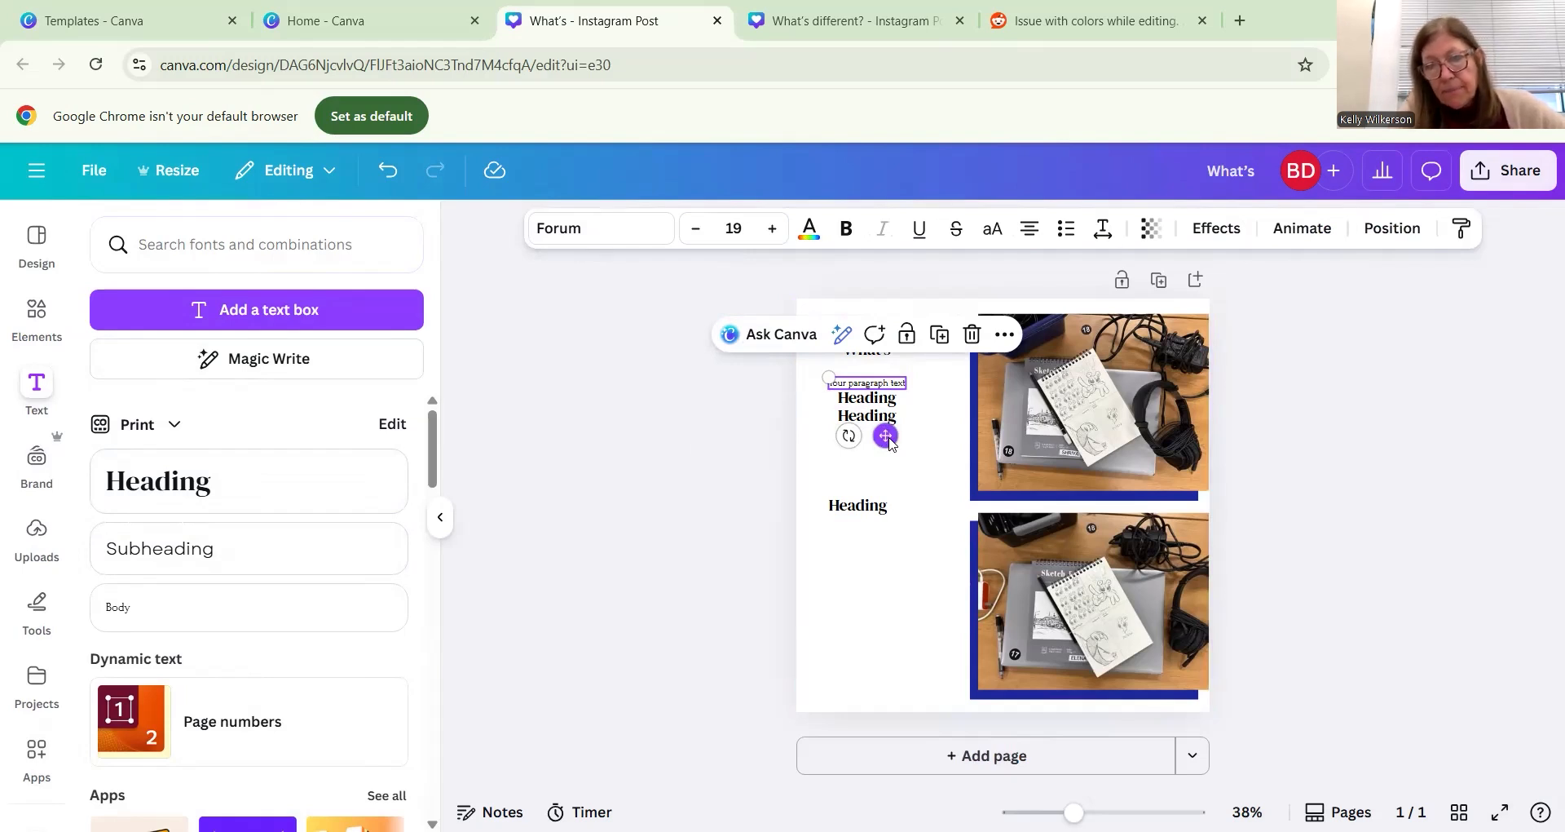
left_click(972, 334)
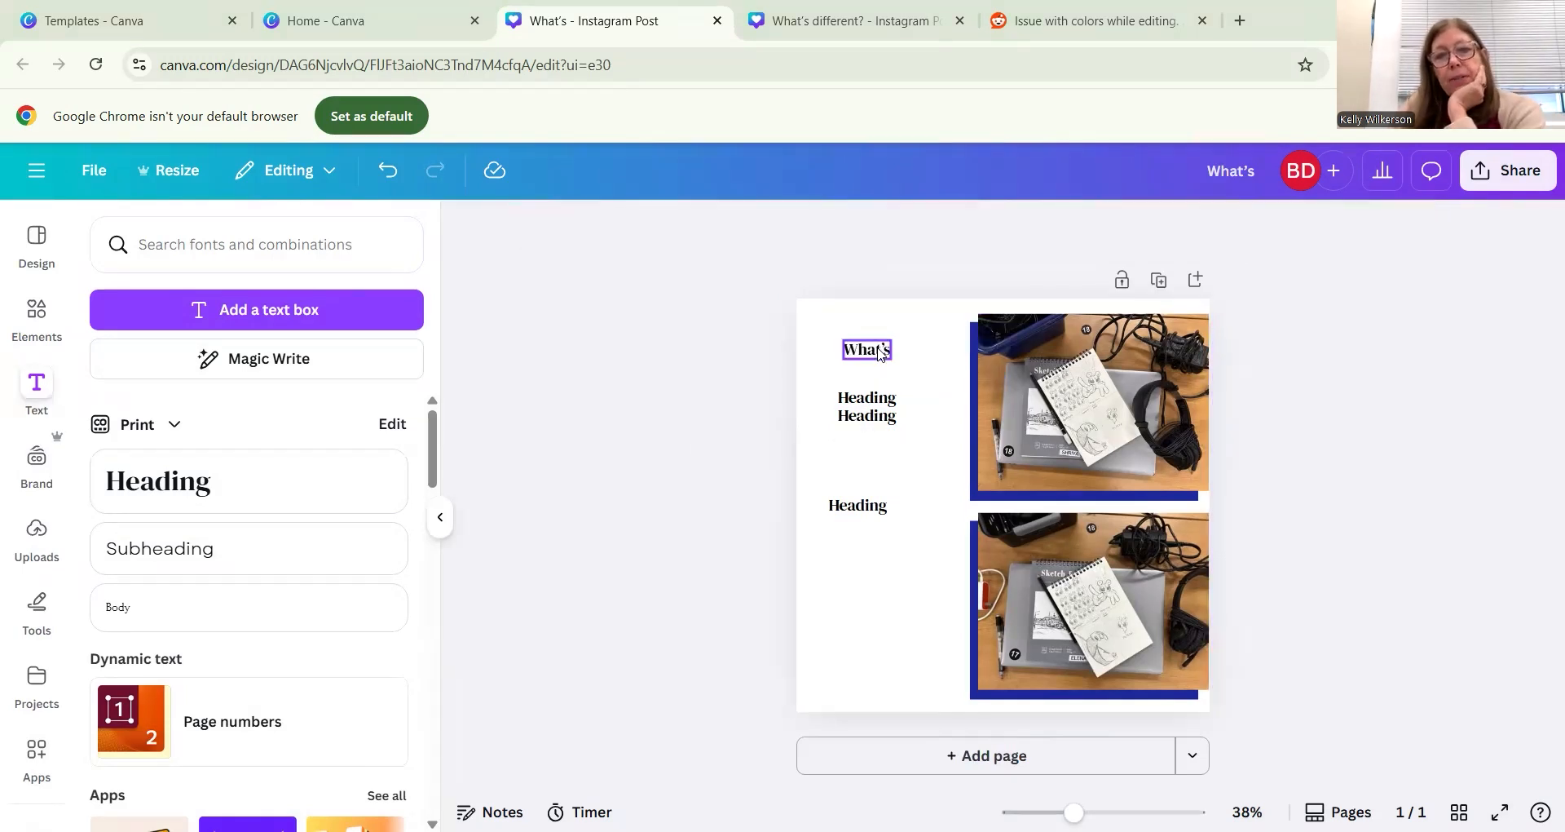
- Replace the first placeholder heading below "What's" with "DIFFERENT" and widen its text box to about 361
double_click(891, 398)
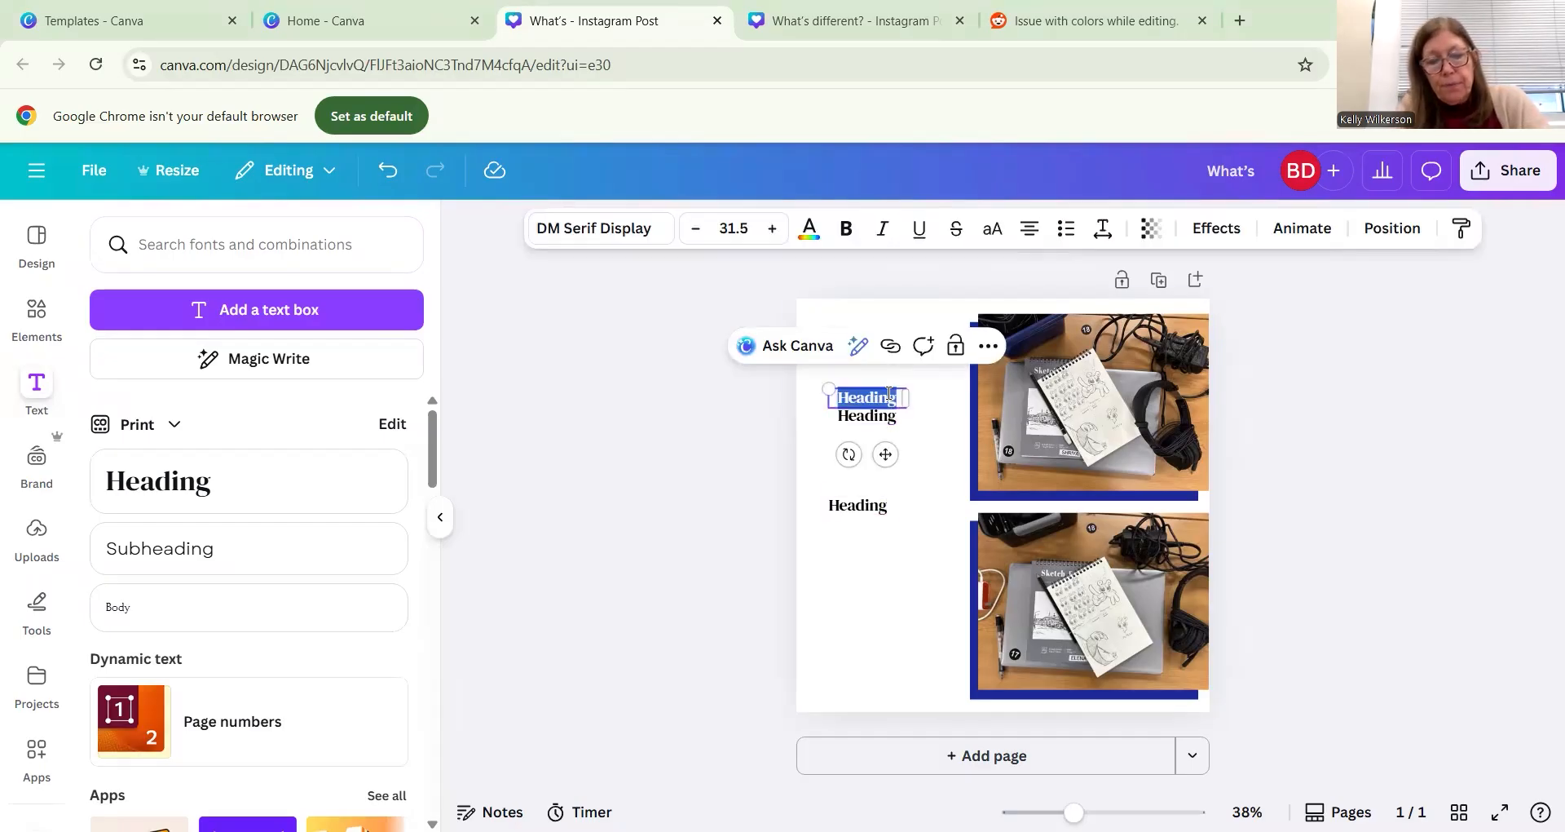
type("DIFFEREN")
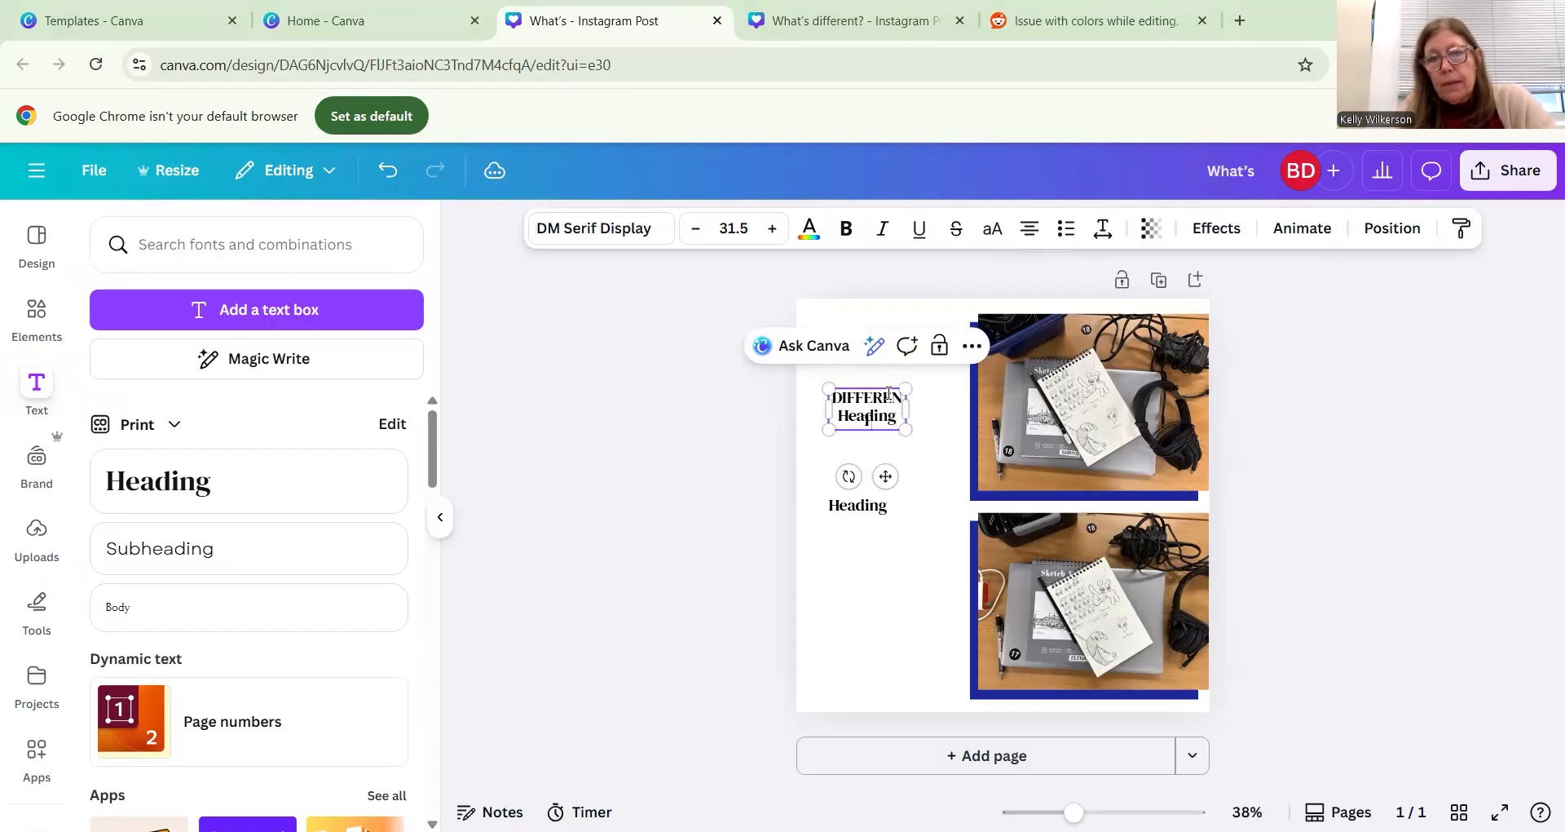
type("T")
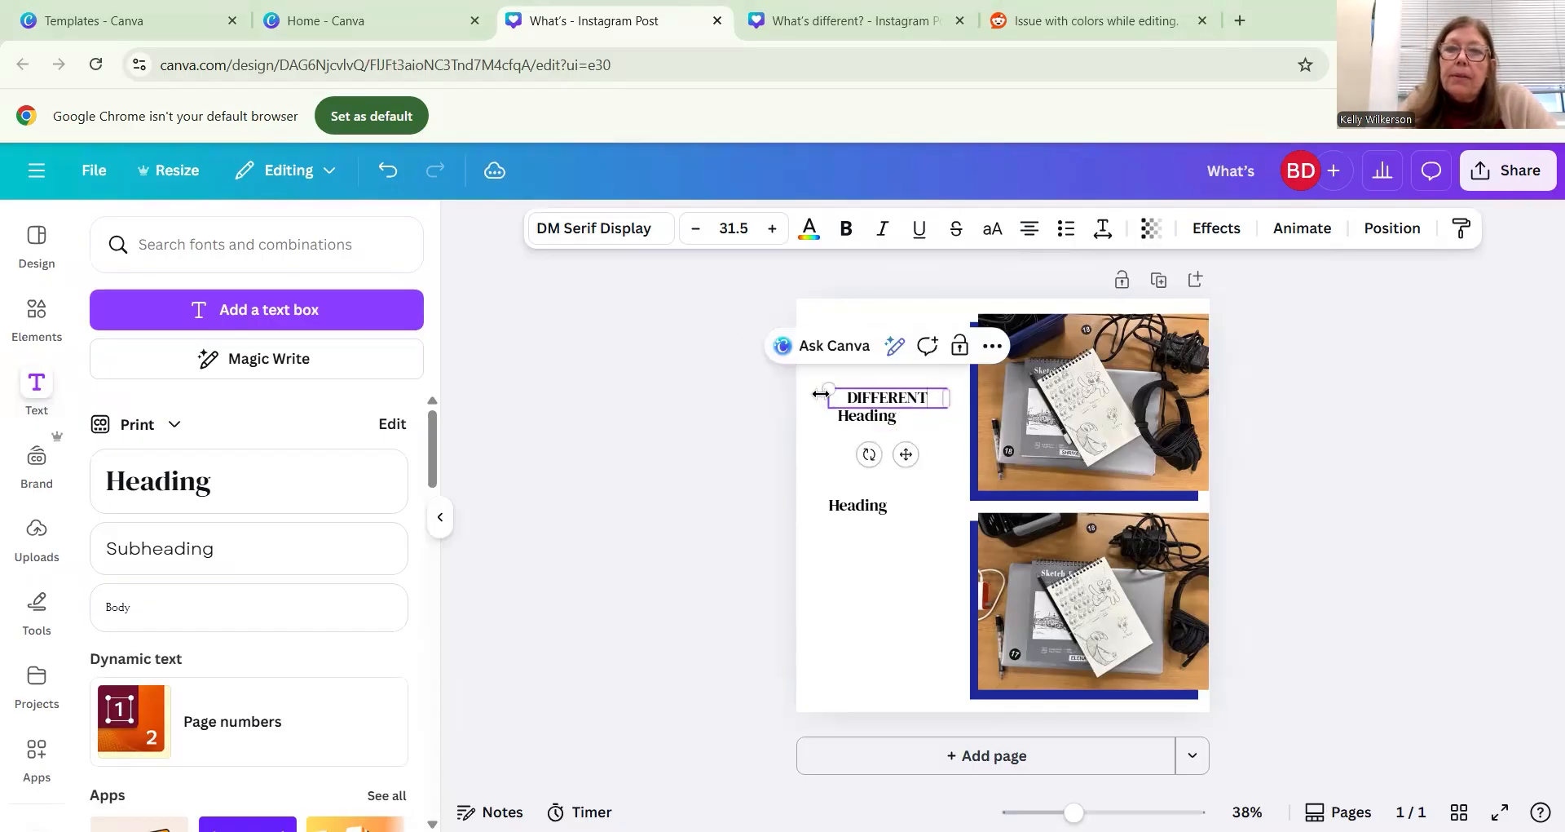
left_click_drag(826, 399, 810, 406)
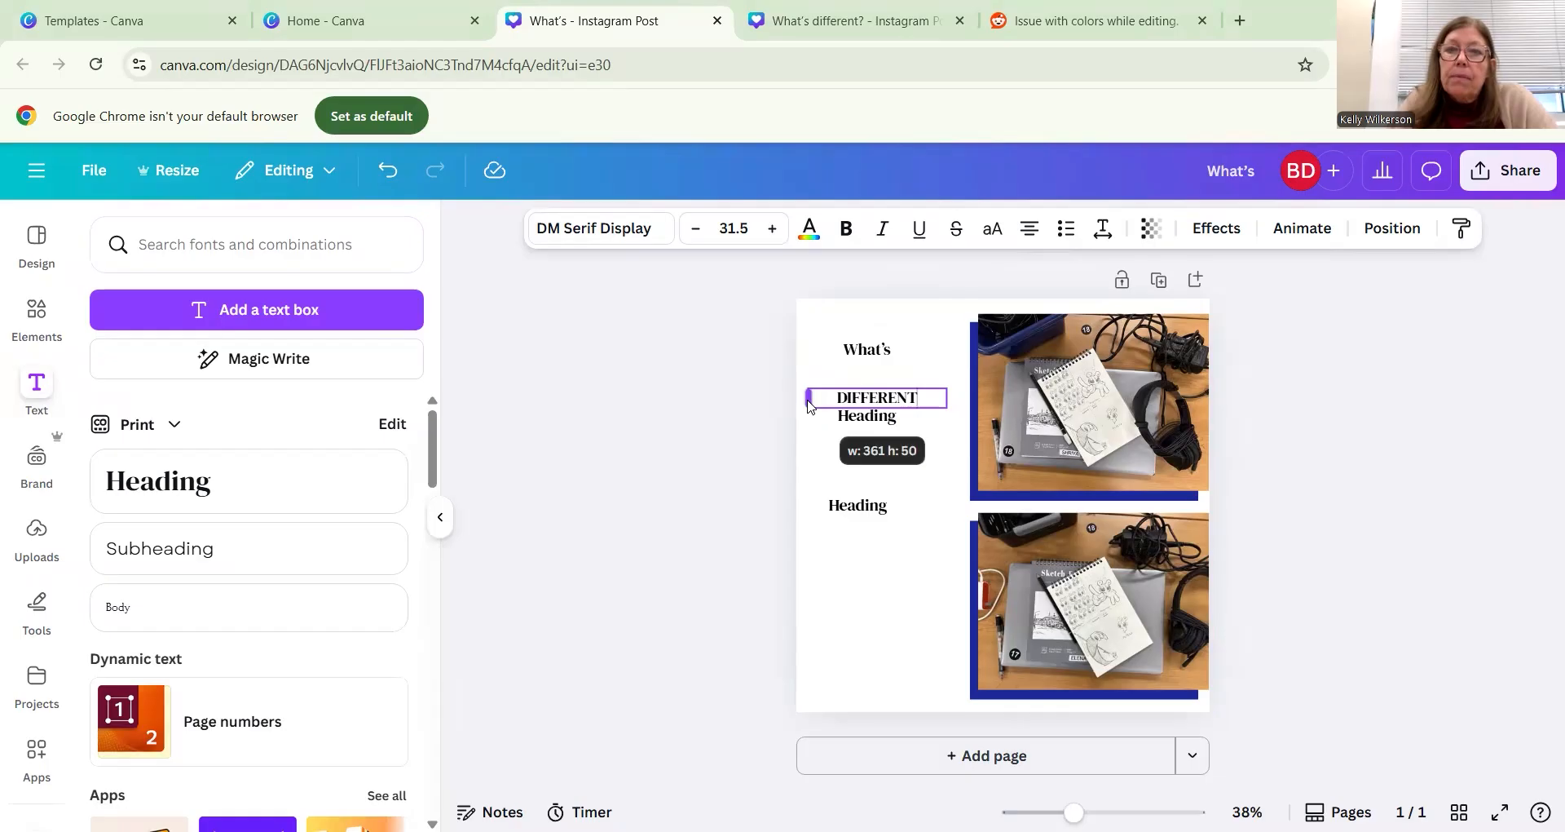
- Replace the placeholder heading directly under "DIFFERENT" with a "?"
double_click(883, 416)
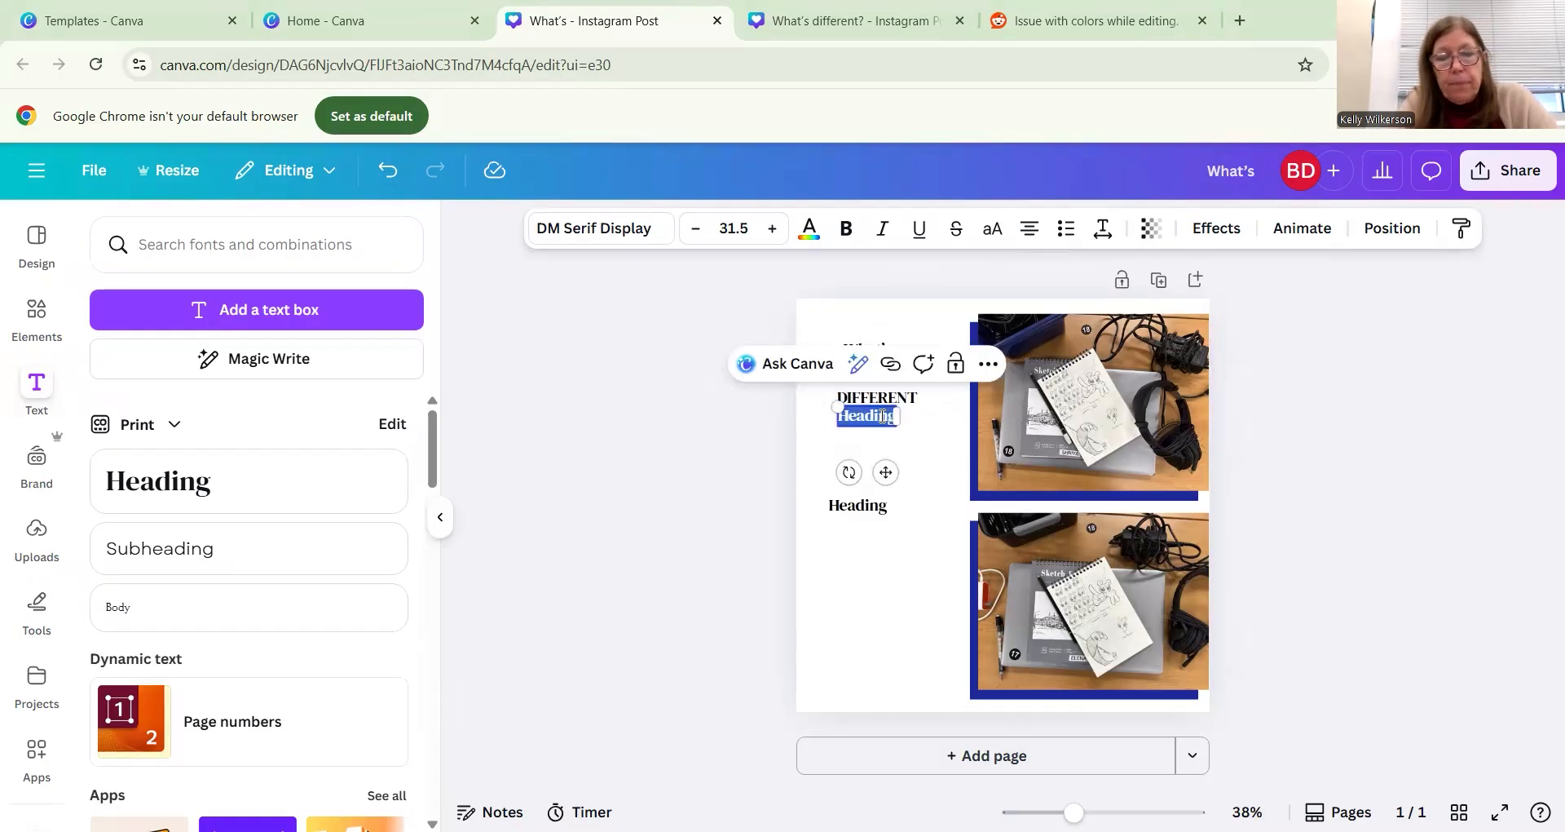
key("BackSpace")
type("?")
left_click(919, 318)
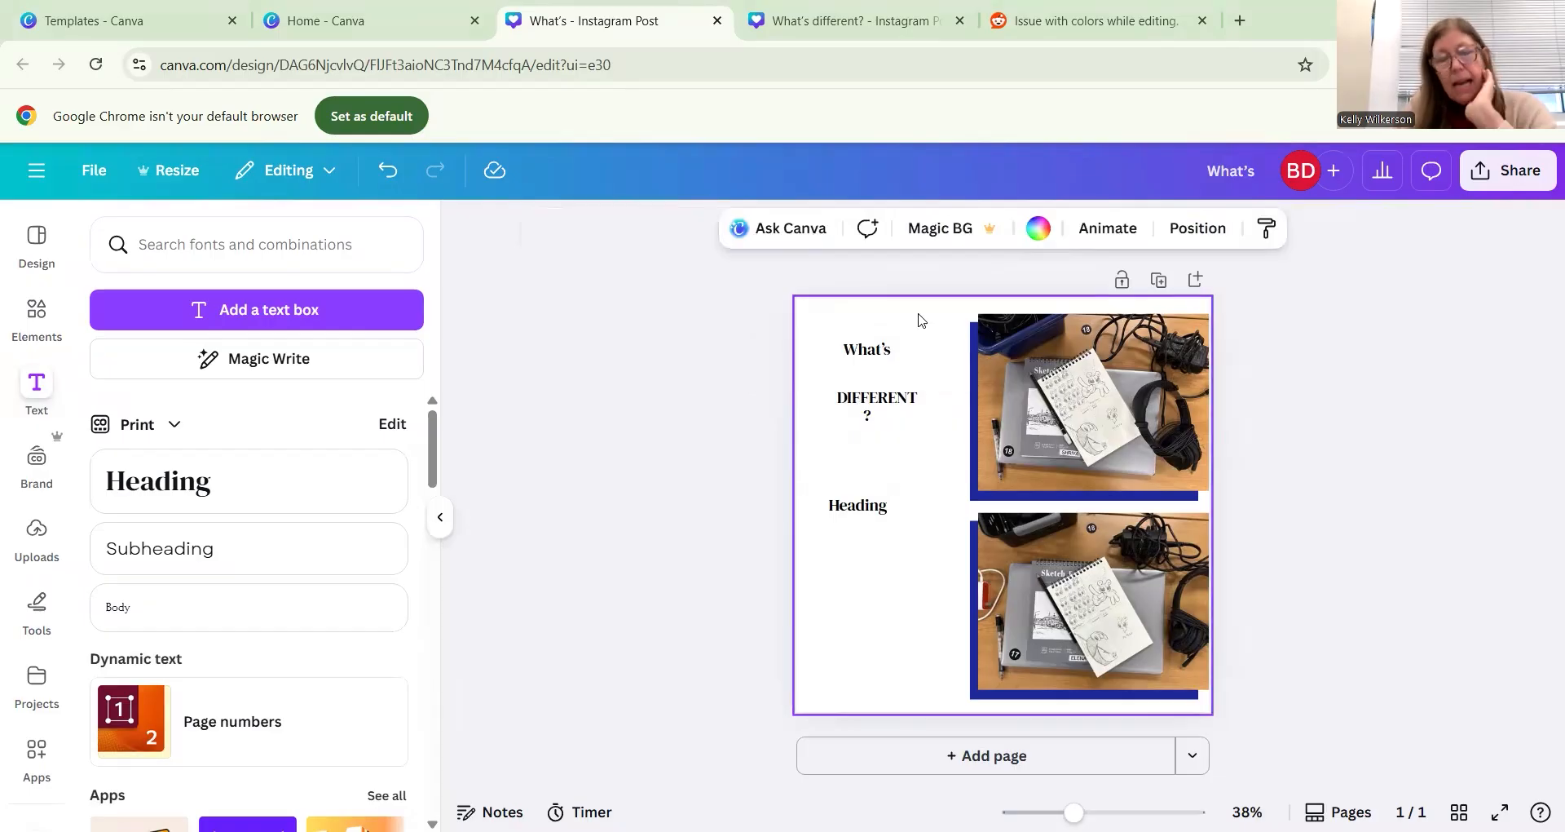
- Replace the lowest placeholder heading with "Find SIX differences between the top photo and the bottom photo."
double_click(882, 504)
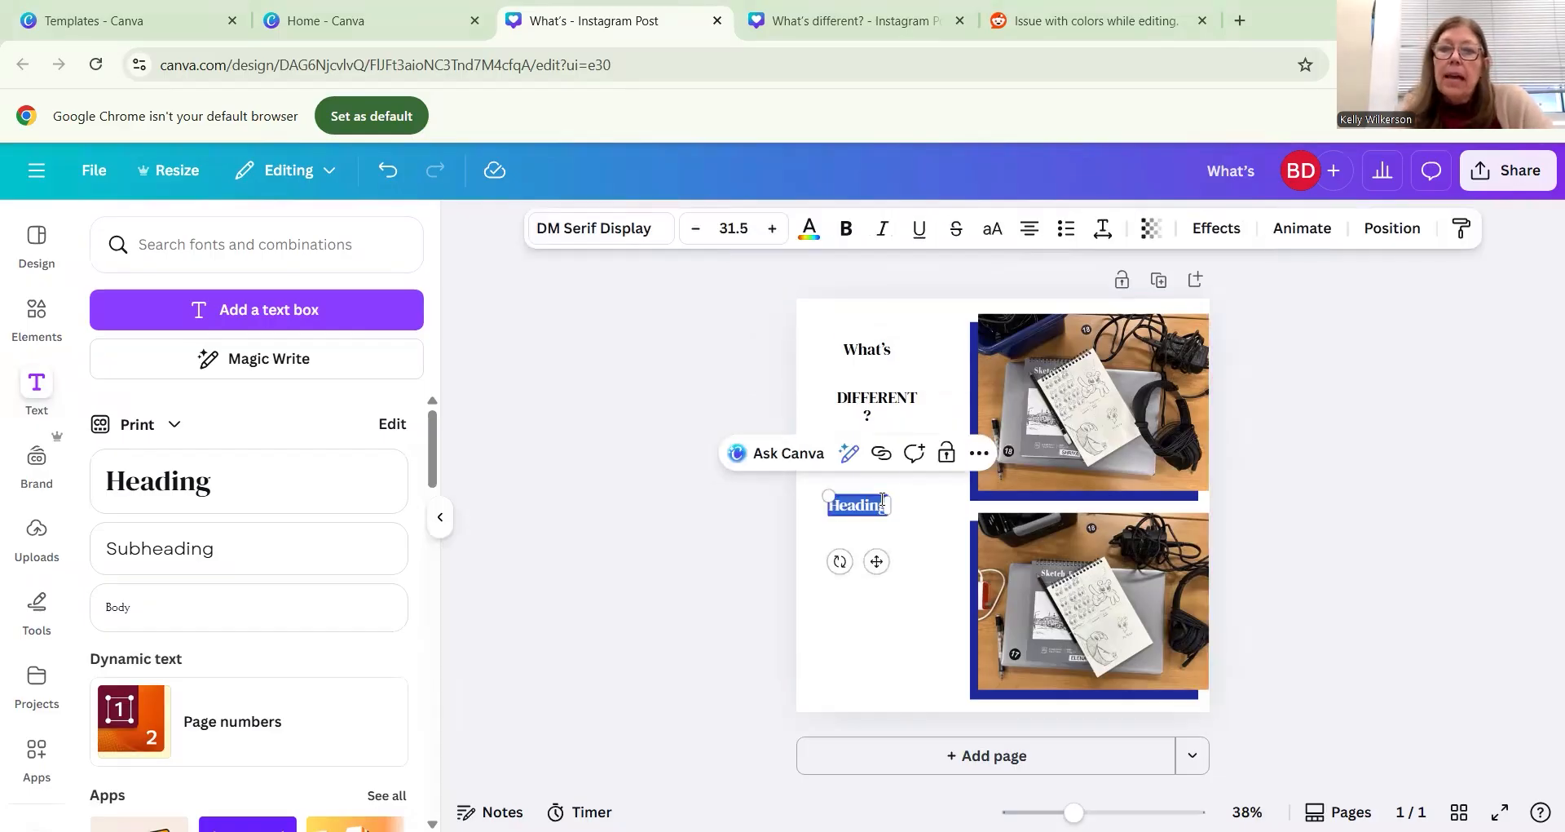
type("IN T")
key("BackSpace")
key("BackSpace")
key("BackSpace")
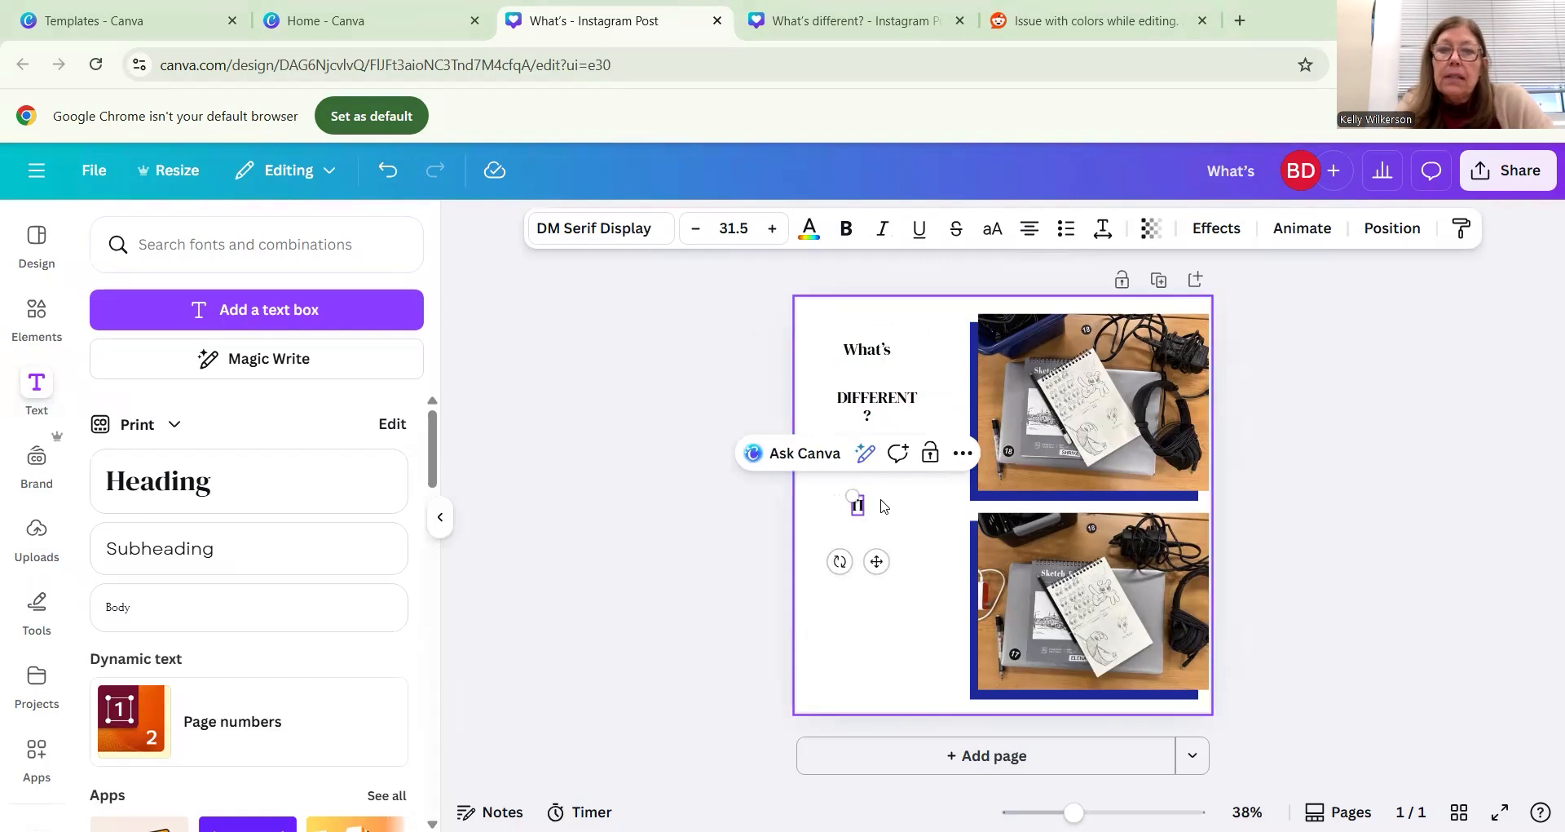
key("BackSpace")
type("f")
key("BackSpace")
type("Find SIX differe")
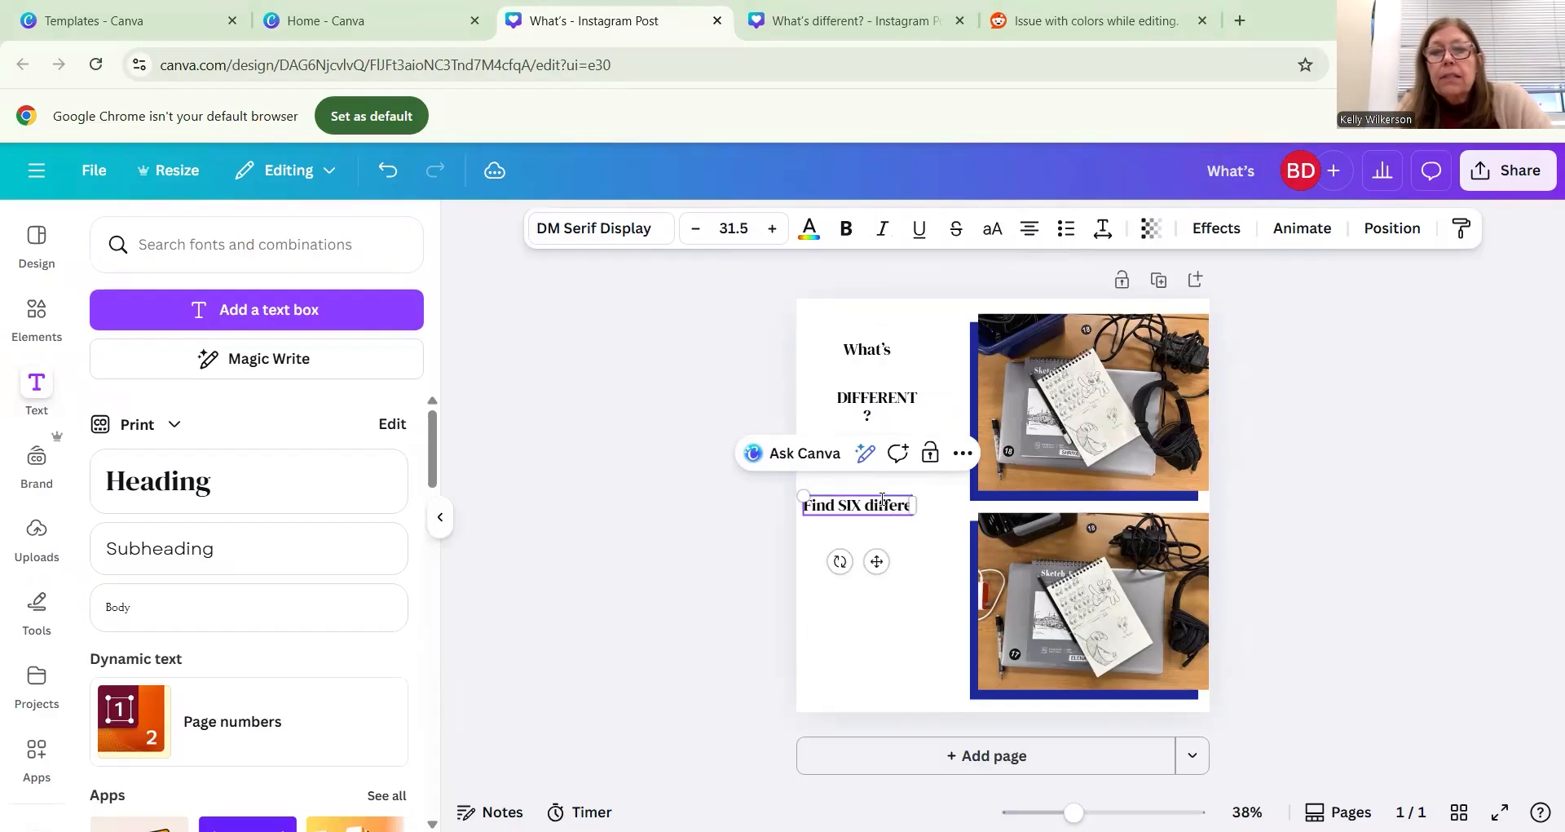
type("ntces bet")
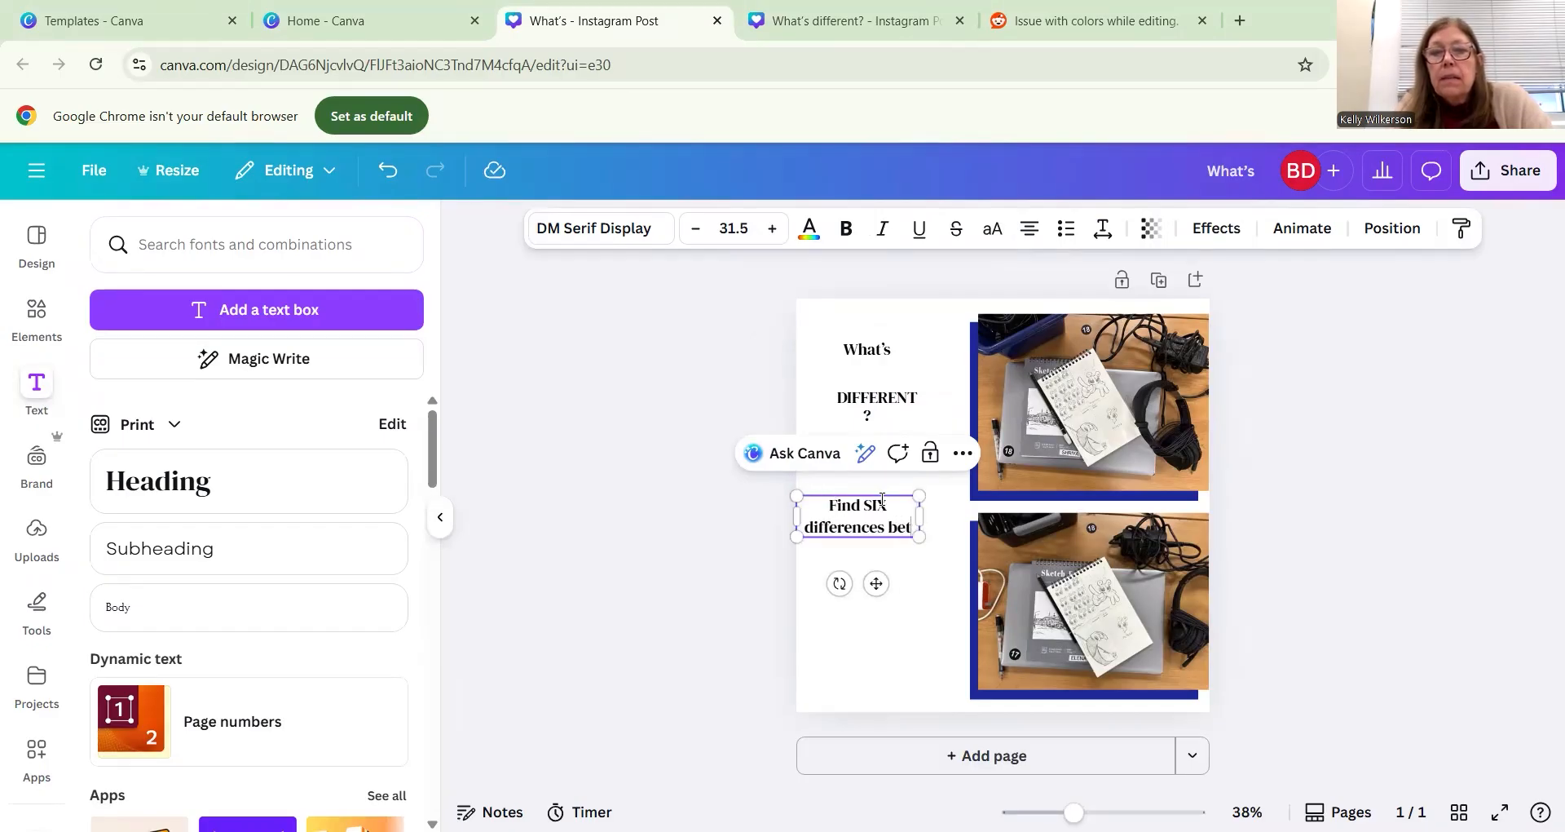
type("ween the top p")
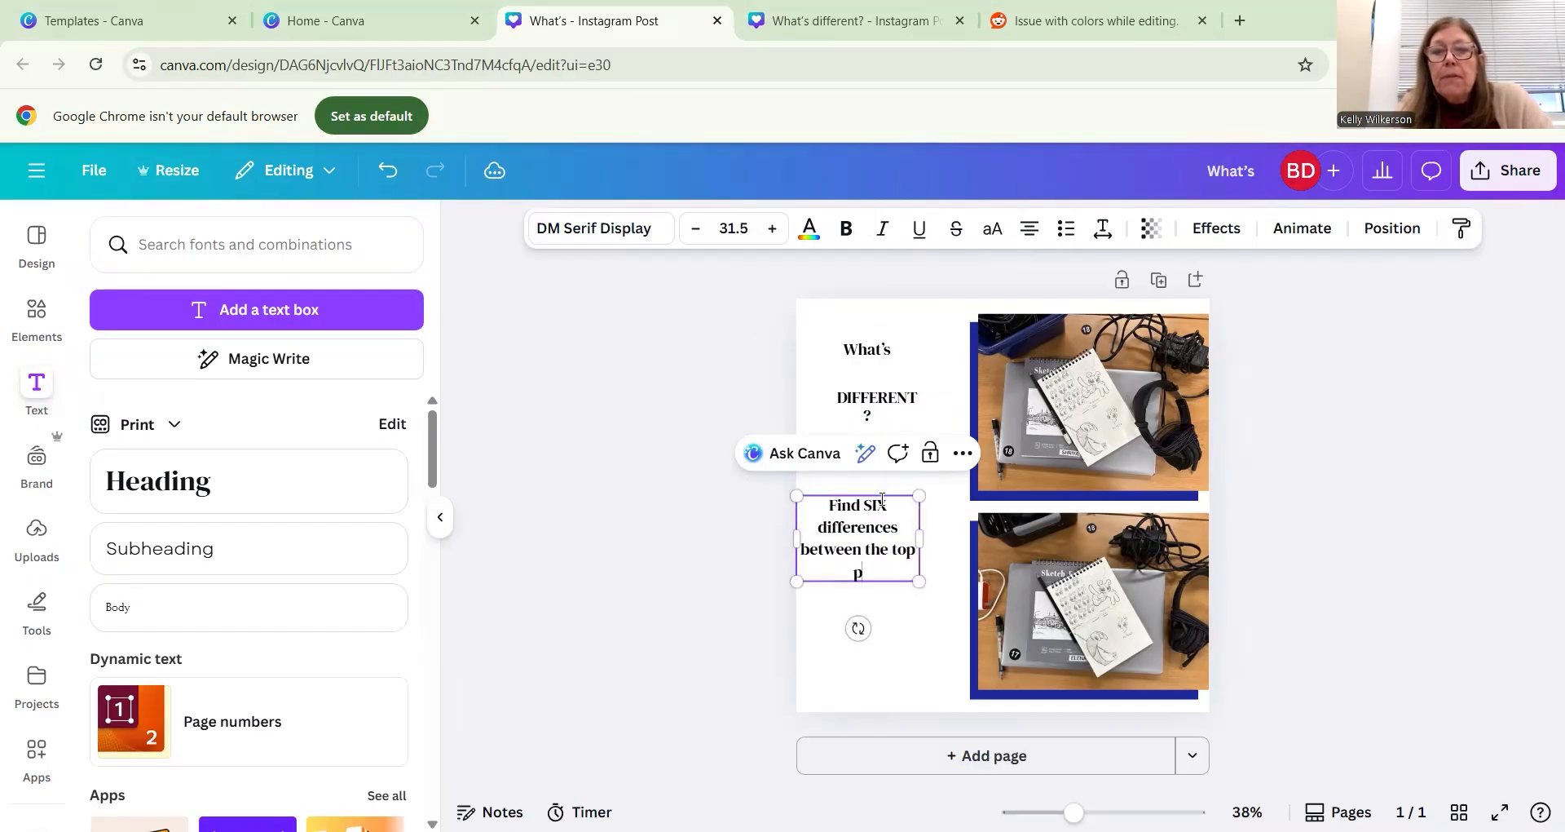
type("hoto and the bot")
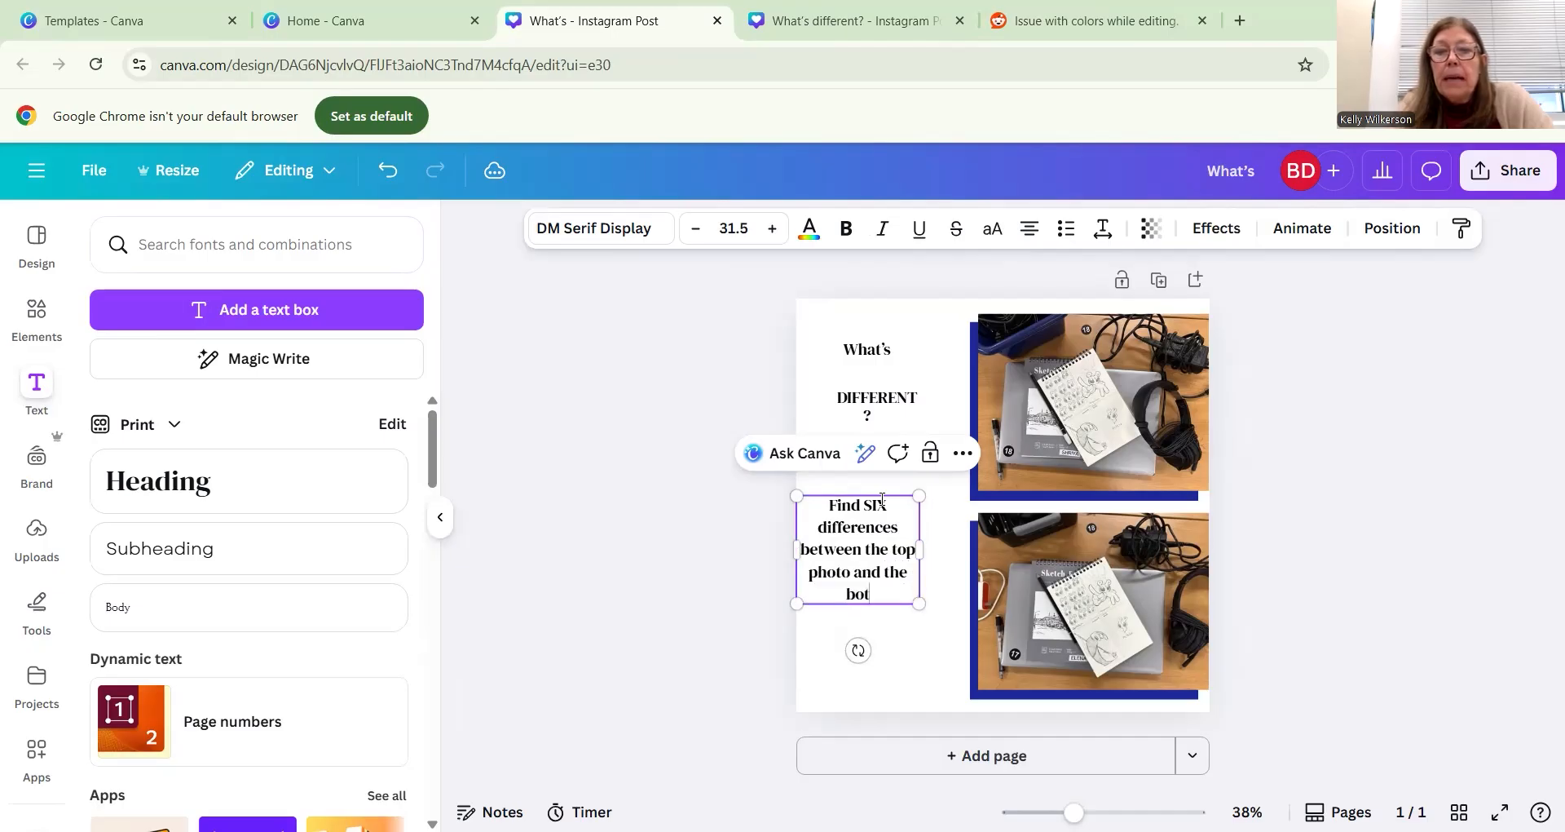
type("tom photo.")
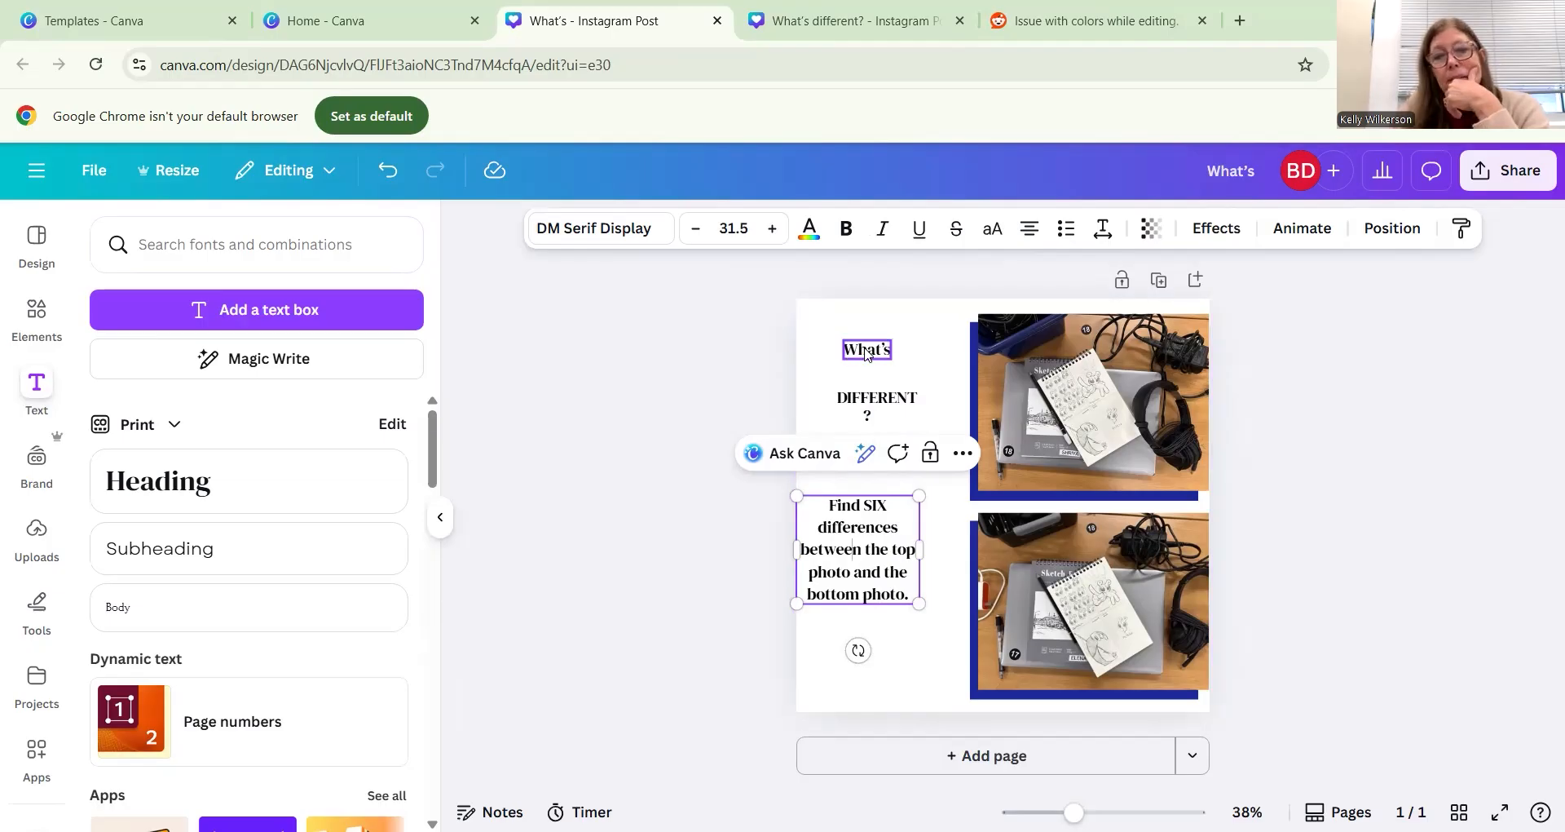
left_click(845, 331)
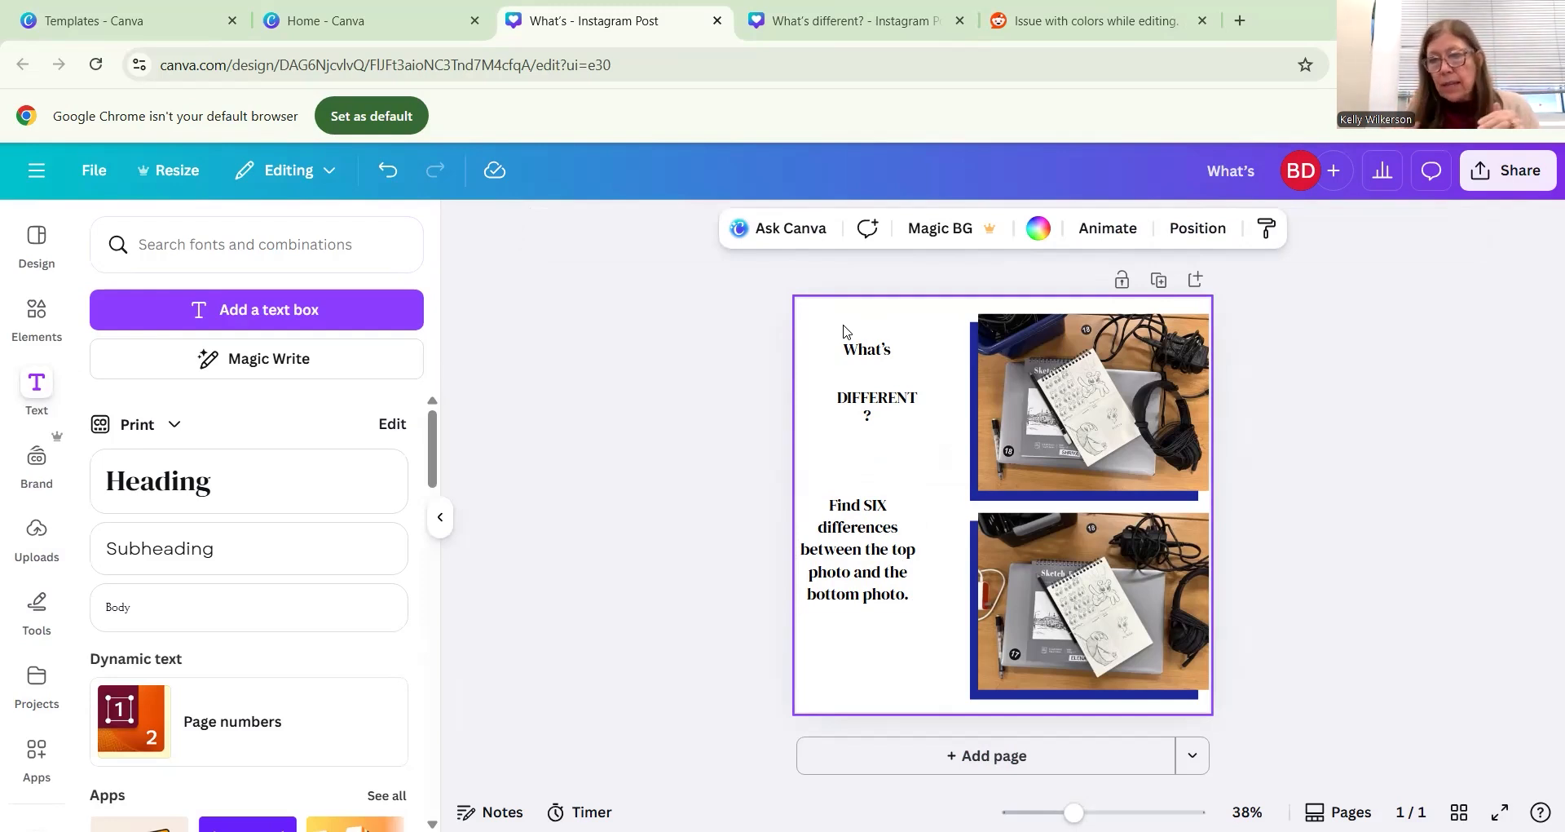
- Italicize the whole "Find SIX differences" instruction text
left_click(842, 548)
double_click(842, 545)
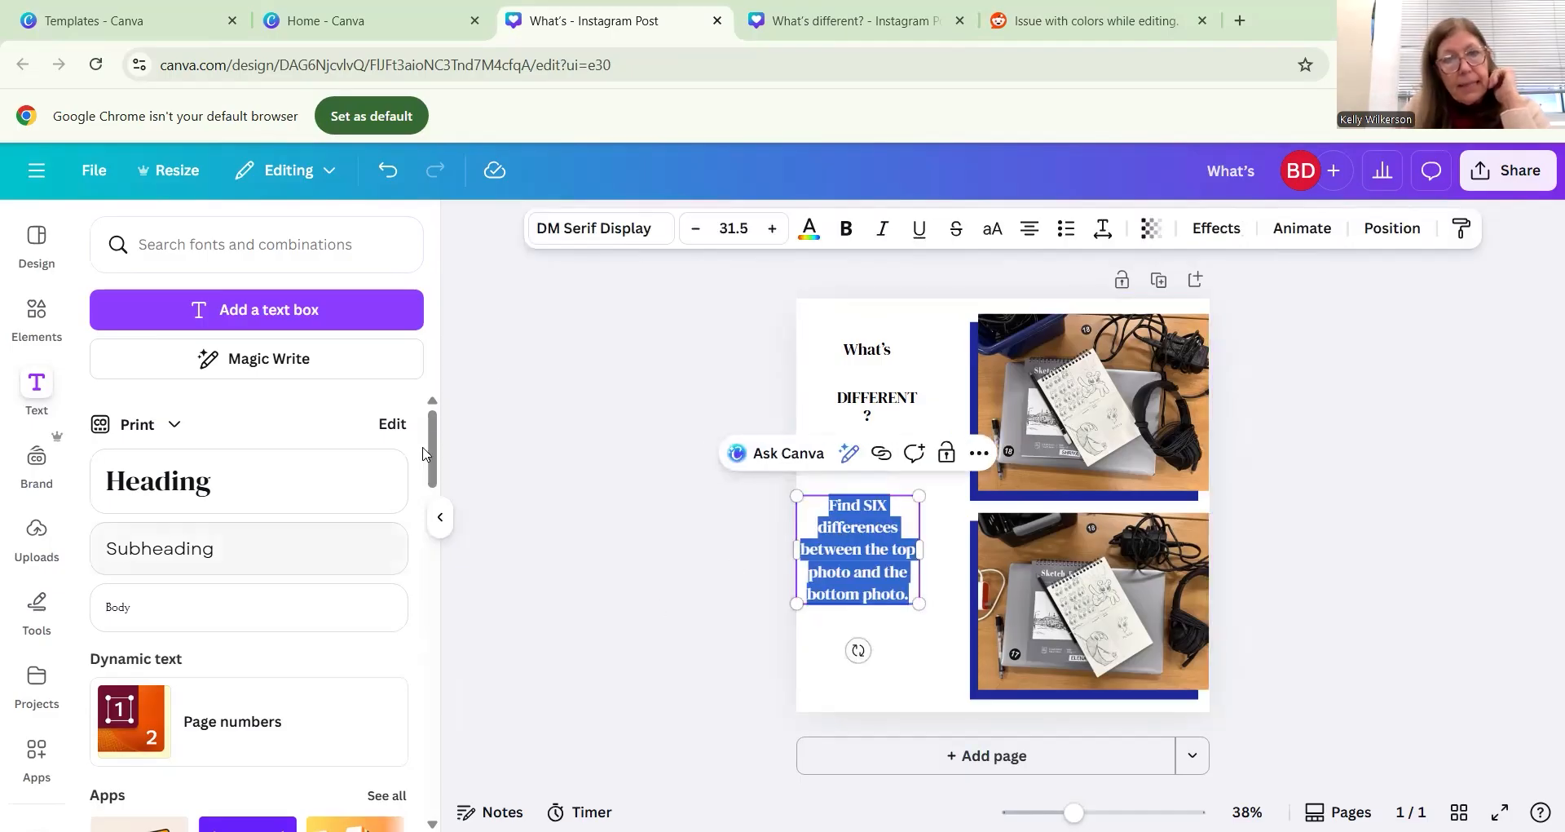
left_click(892, 234)
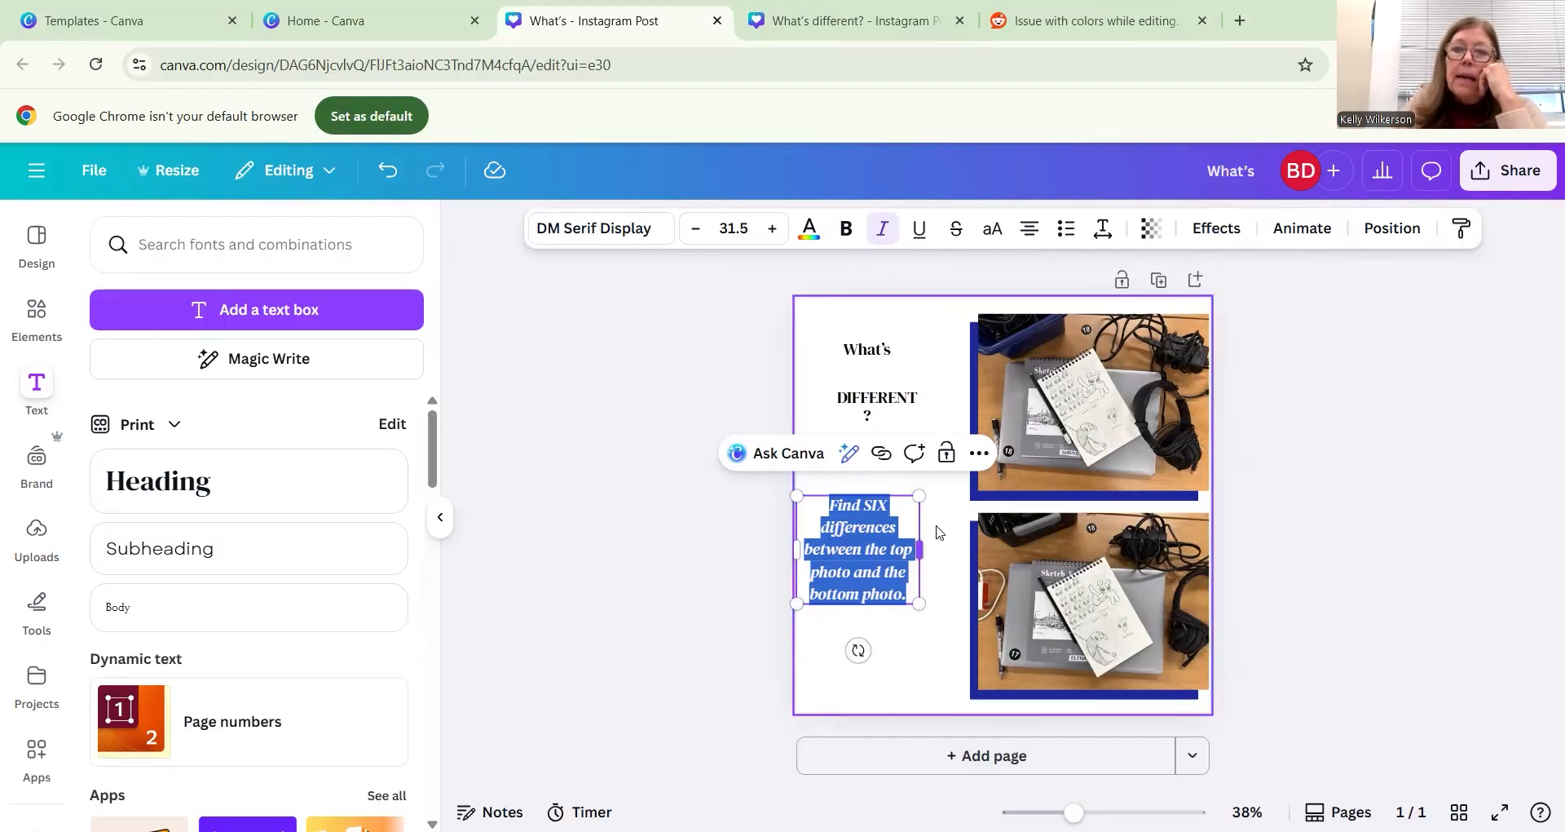
left_click(888, 568)
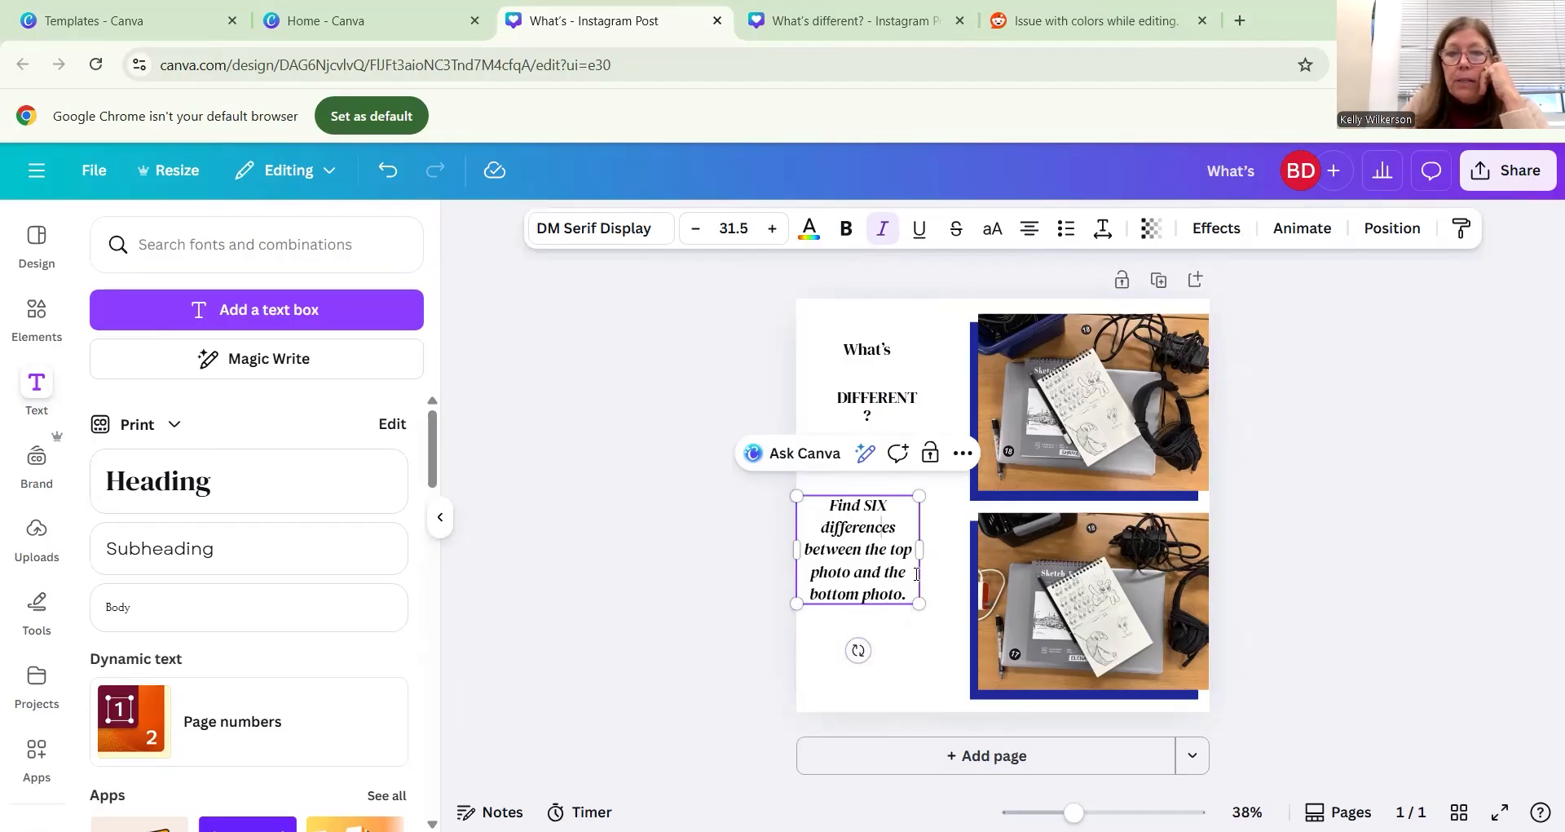
- Move the "Find SIX differences" instruction text slightly inward and down so it sits beside the lower photo
left_click_drag(863, 539, 885, 527)
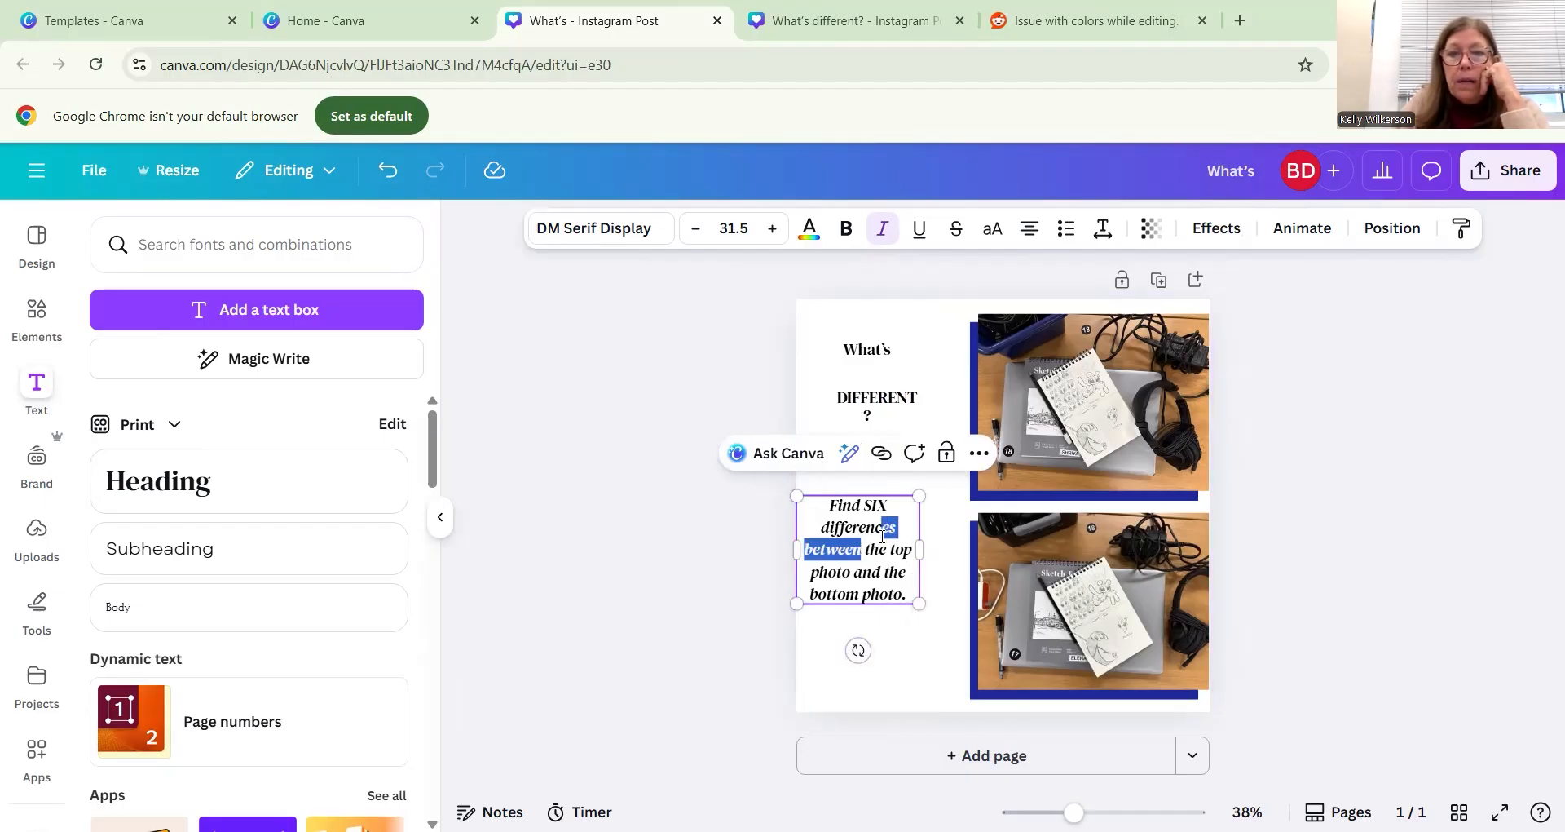
left_click(885, 643)
left_click(867, 533)
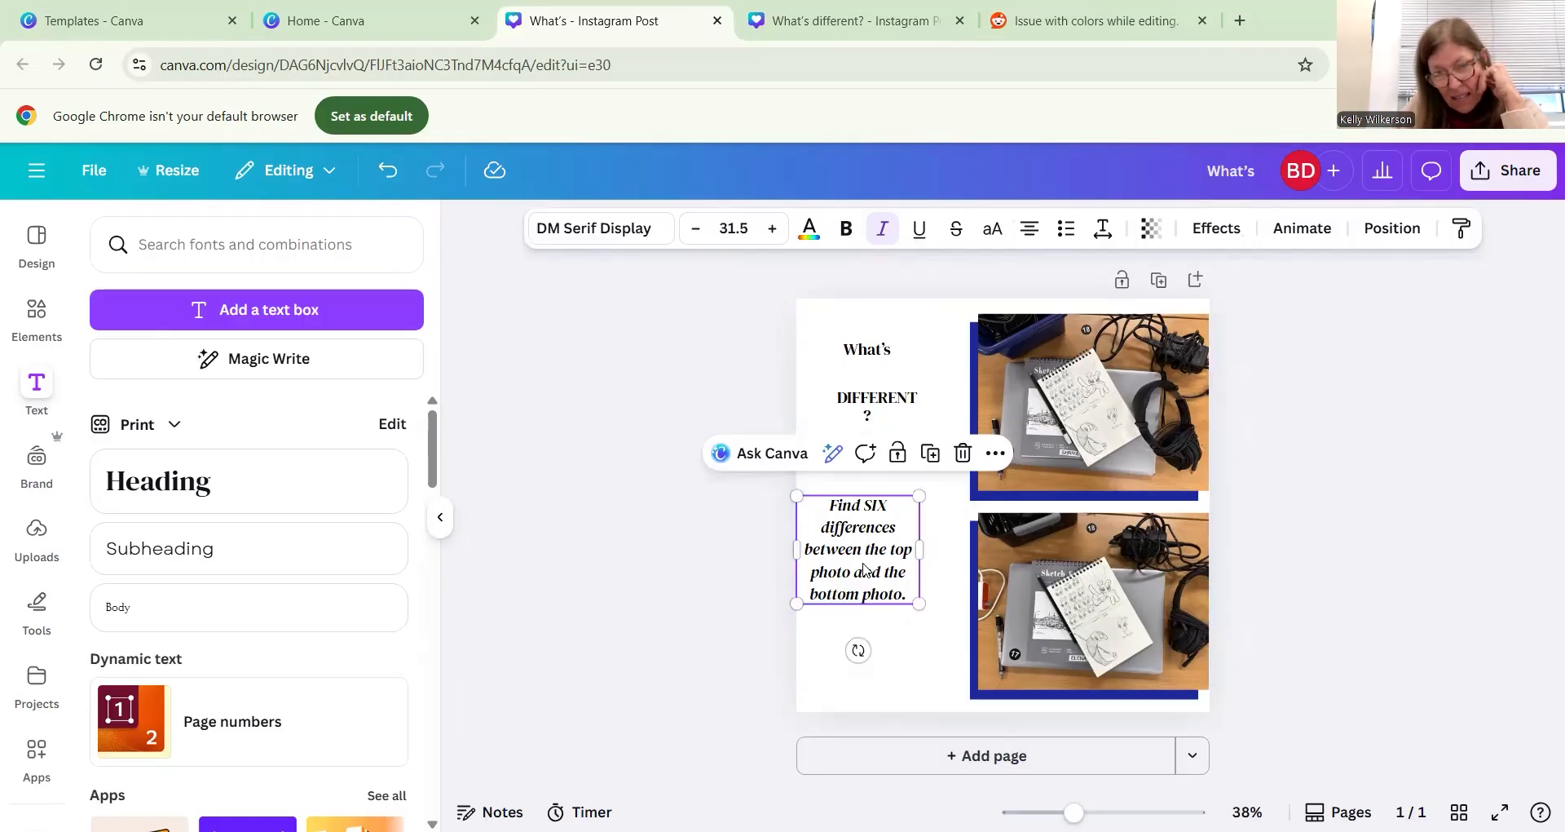
left_click_drag(853, 563, 877, 558)
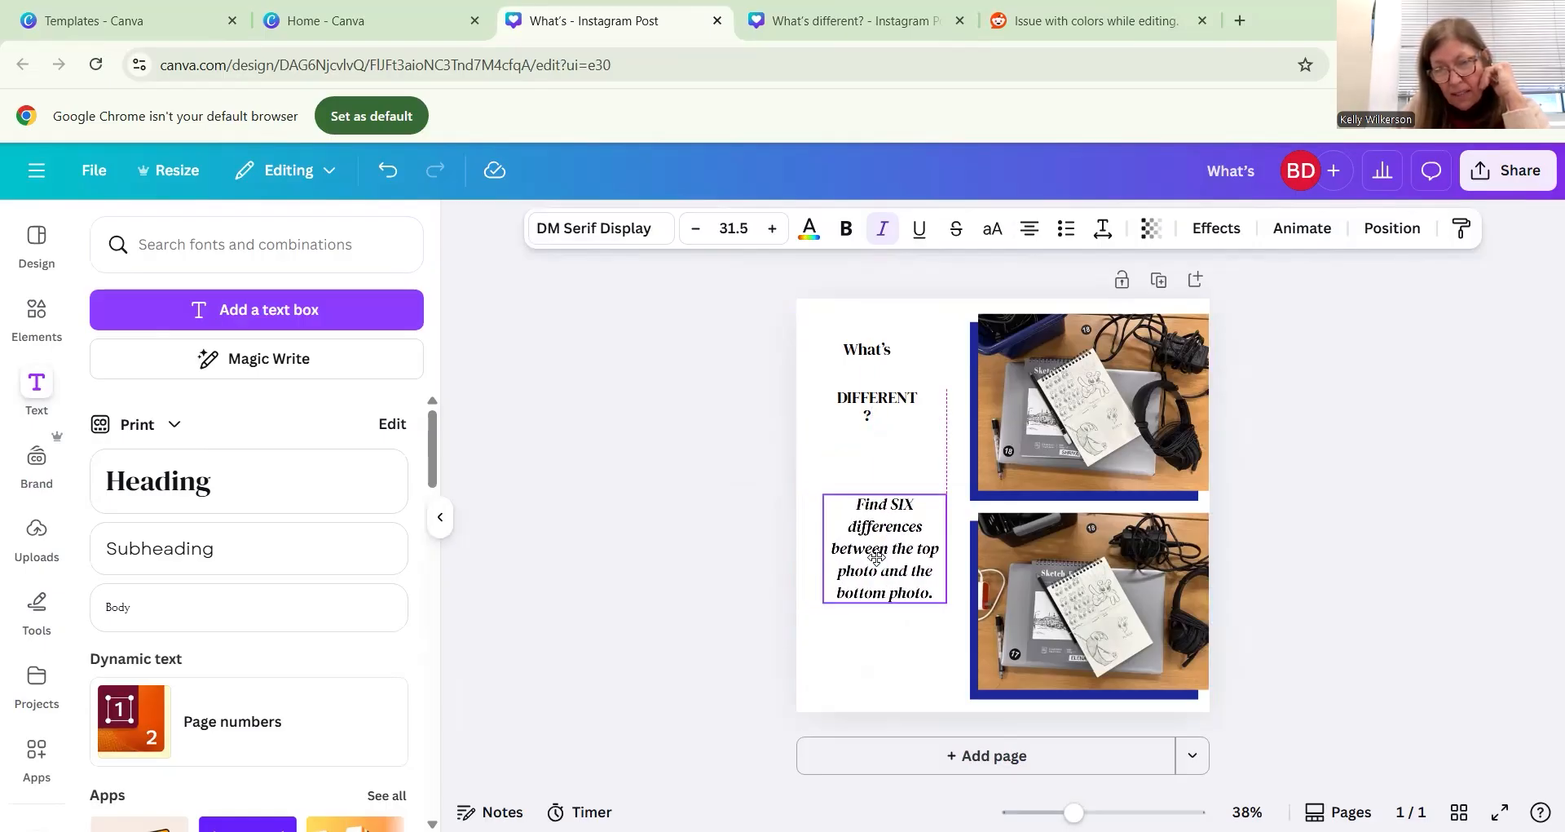
left_click_drag(878, 557, 867, 585)
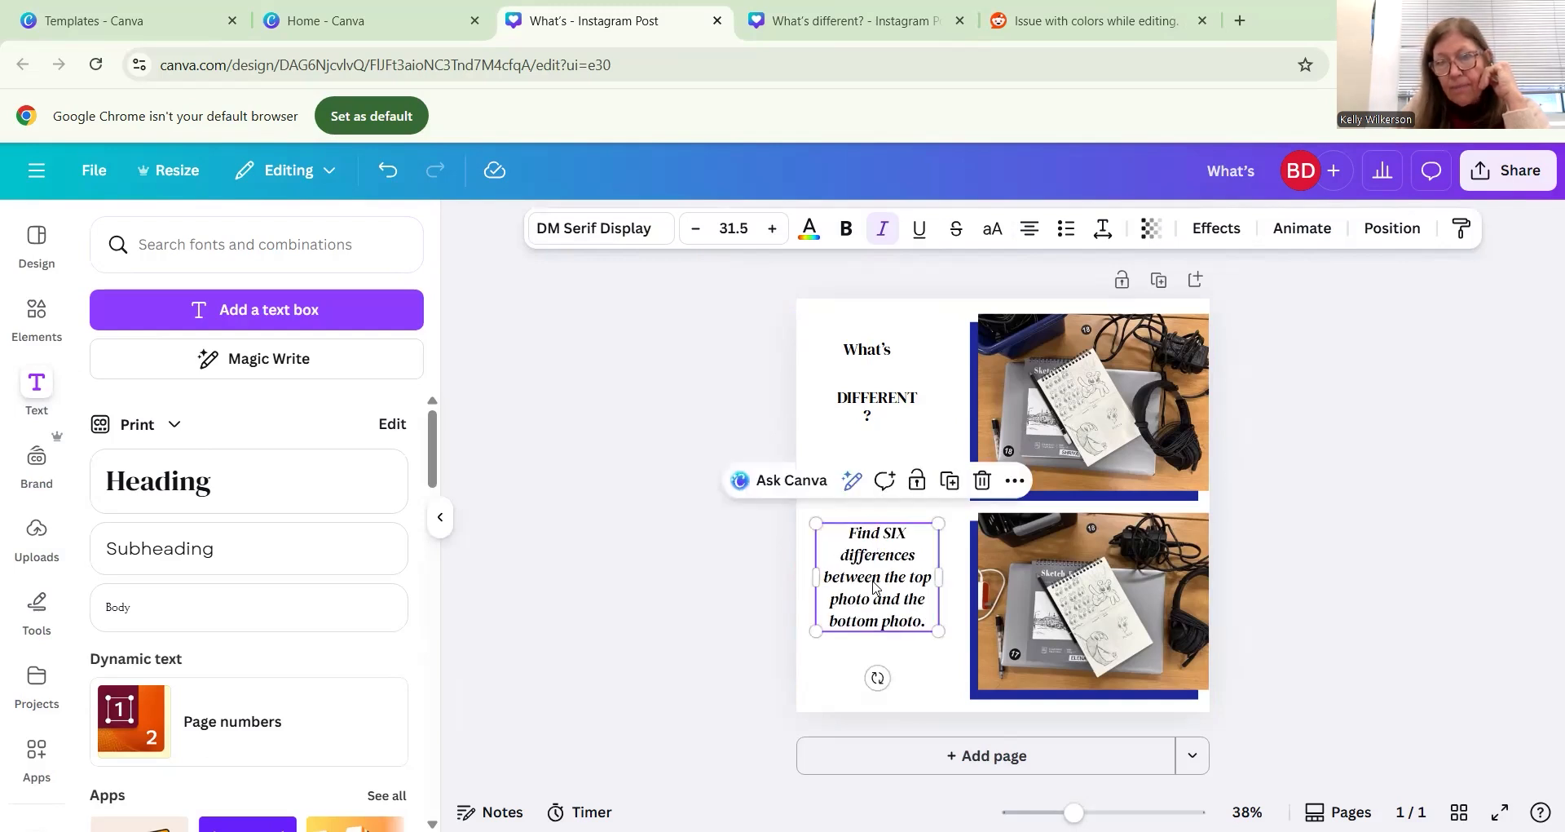
- Align "What's", "DIFFERENT" and "?" on one vertical center line with even spacing, above the instruction text
left_click_drag(866, 355, 886, 349)
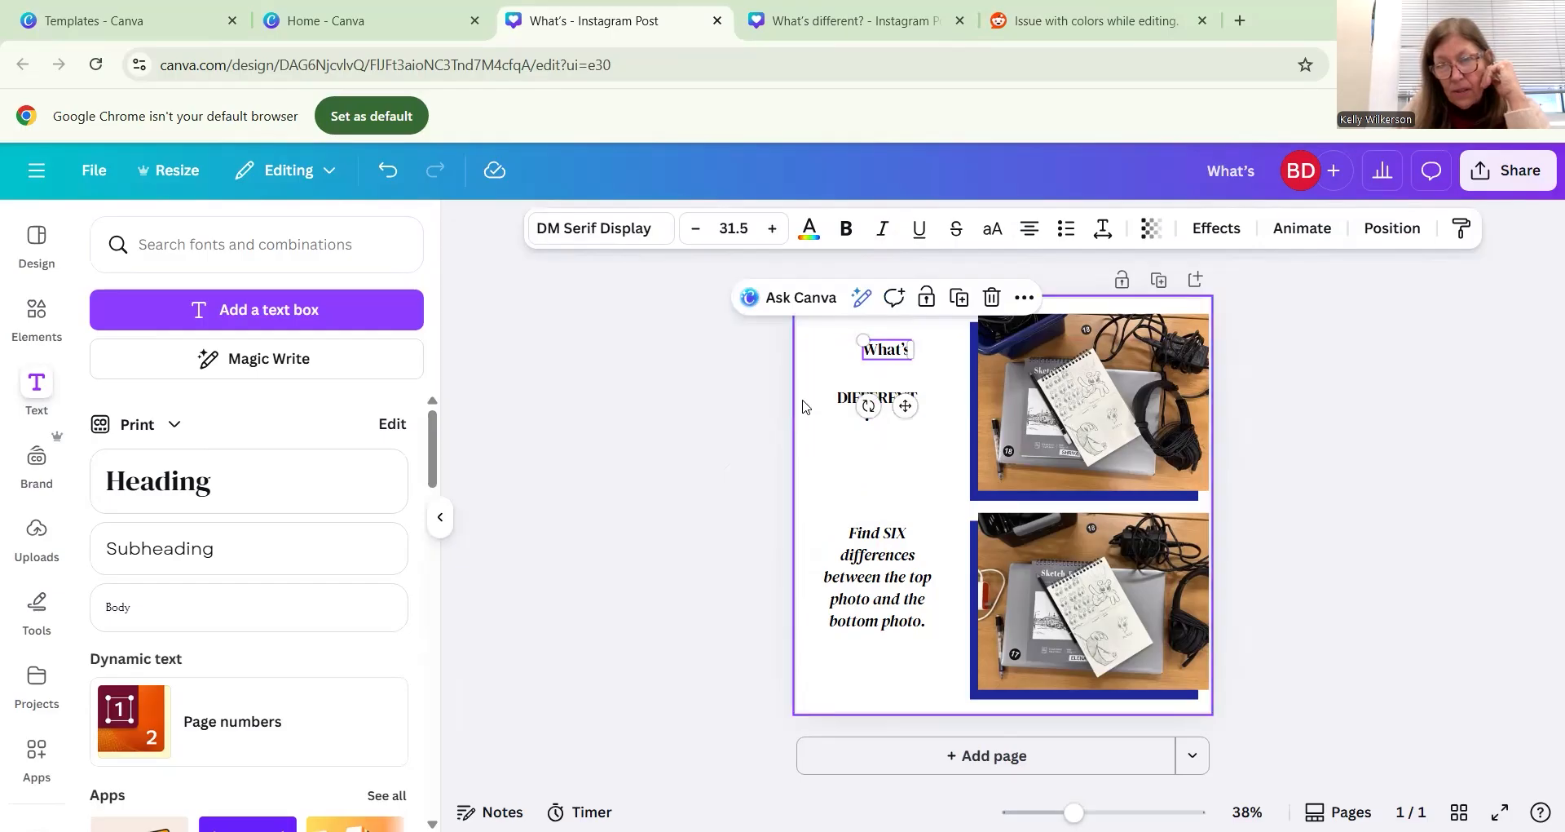
left_click_drag(842, 403, 848, 384)
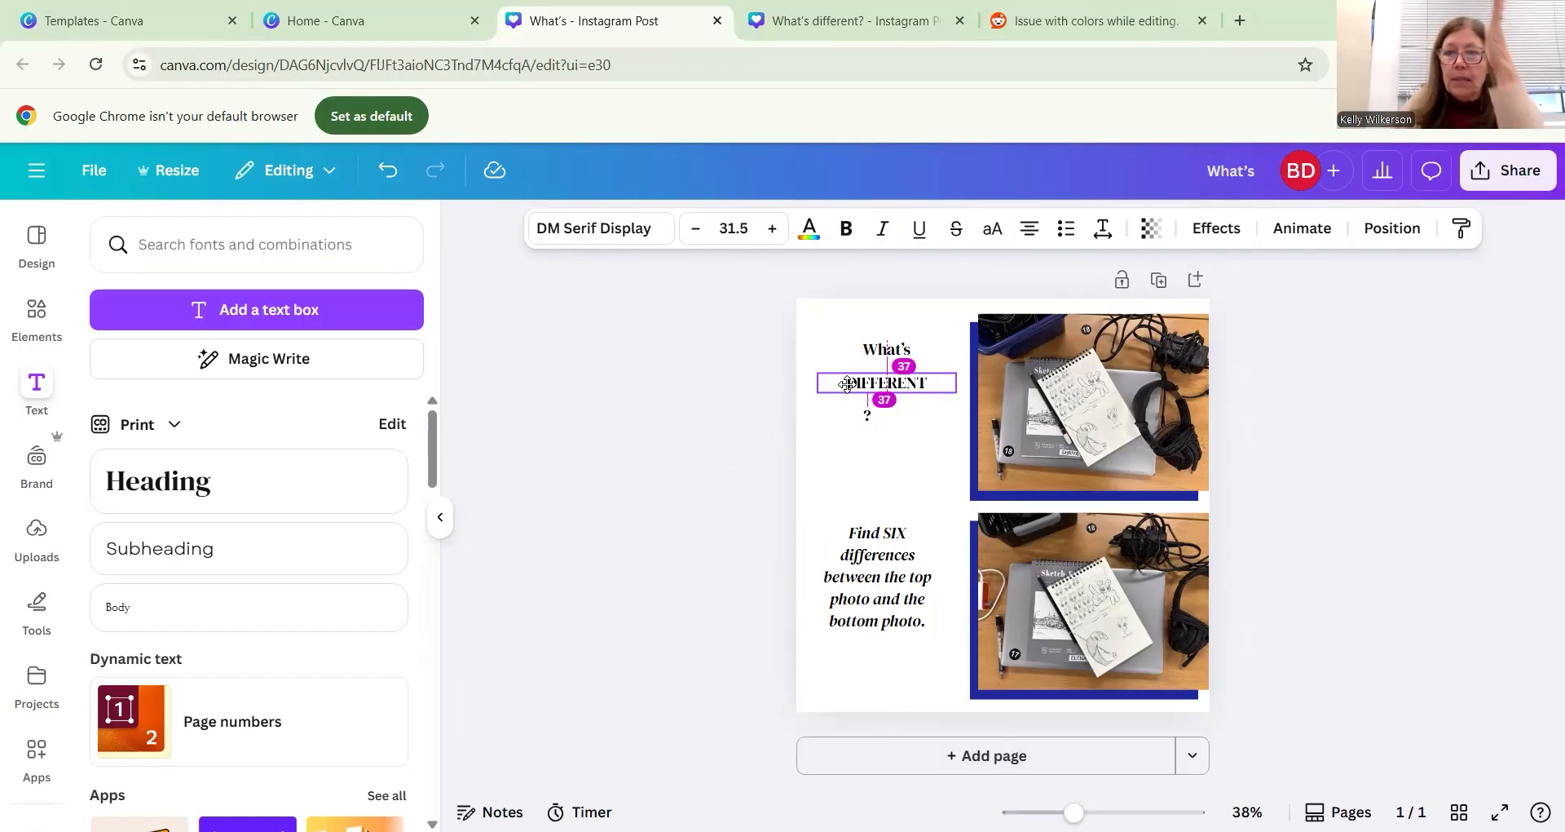
left_click_drag(847, 384, 849, 385)
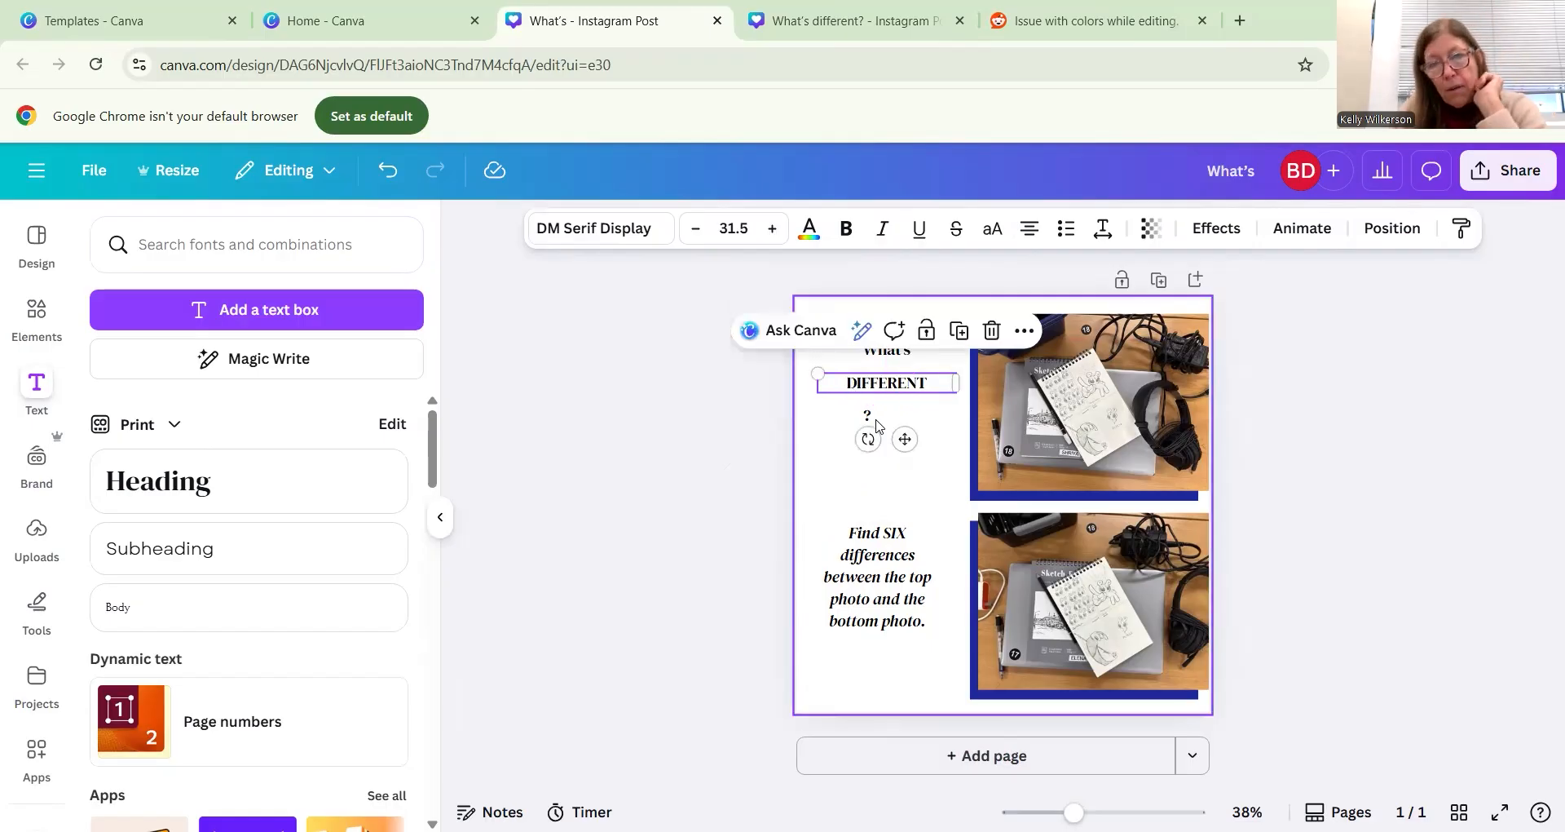
left_click(867, 416)
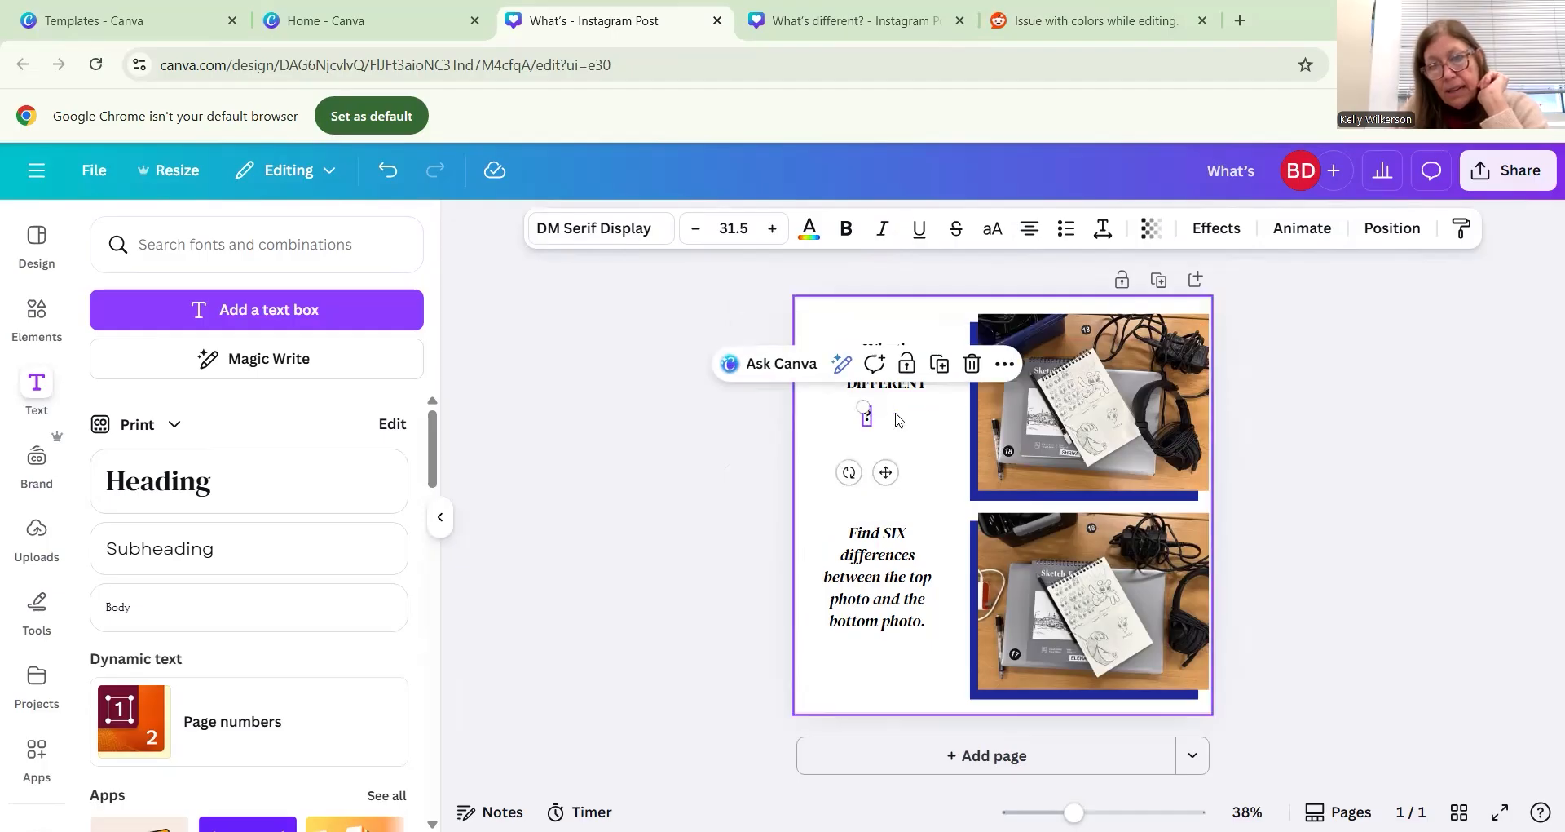
left_click_drag(883, 471, 901, 466)
left_click(887, 444)
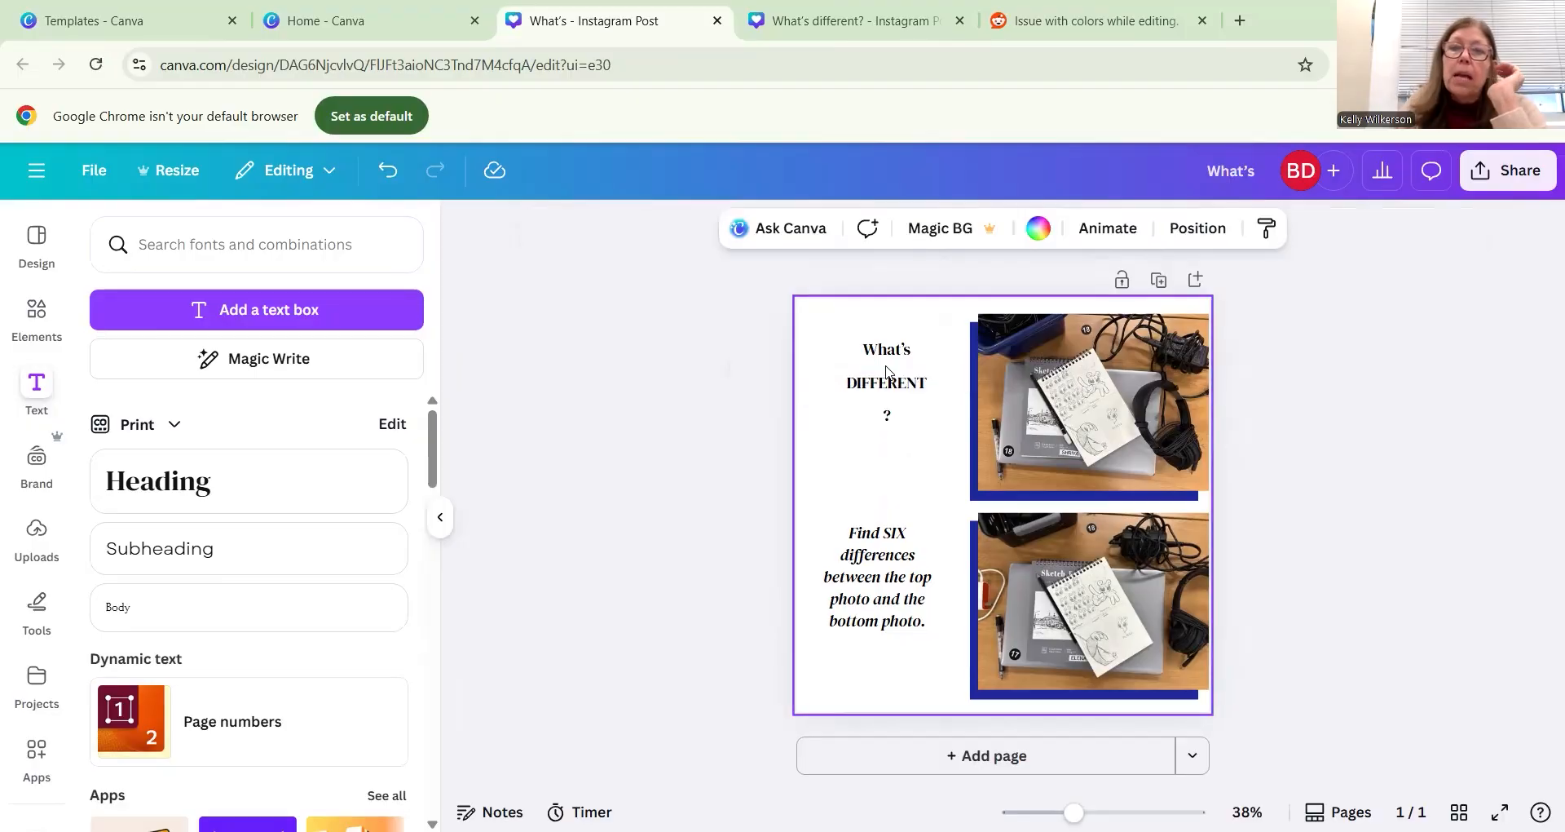
- Increase the font size of "What's" to 61.5
left_click(882, 388)
double_click(893, 351)
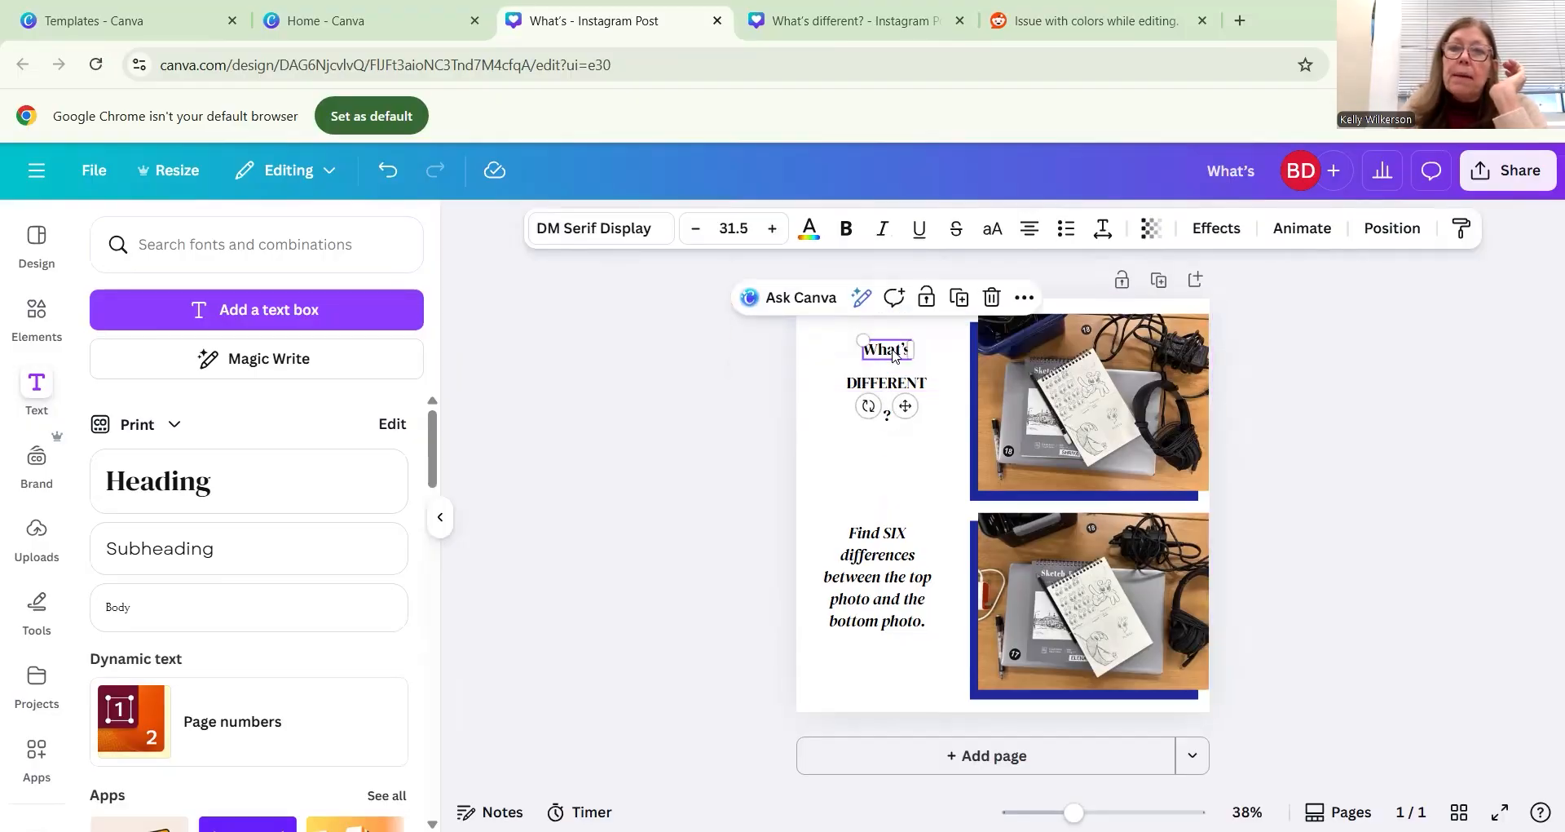
left_click(772, 228)
left_click(772, 228)
left_click(772, 228)
left_click(772, 228)
left_click_drag(772, 234, 772, 234)
left_click(772, 234)
- Move "?" and "DIFFERENT" down to make room below the enlarged "What's", keeping them centered beneath it
left_click(922, 392)
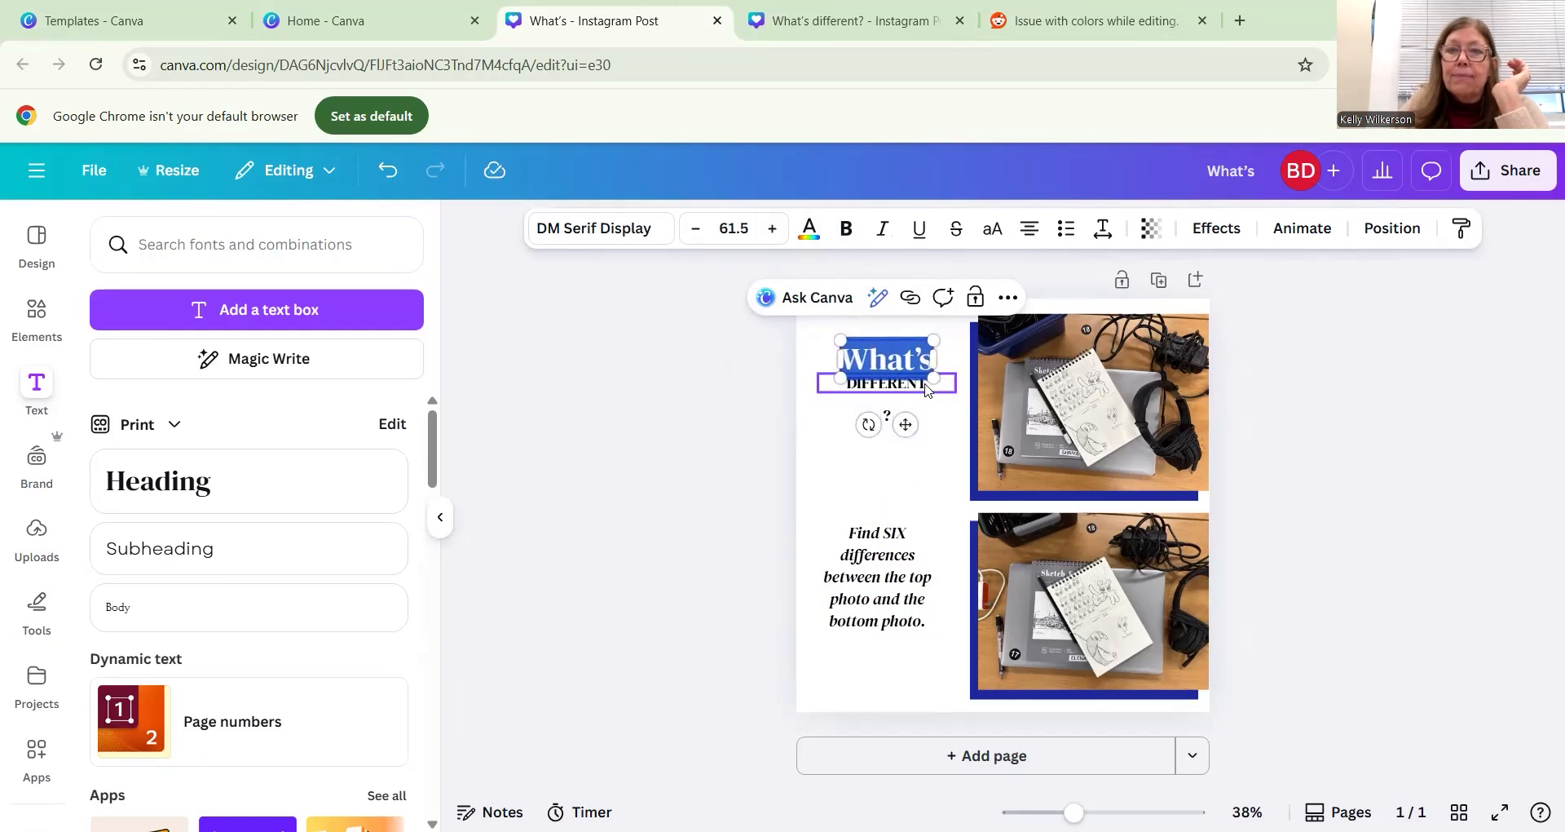
left_click_drag(922, 392, 885, 448)
left_click(887, 416)
key("Escape")
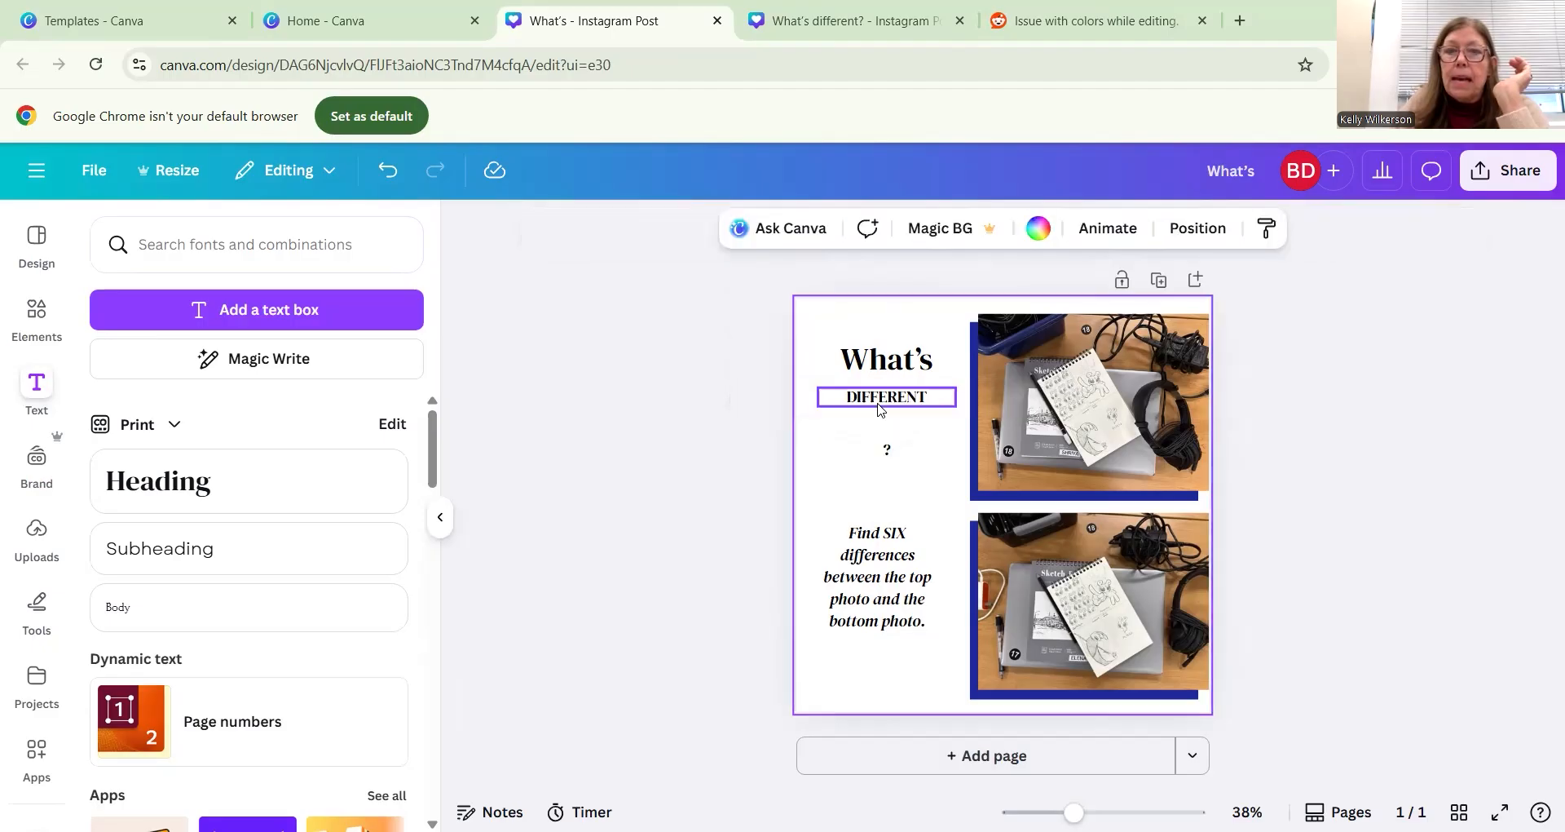
- Increase the font size of "DIFFERENT" to 51.5
left_click(897, 397)
double_click(897, 397)
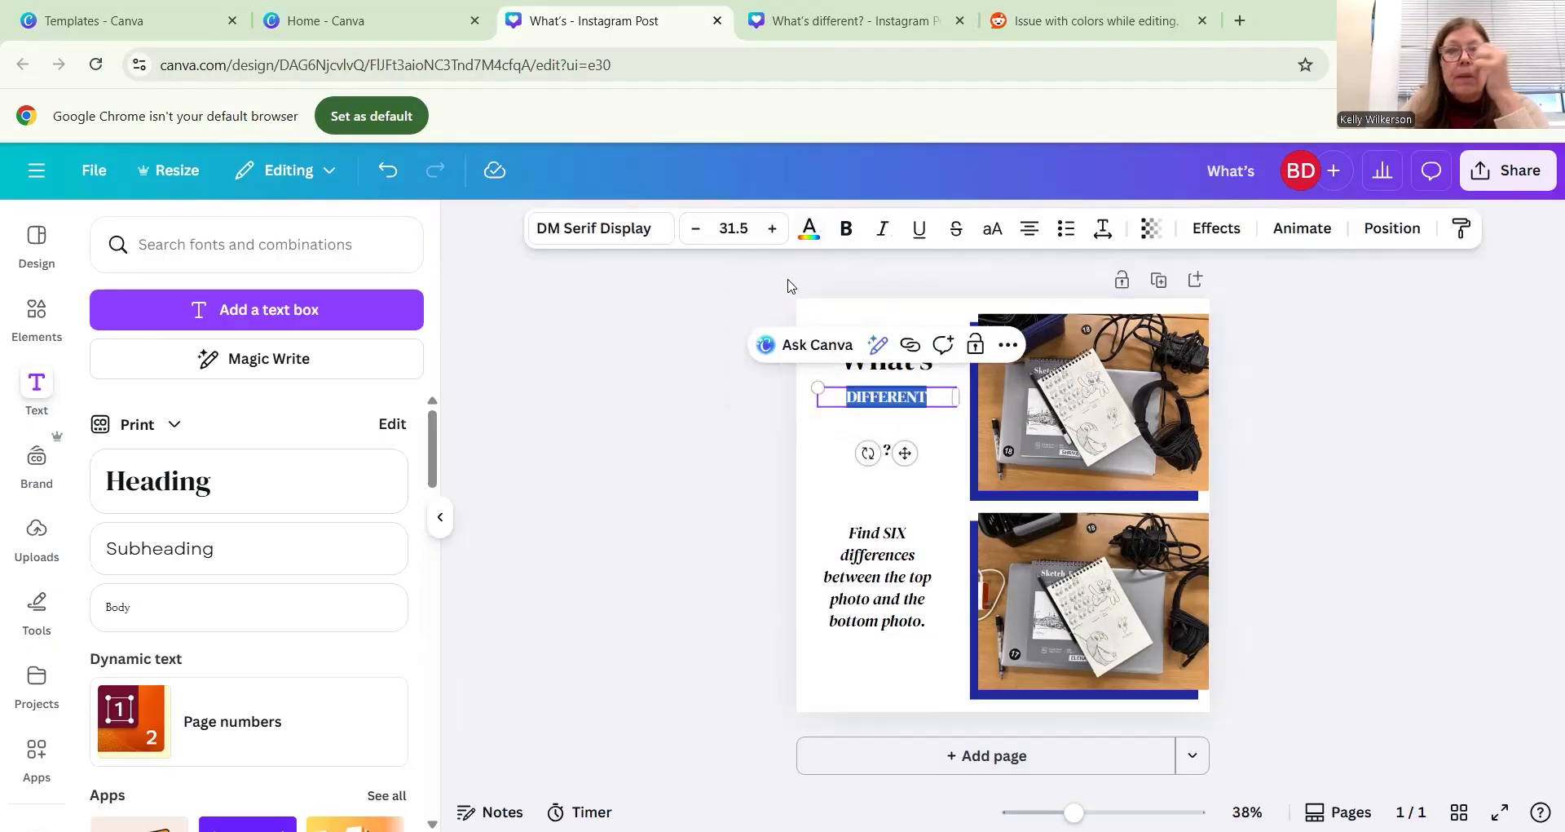
left_click(775, 232)
left_click(775, 231)
left_click(772, 228)
left_click(772, 229)
left_click(772, 228)
double_click(772, 228)
double_click(772, 228)
left_click(772, 228)
double_click(772, 228)
double_click(772, 229)
left_click(772, 228)
double_click(772, 228)
double_click(772, 228)
left_click(772, 228)
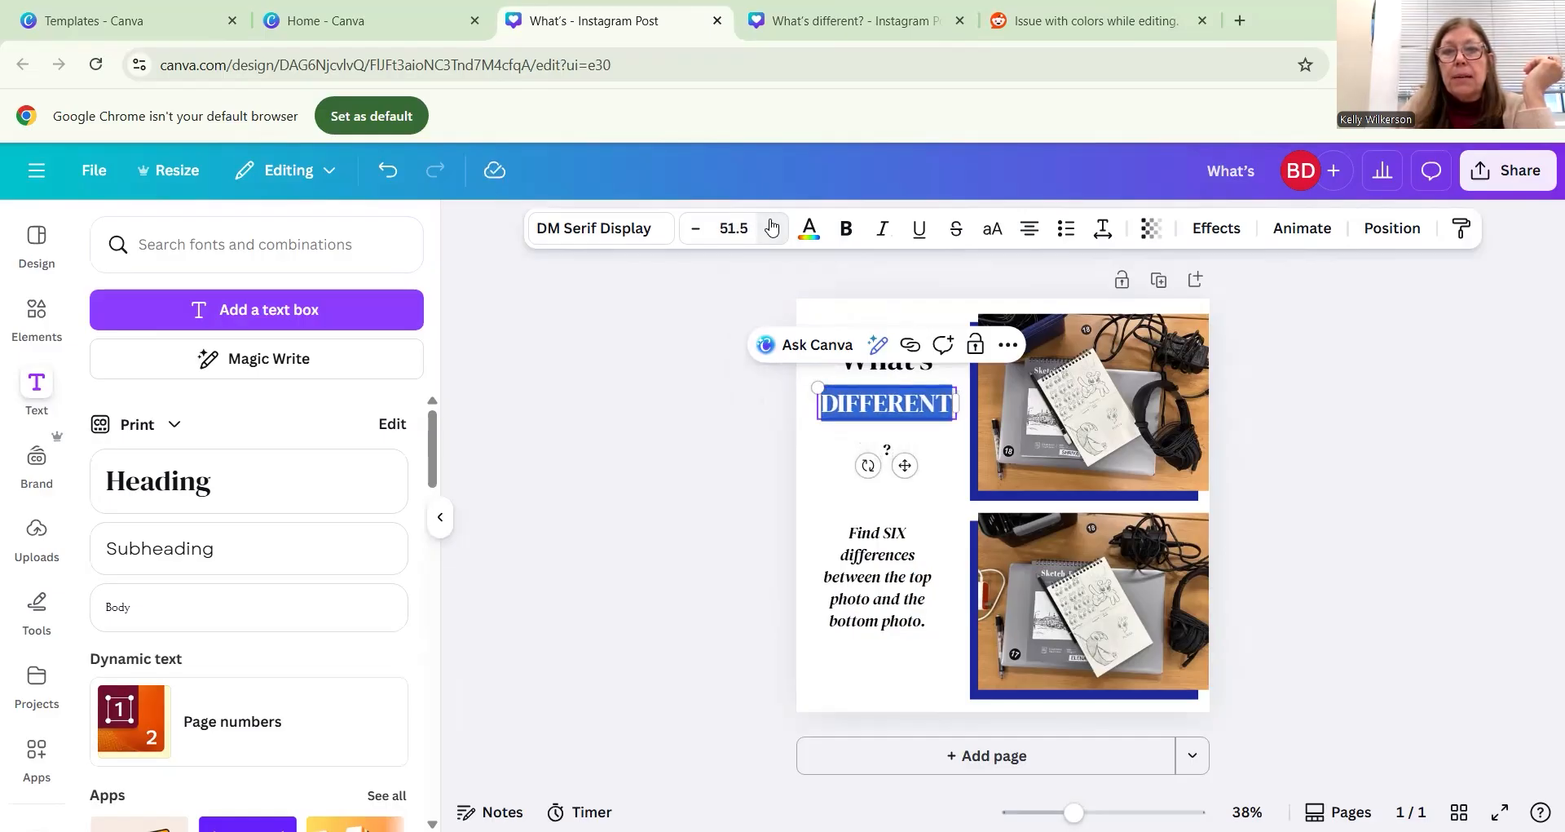
- Color the word "DIFFERENT" with the yellow accent color
left_click(810, 230)
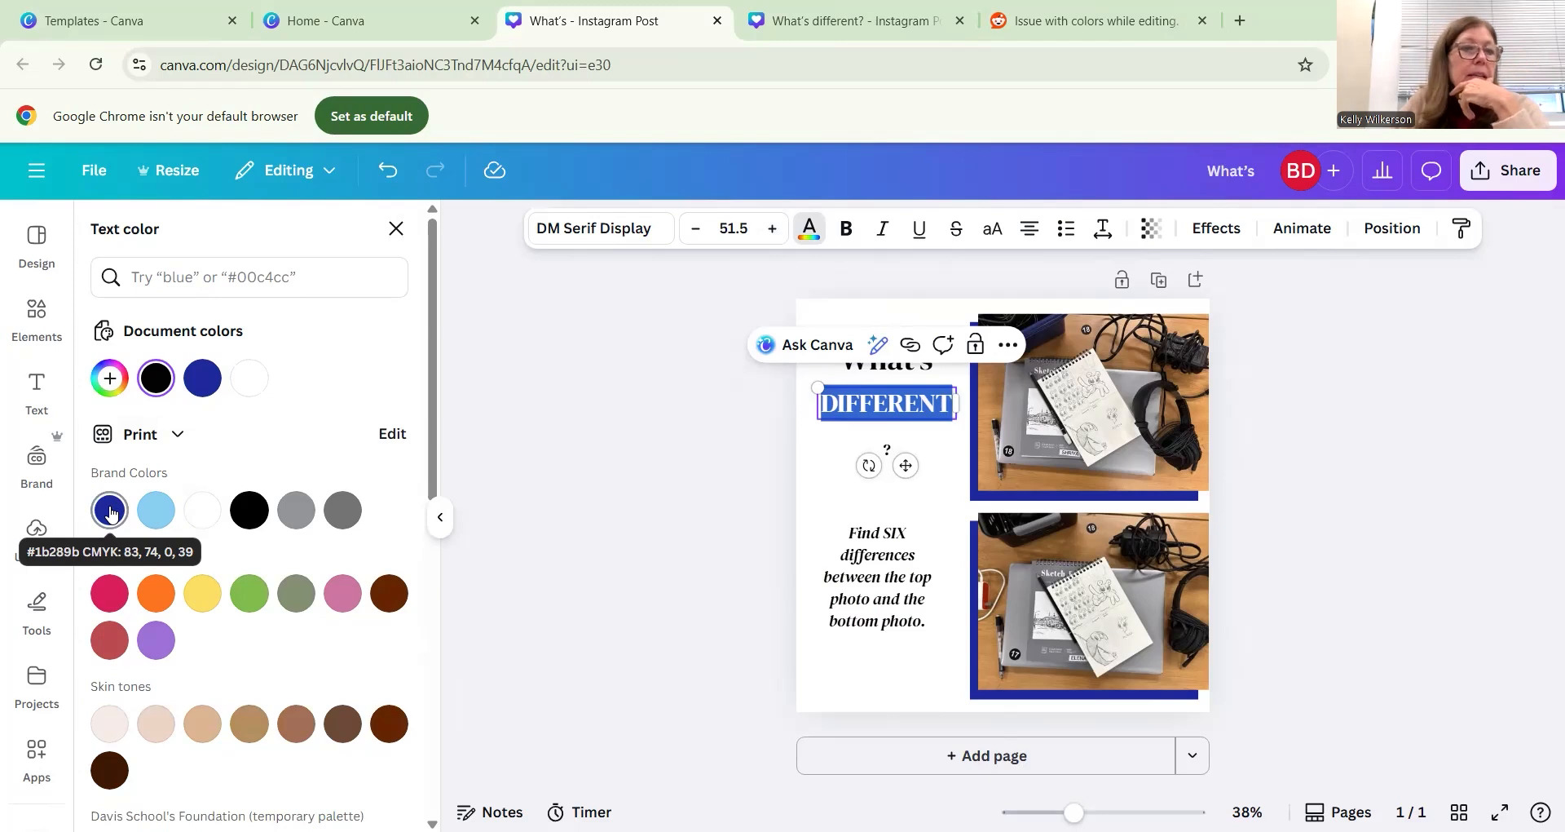
left_click(204, 593)
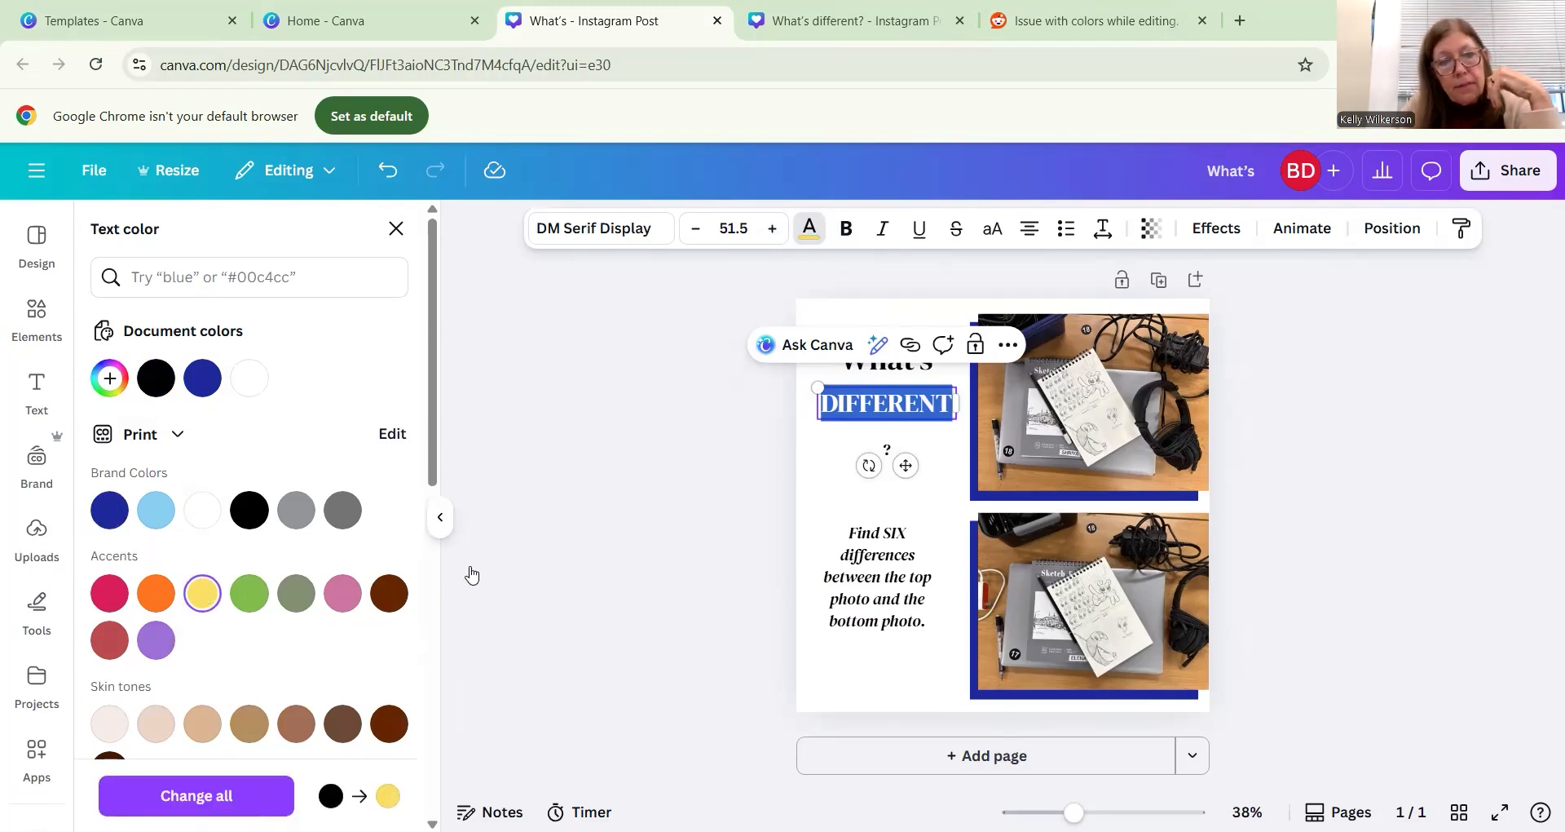
key("Escape")
left_click(599, 527)
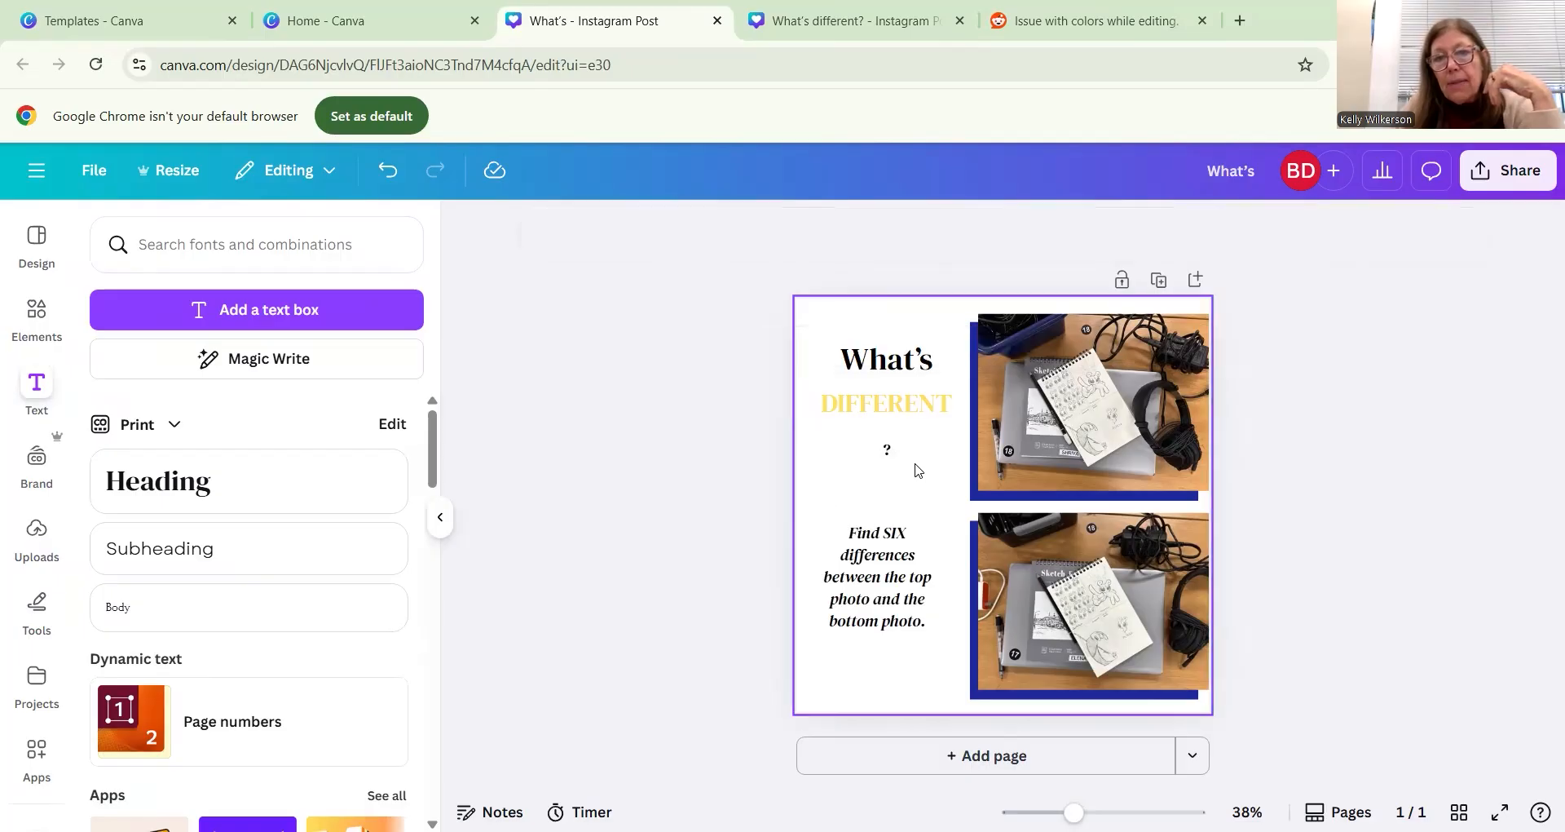
- Increase the font size of the "?" to 92.5
left_click(887, 449)
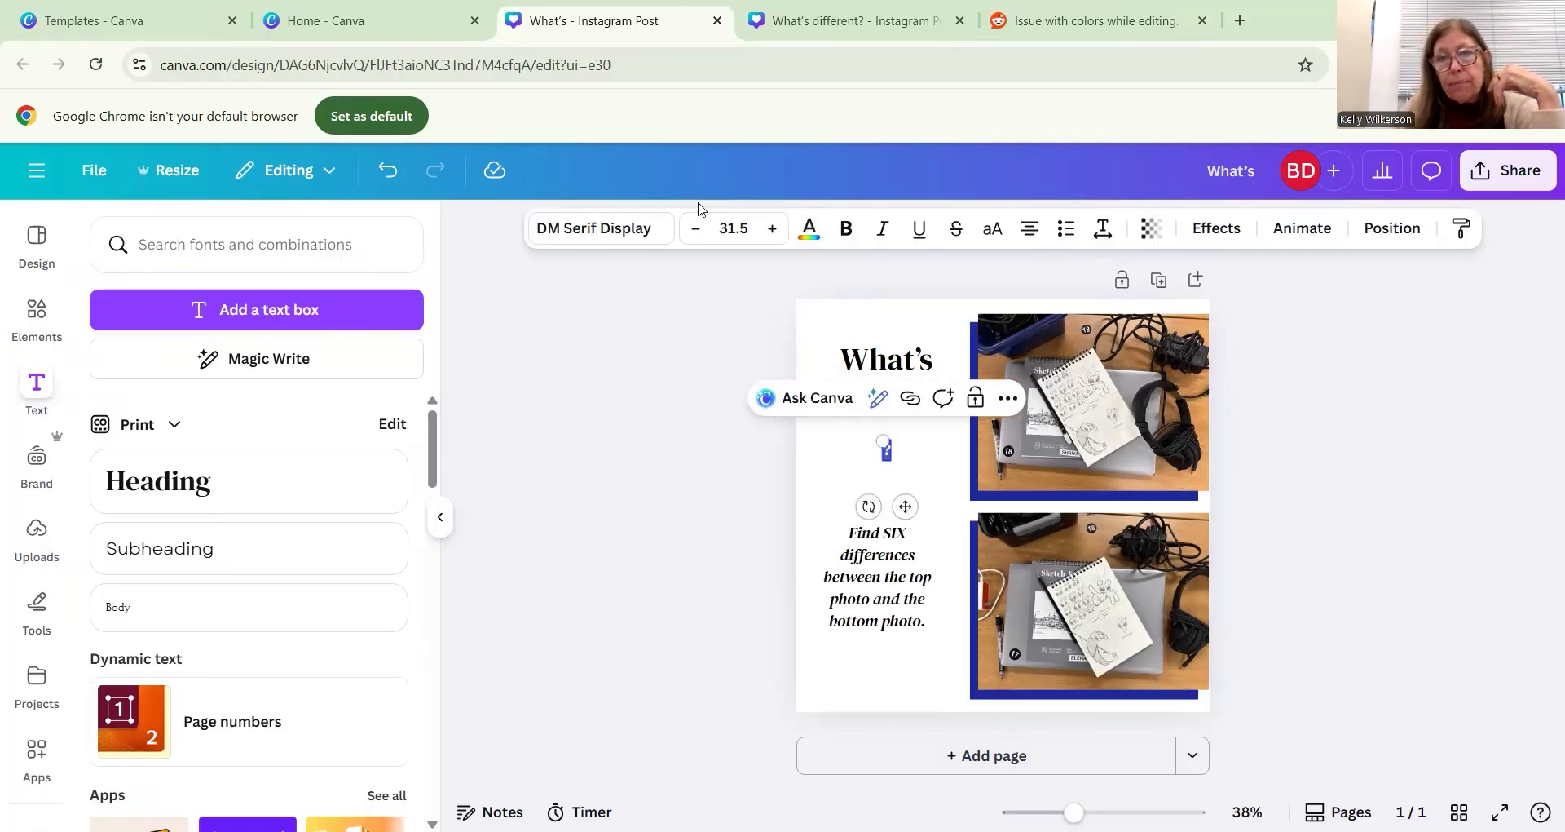
left_click(772, 229)
left_click(772, 229)
left_click(772, 229)
left_click(772, 229)
left_click(772, 229)
left_click(772, 229)
left_click(772, 230)
left_click(772, 229)
left_click(772, 229)
left_click(772, 229)
left_click(772, 230)
left_click(772, 229)
left_click(772, 229)
left_click(772, 230)
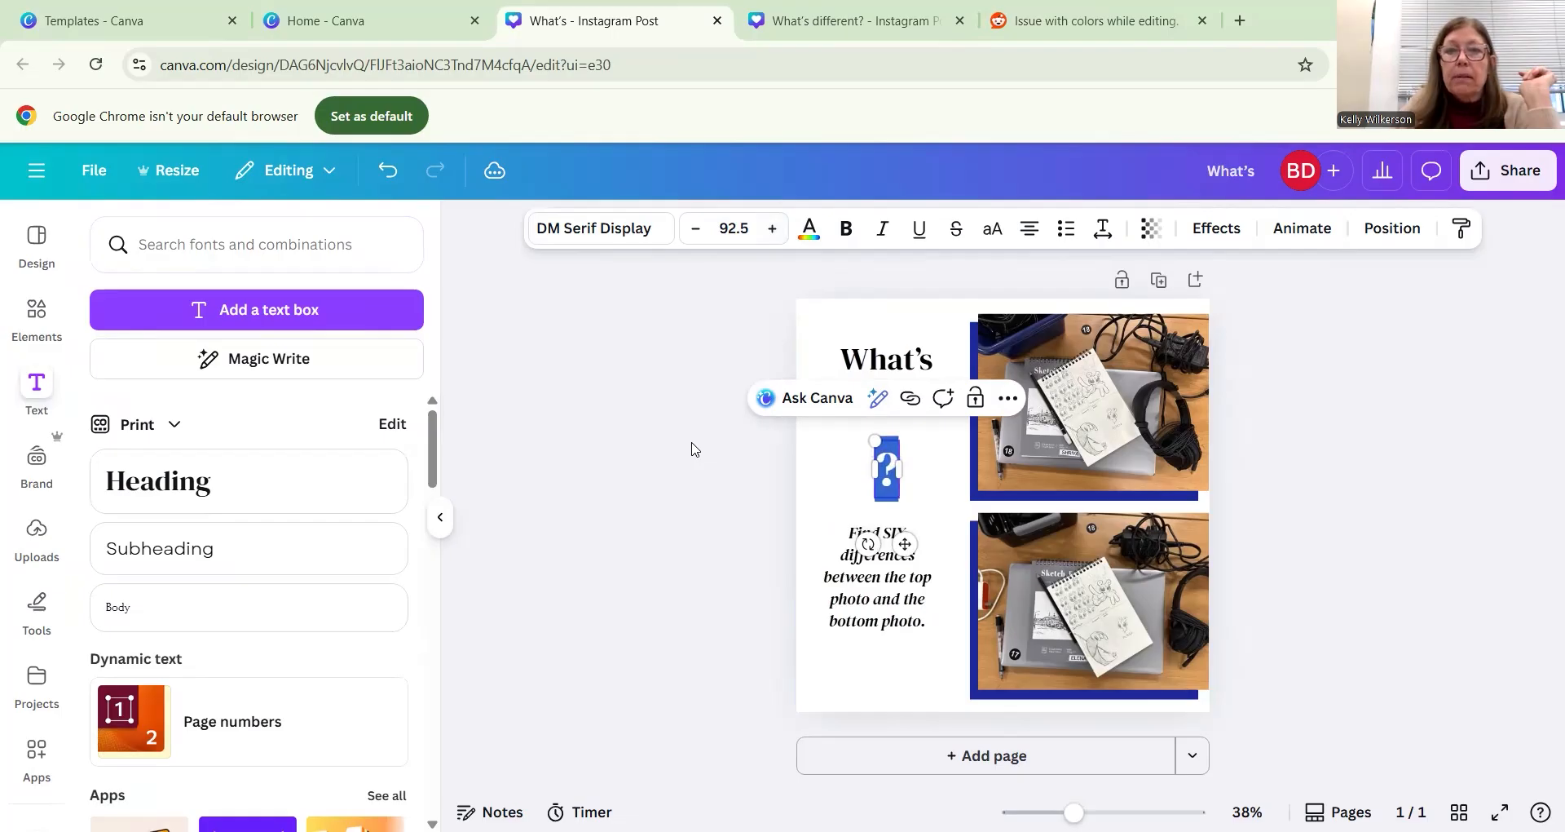
- Move the enlarged "?" up so it sits centered directly beneath "DIFFERENT"
left_click(691, 449)
left_click_drag(903, 476, 883, 445)
left_click(716, 481)
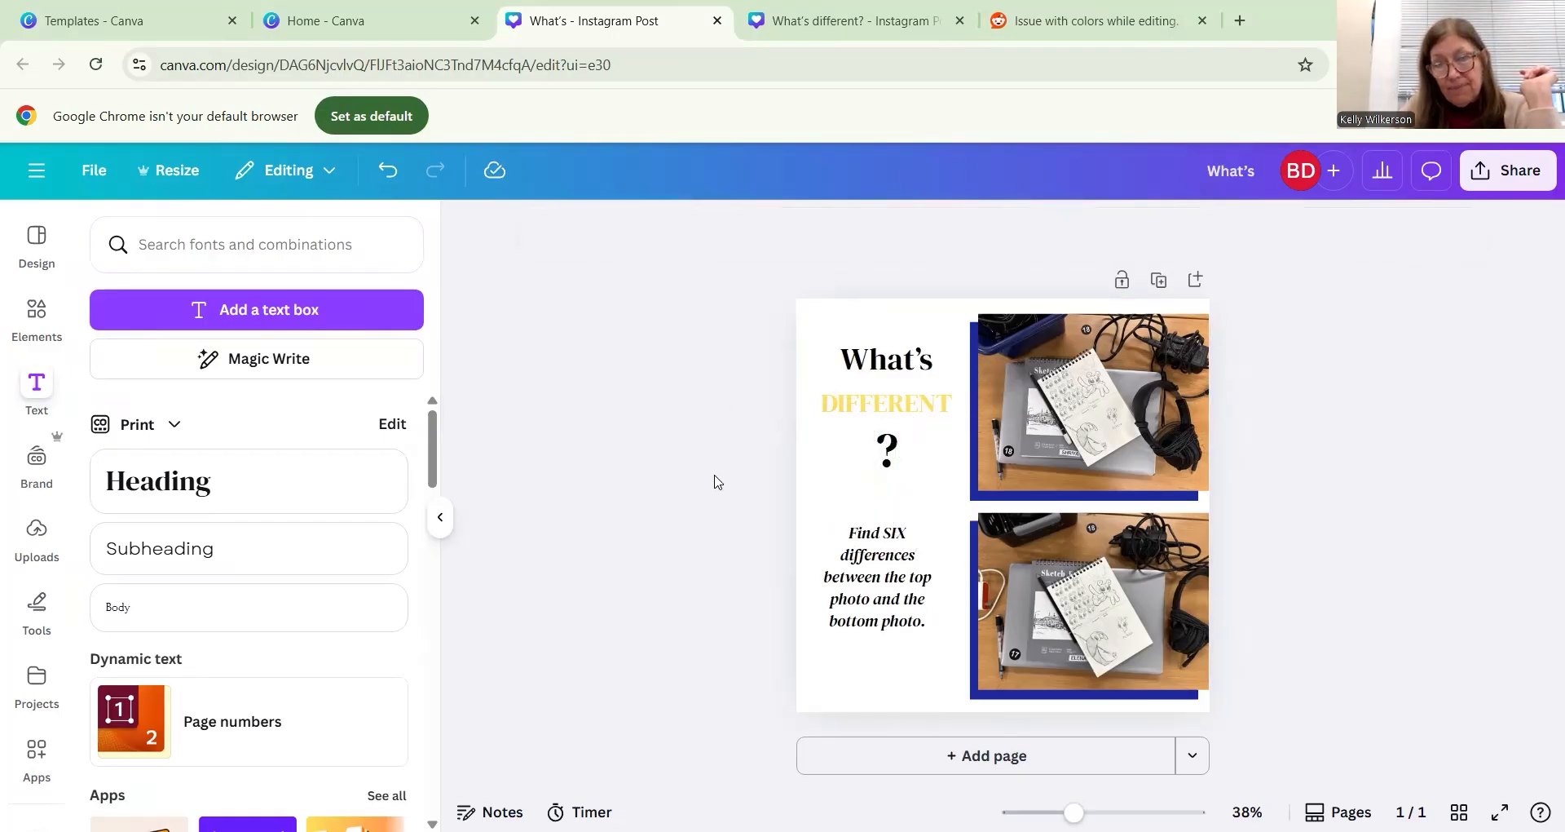
- Increase "DIFFERENT" to font size 56.5 and widen its text box on both sides so the word fits on one line
double_click(920, 403)
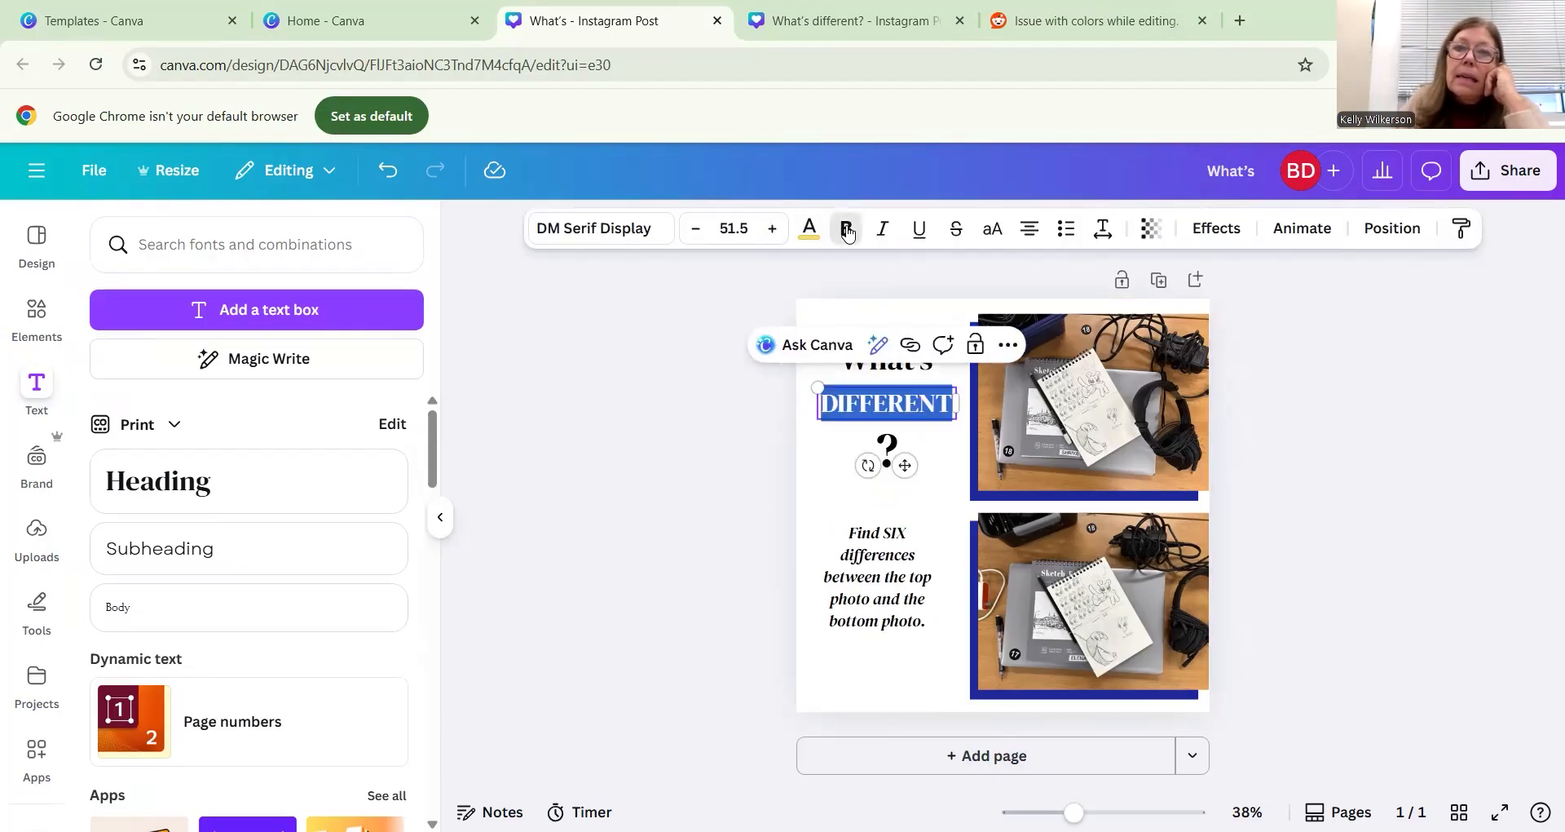
left_click(773, 229)
left_click(773, 229)
left_click(773, 229)
left_click(773, 229)
left_click(773, 229)
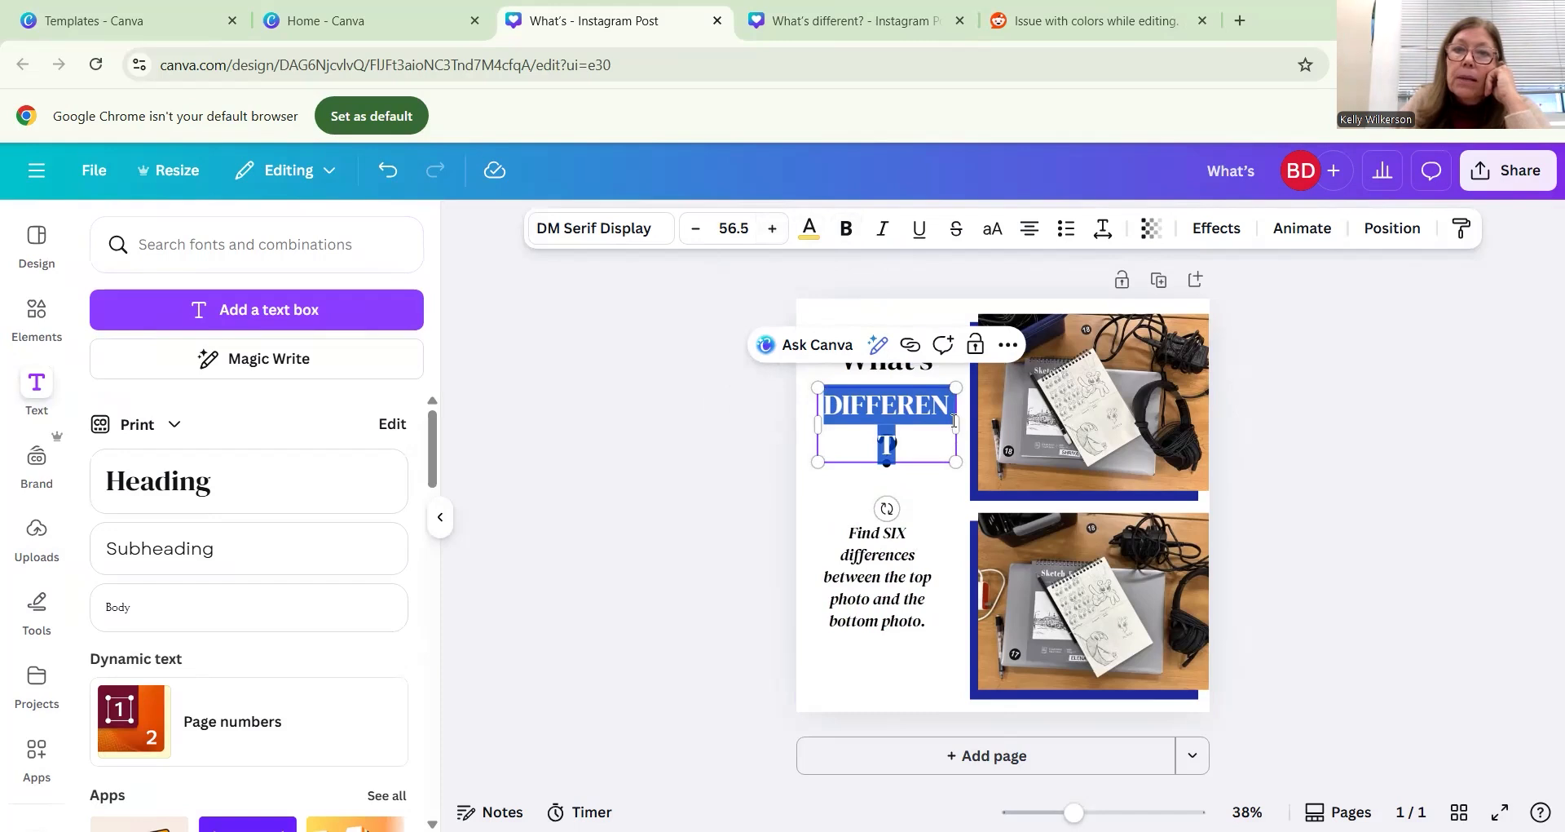
left_click_drag(956, 425, 960, 425)
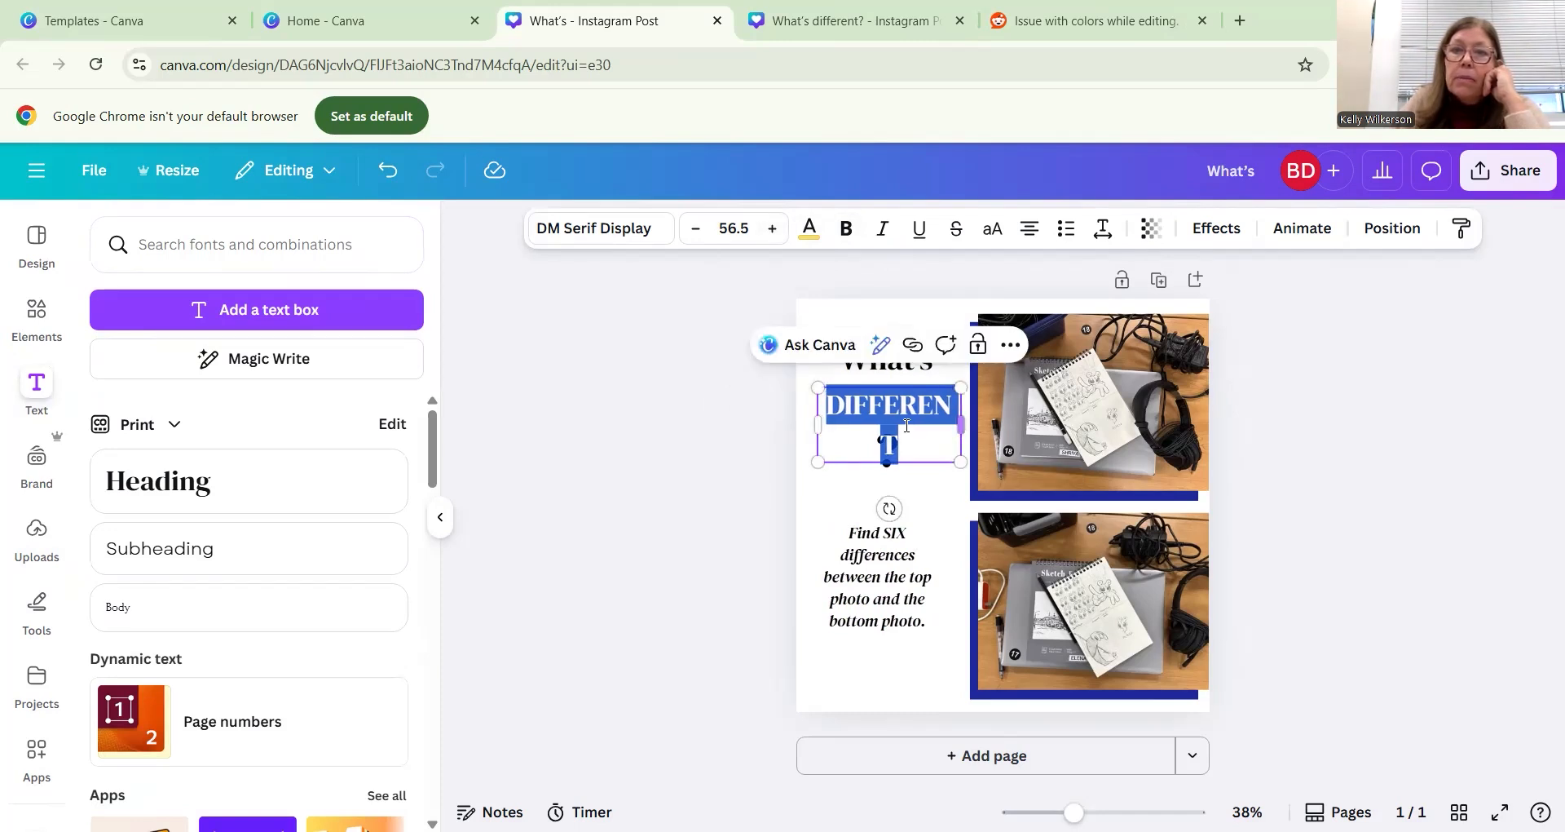
left_click_drag(811, 425, 804, 433)
left_click(692, 447)
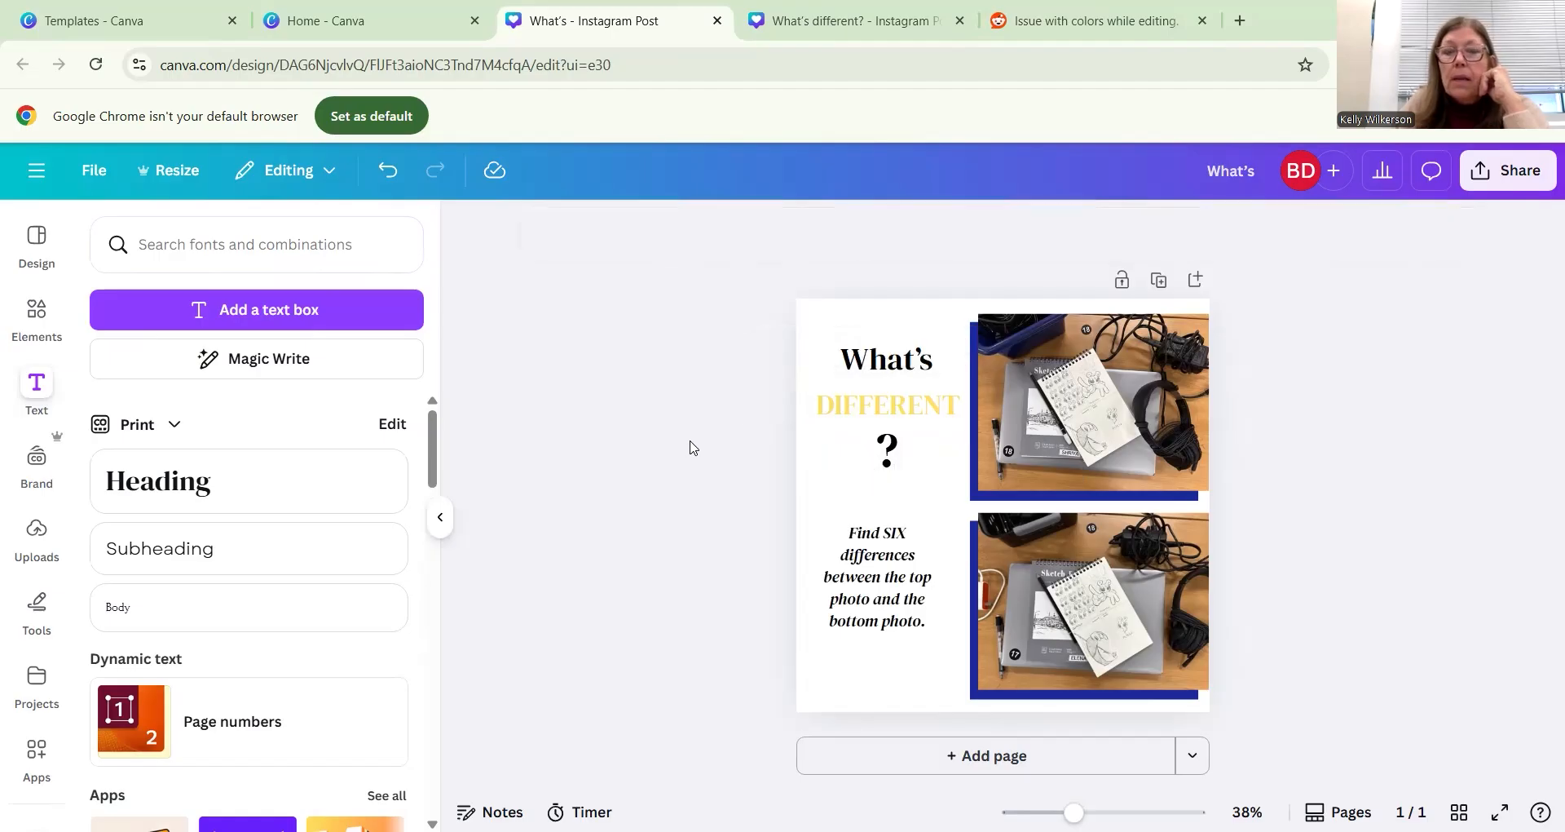
- Set the page background to the light blue brand color
left_click(894, 677)
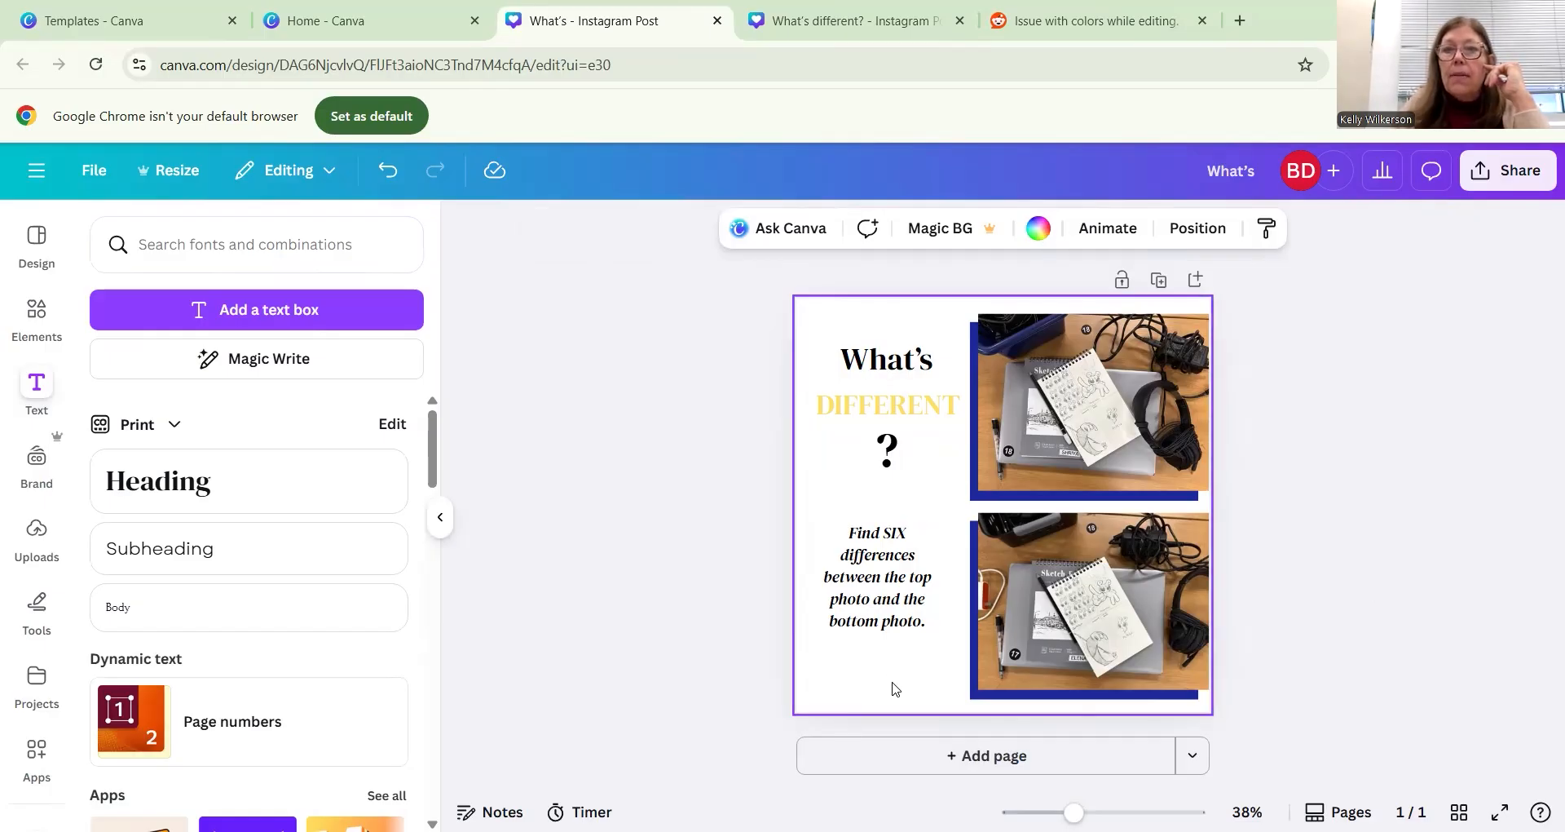
left_click(1038, 228)
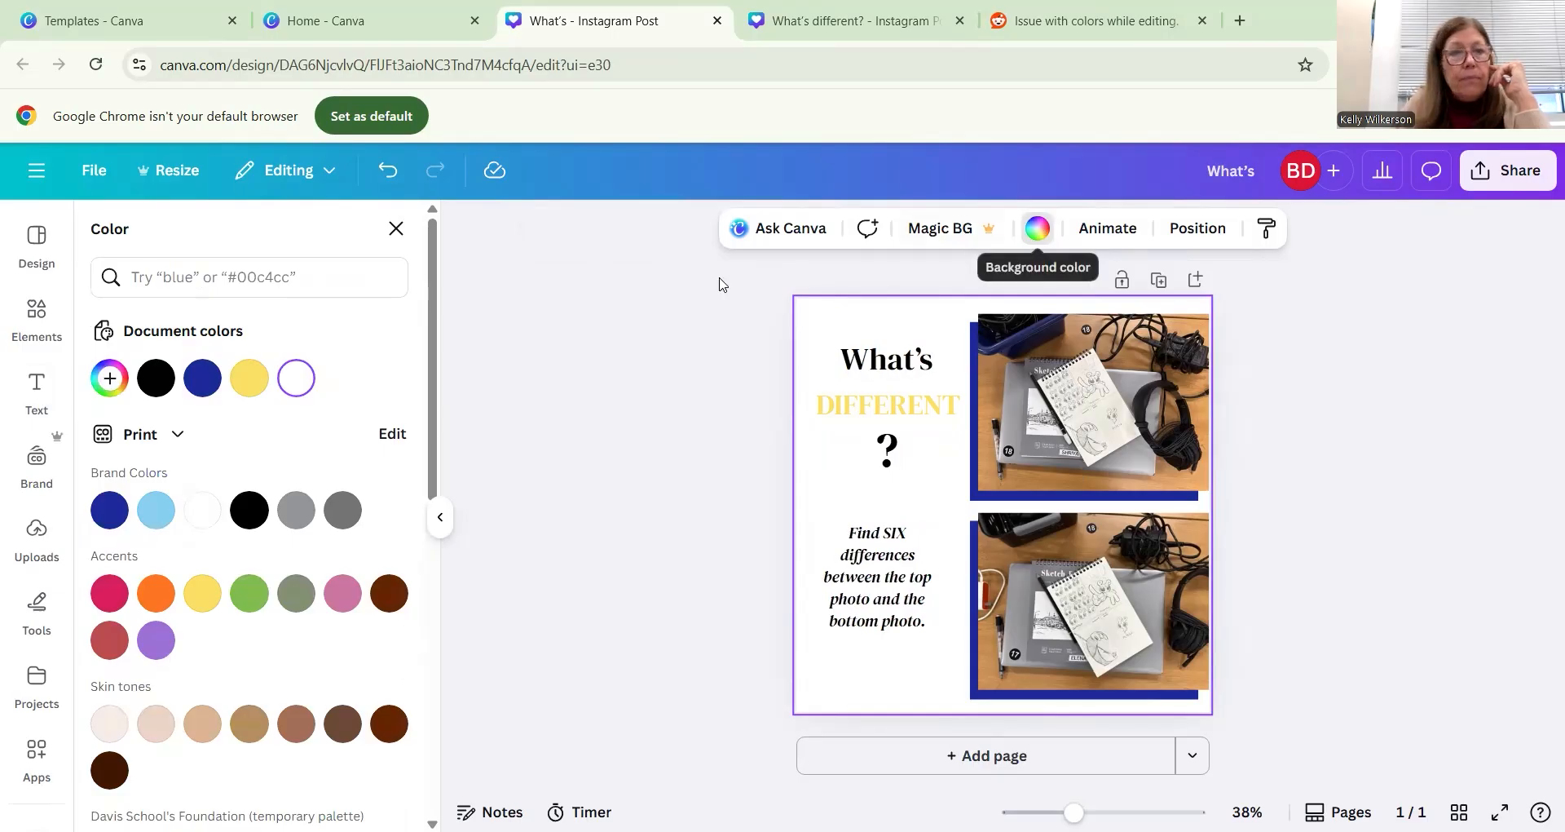
left_click(157, 512)
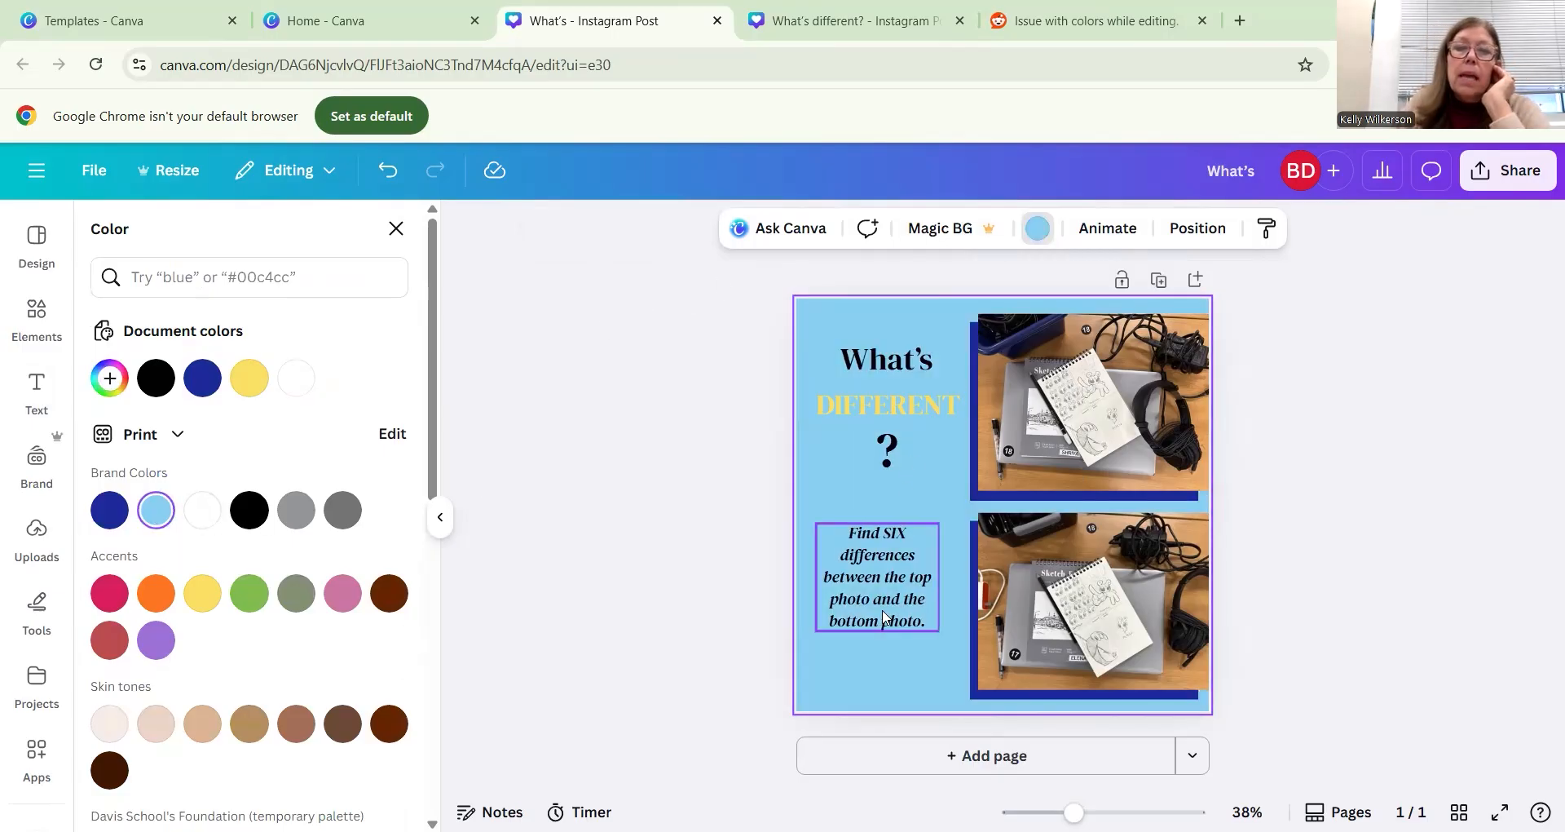
- Recolor the word "DIFFERENT" with the dark blue brand color #1b289b
left_click(895, 540)
left_click(936, 410)
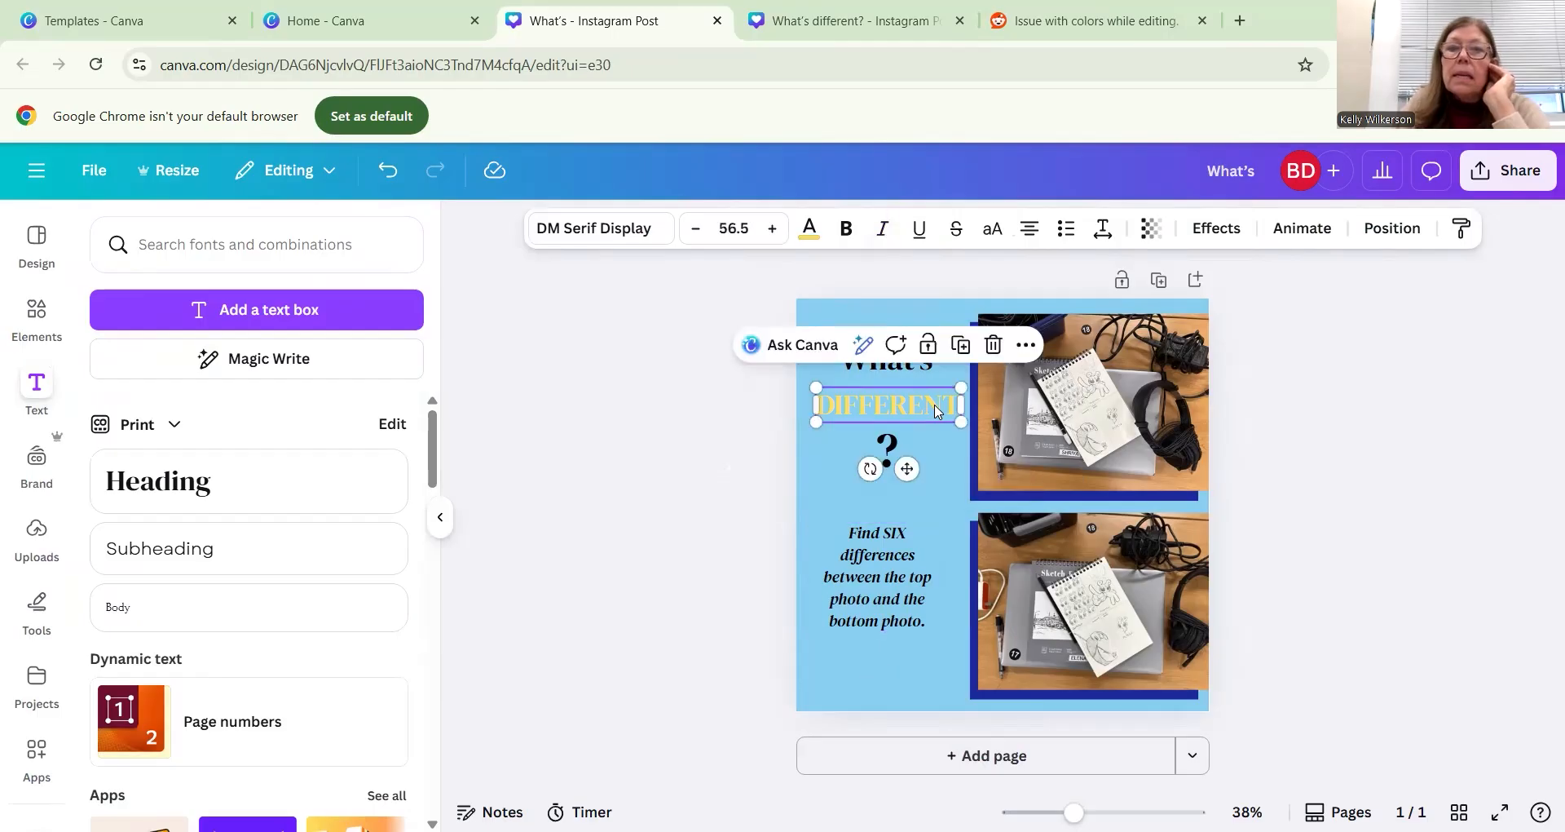
left_click(904, 402)
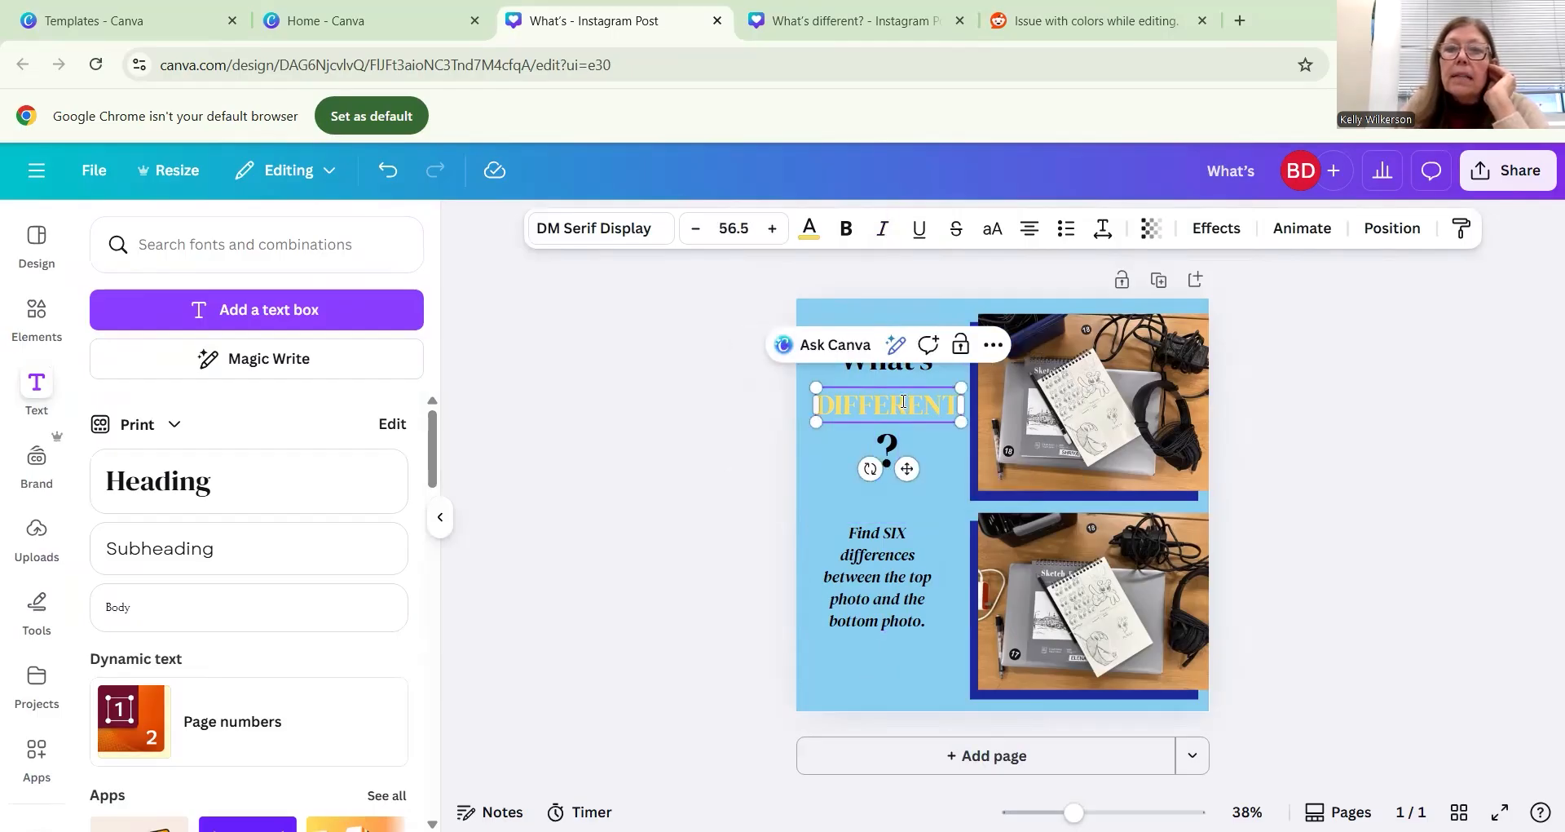
double_click(903, 402)
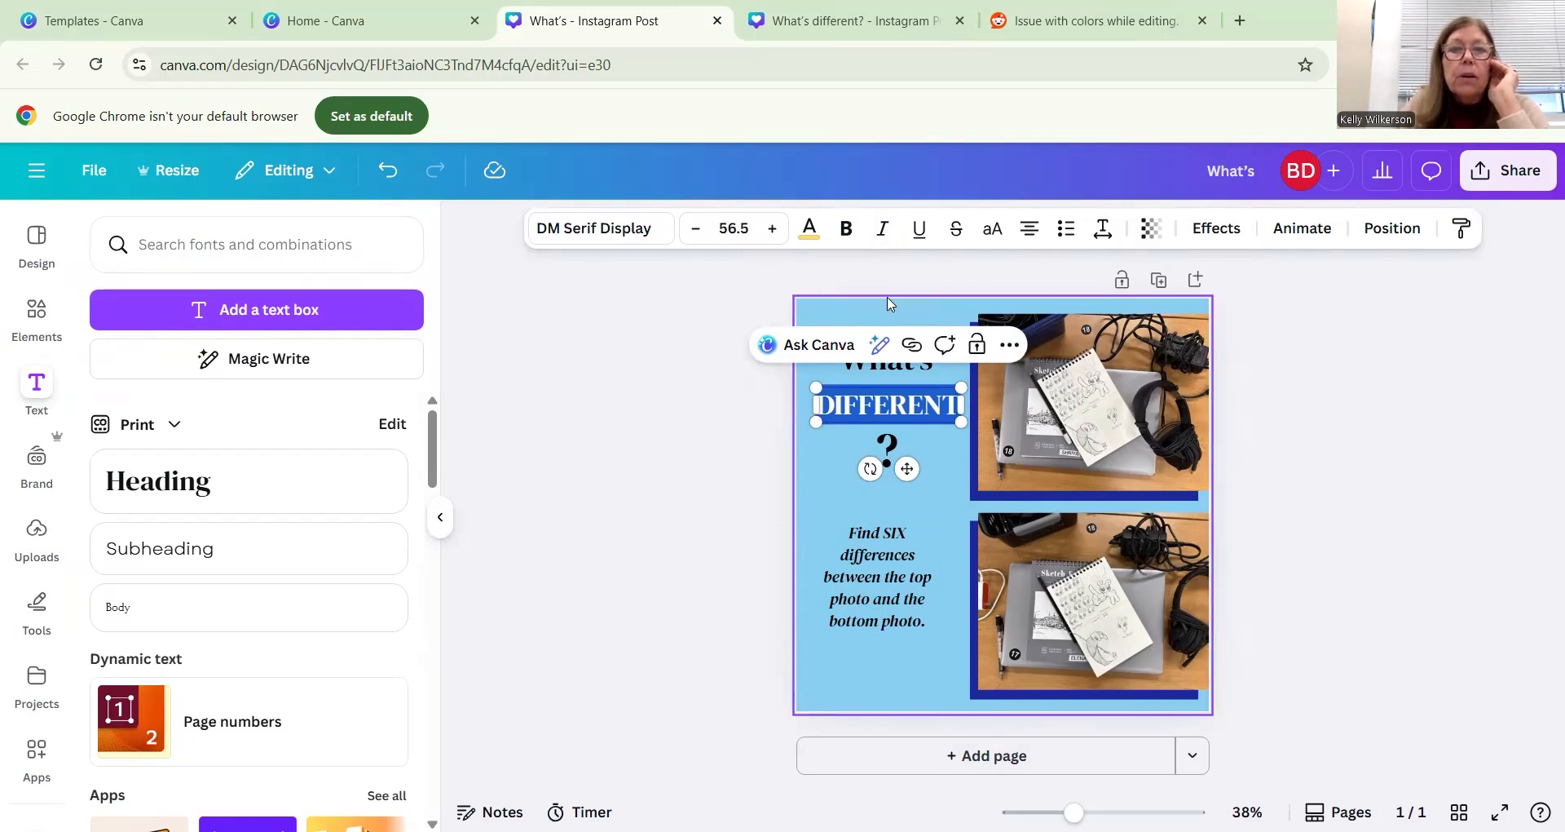
left_click(813, 226)
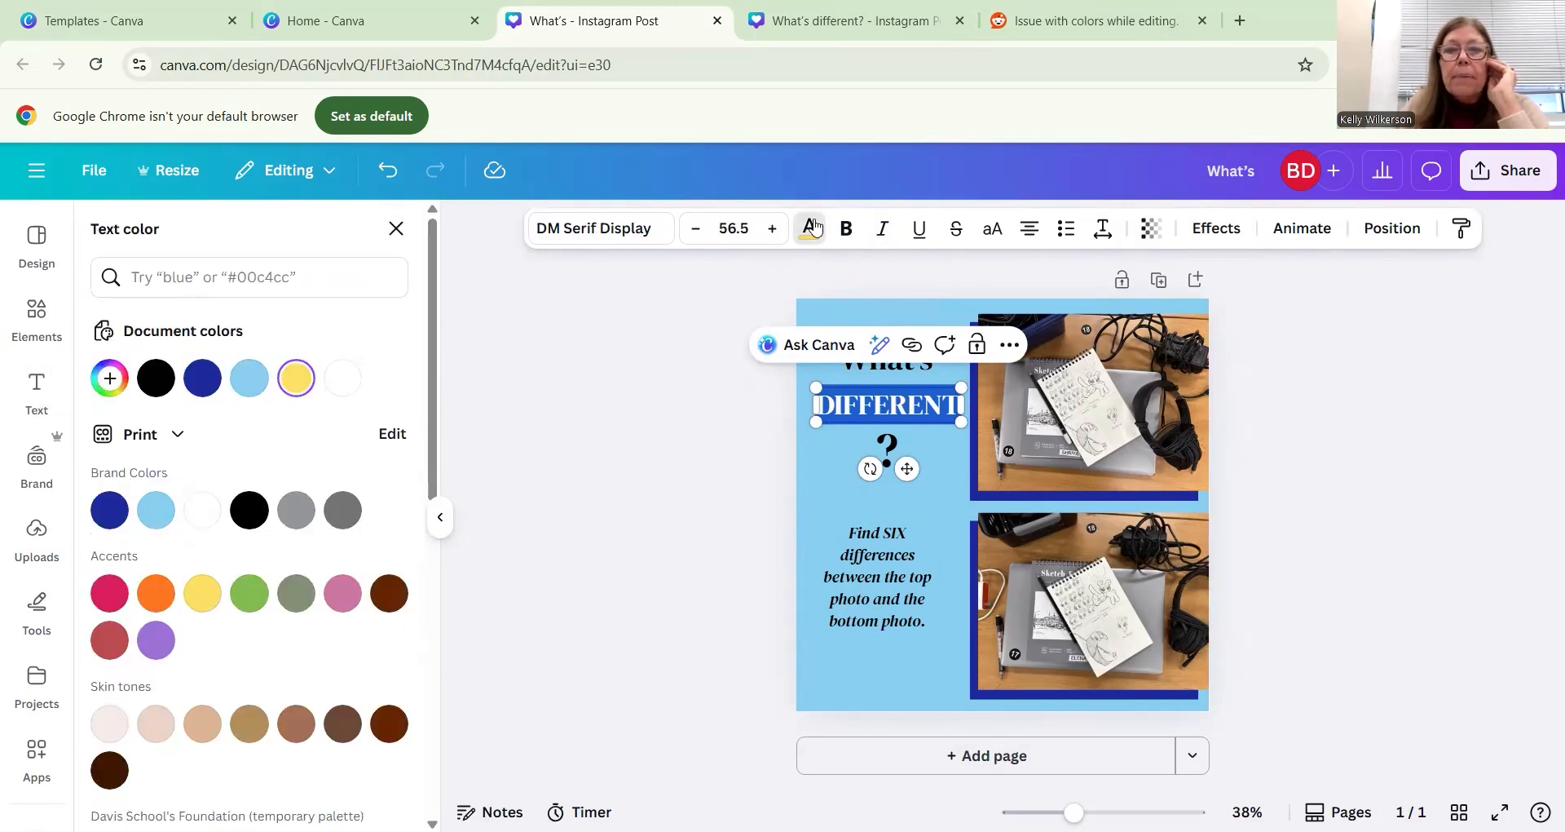
left_click(111, 510)
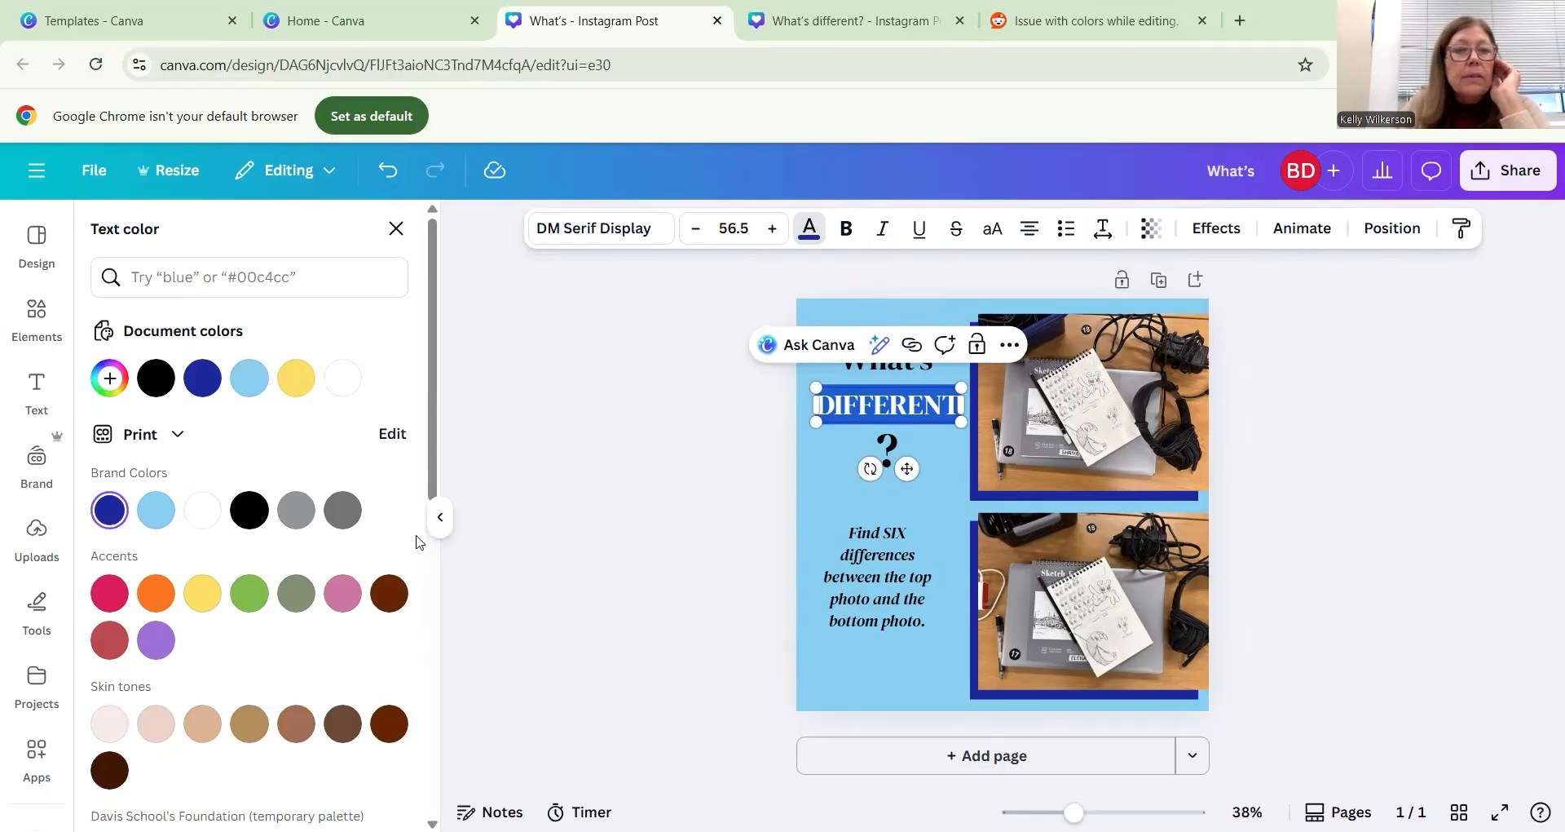
- Color the "?" below "DIFFERENT" with the yellow accent color
left_click(888, 451)
double_click(888, 451)
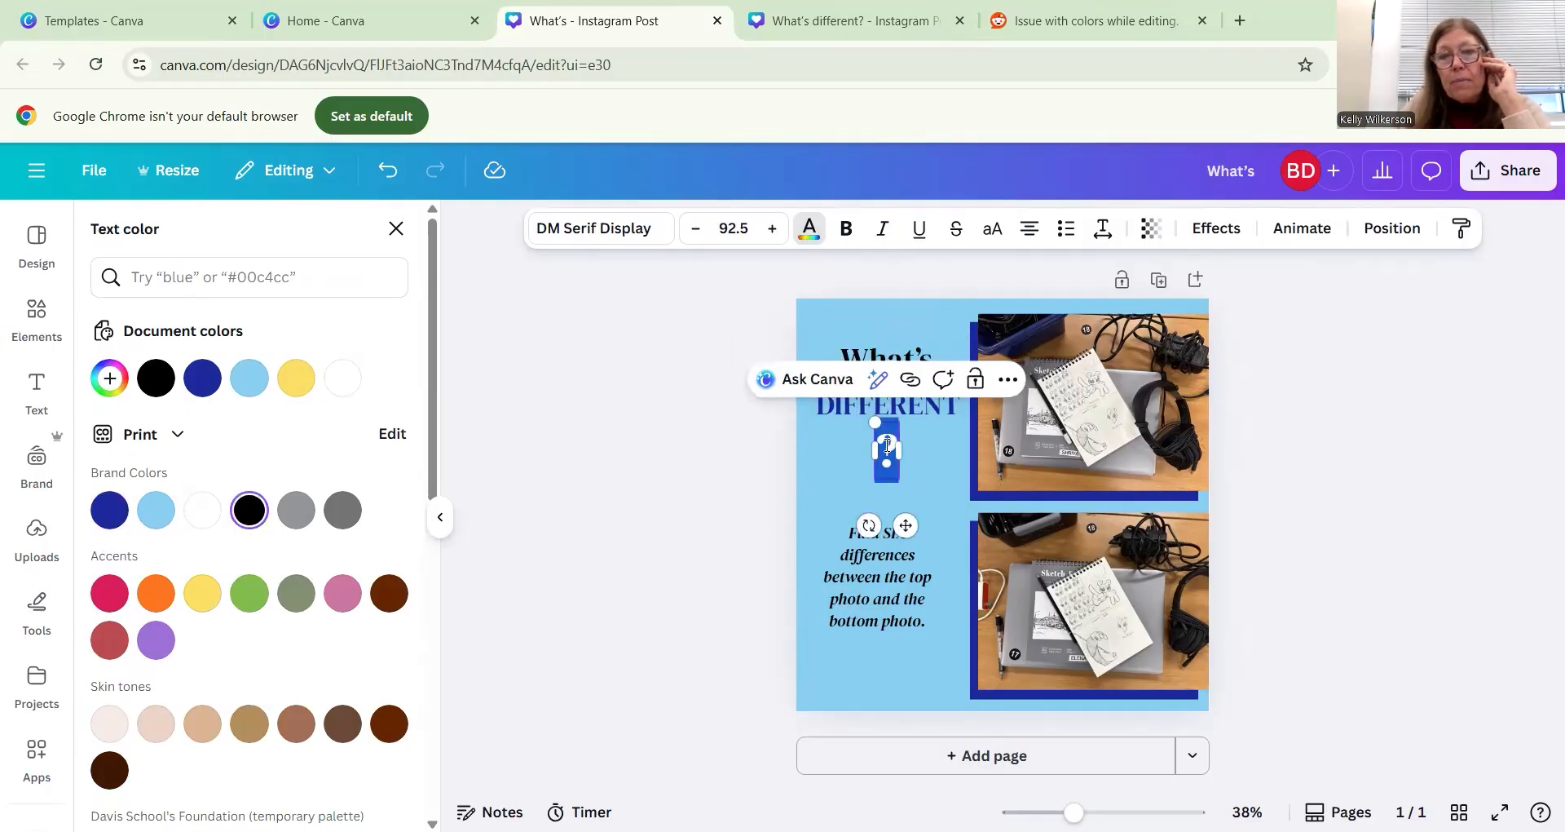
left_click(809, 229)
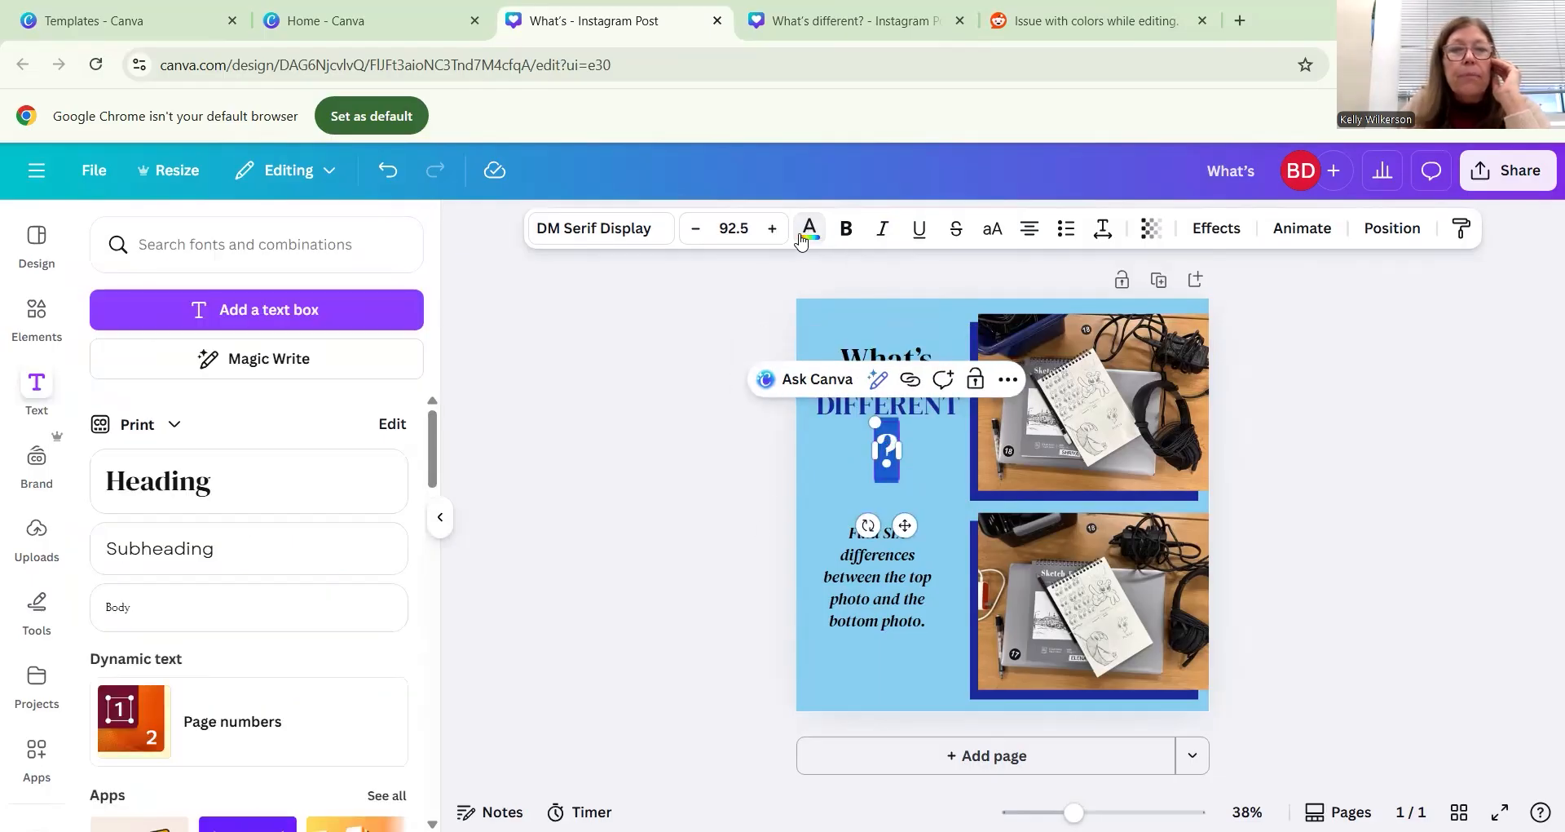
left_click(810, 229)
left_click(204, 607)
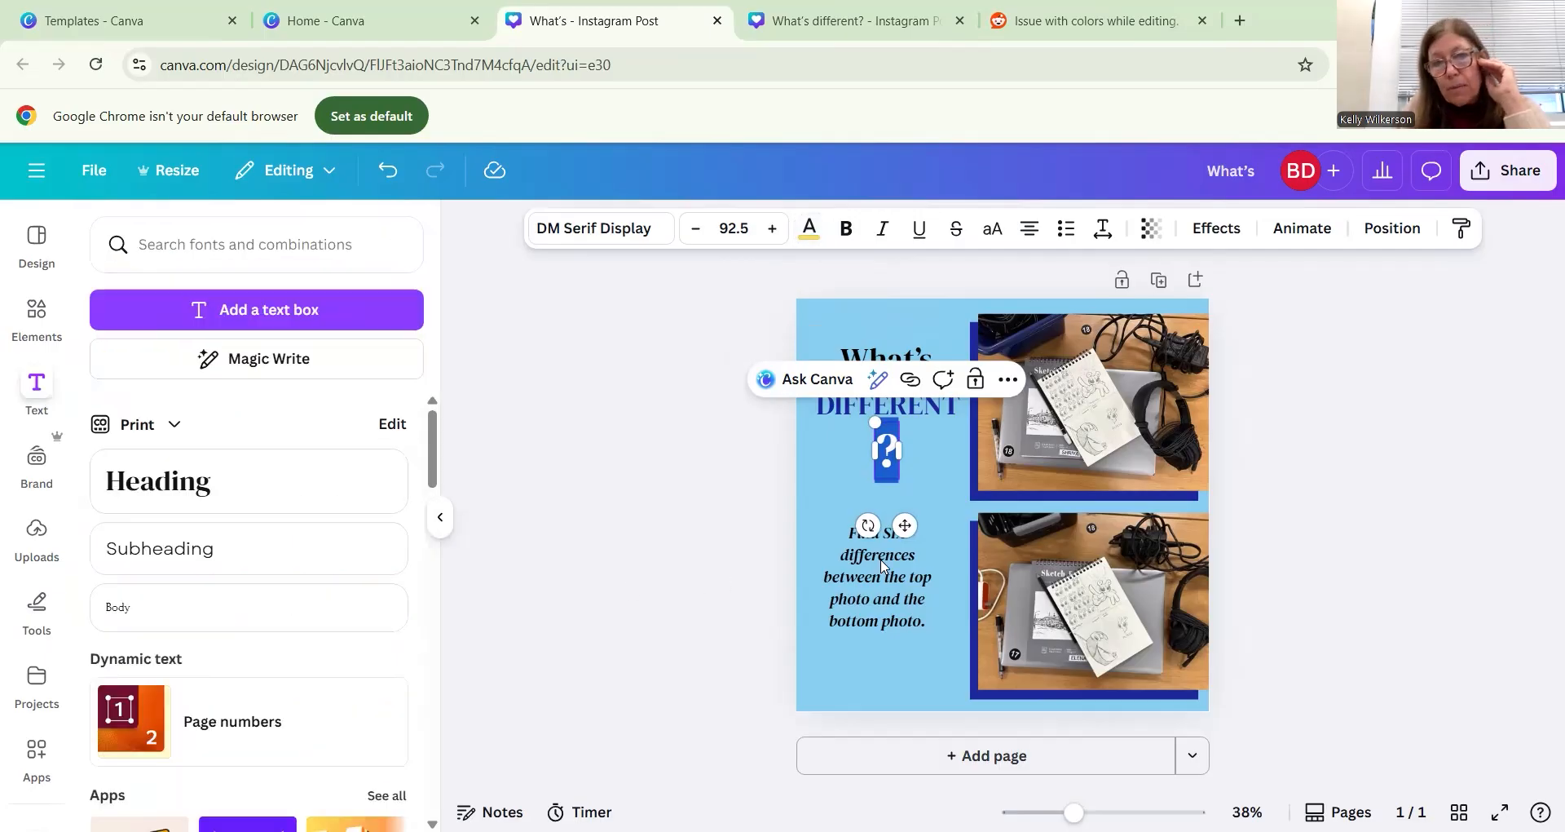
- Download the finished design as a PNG at size 2, giving 2,160 × 2,160 px
left_click(703, 559)
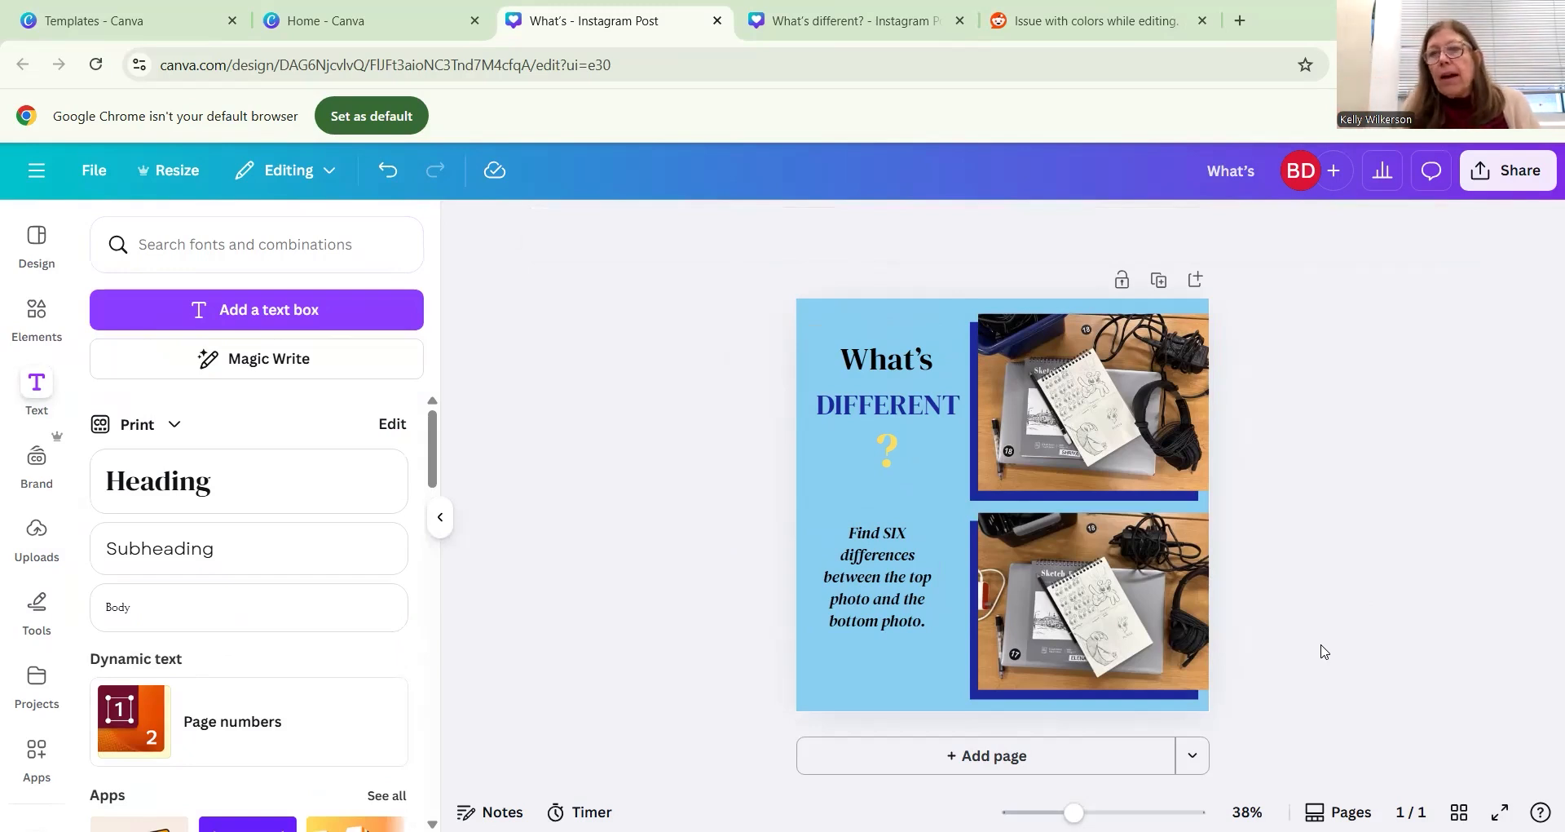
left_click(1489, 173)
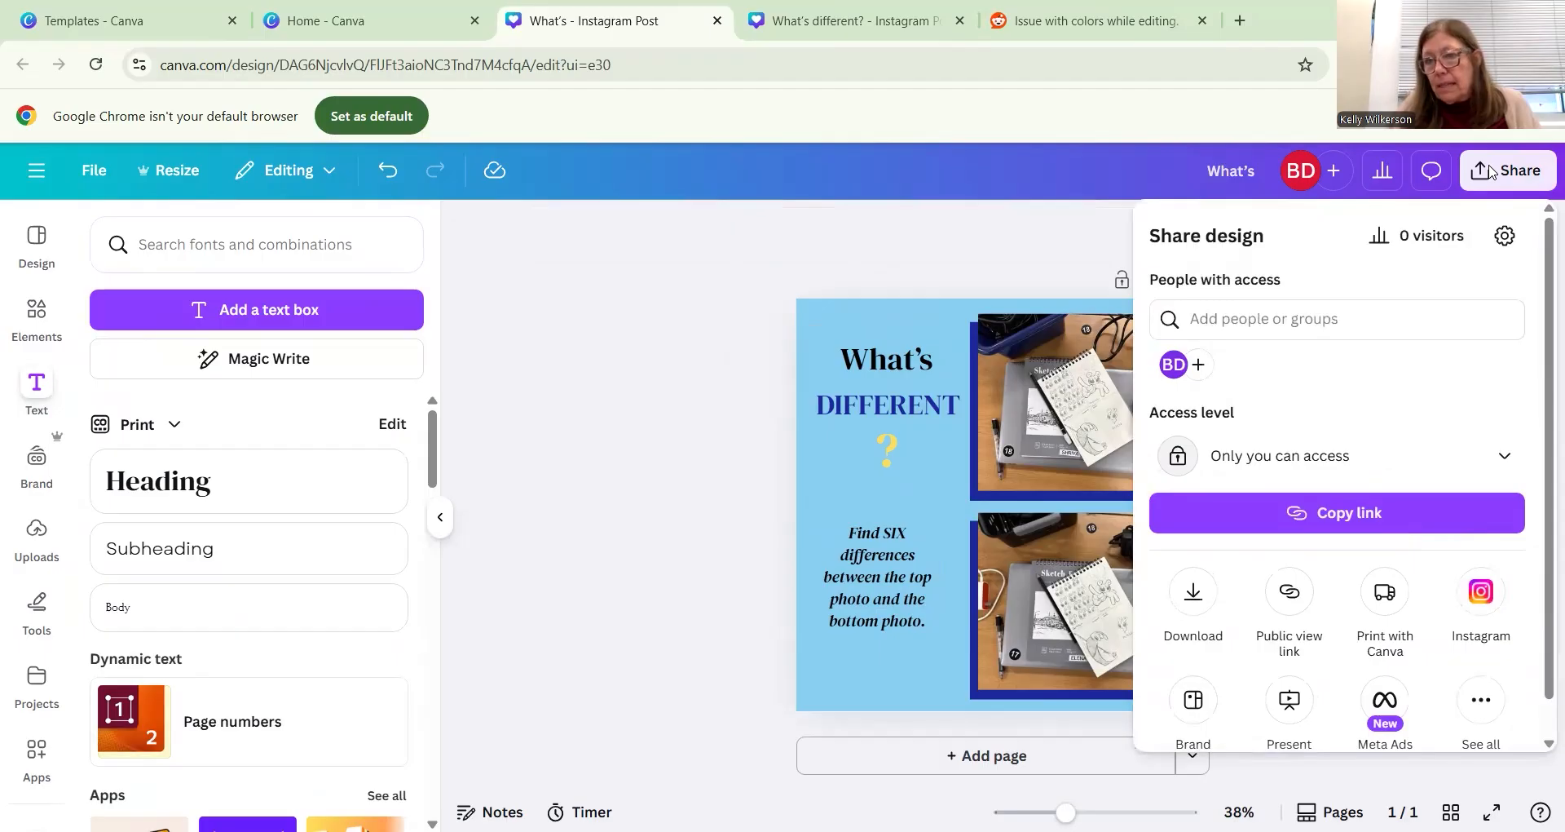
left_click(1186, 602)
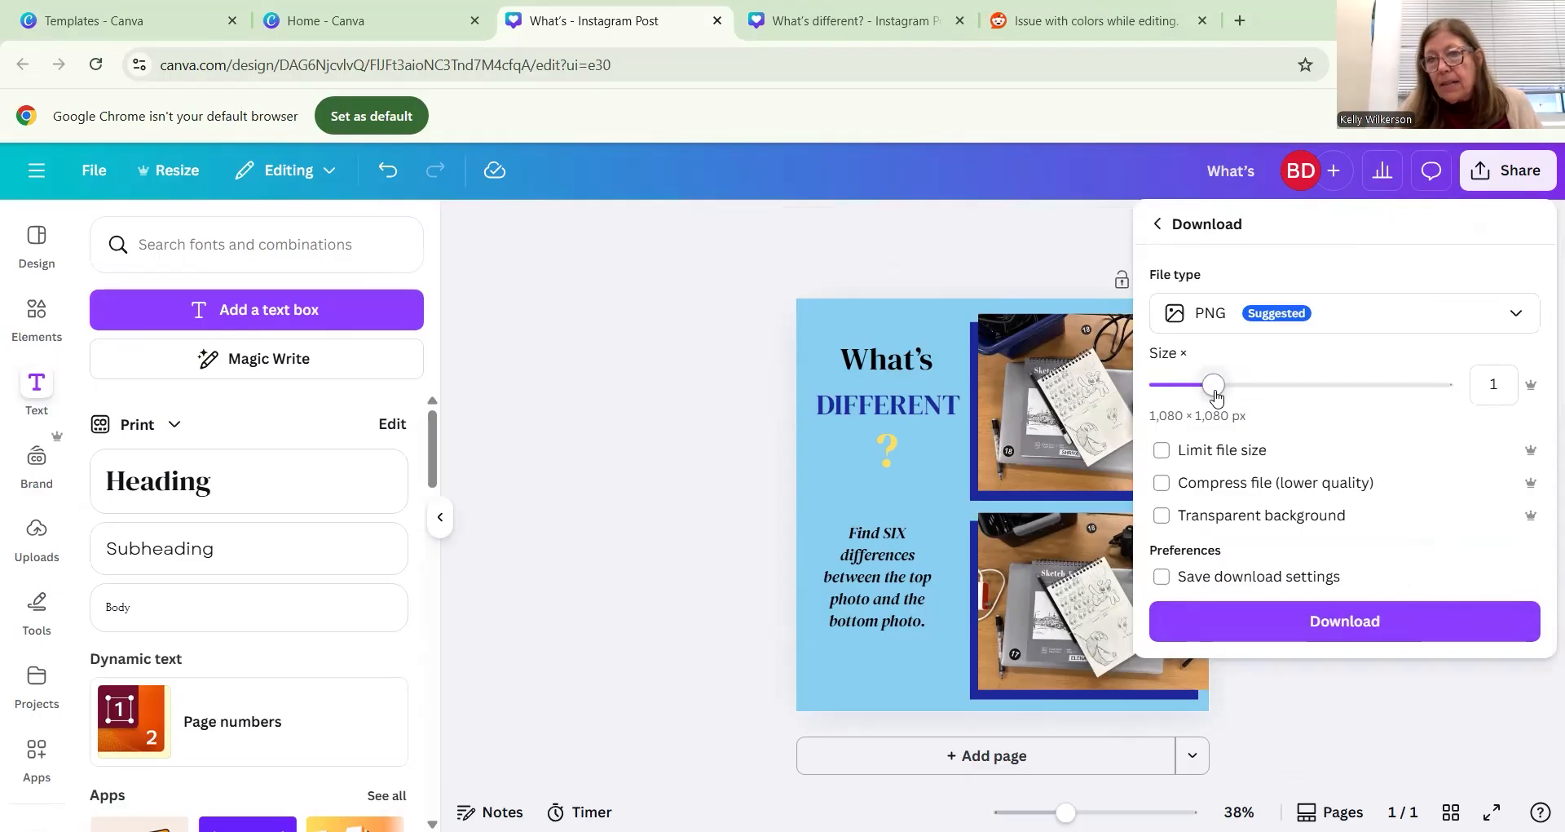
left_click_drag(1214, 391, 1324, 394)
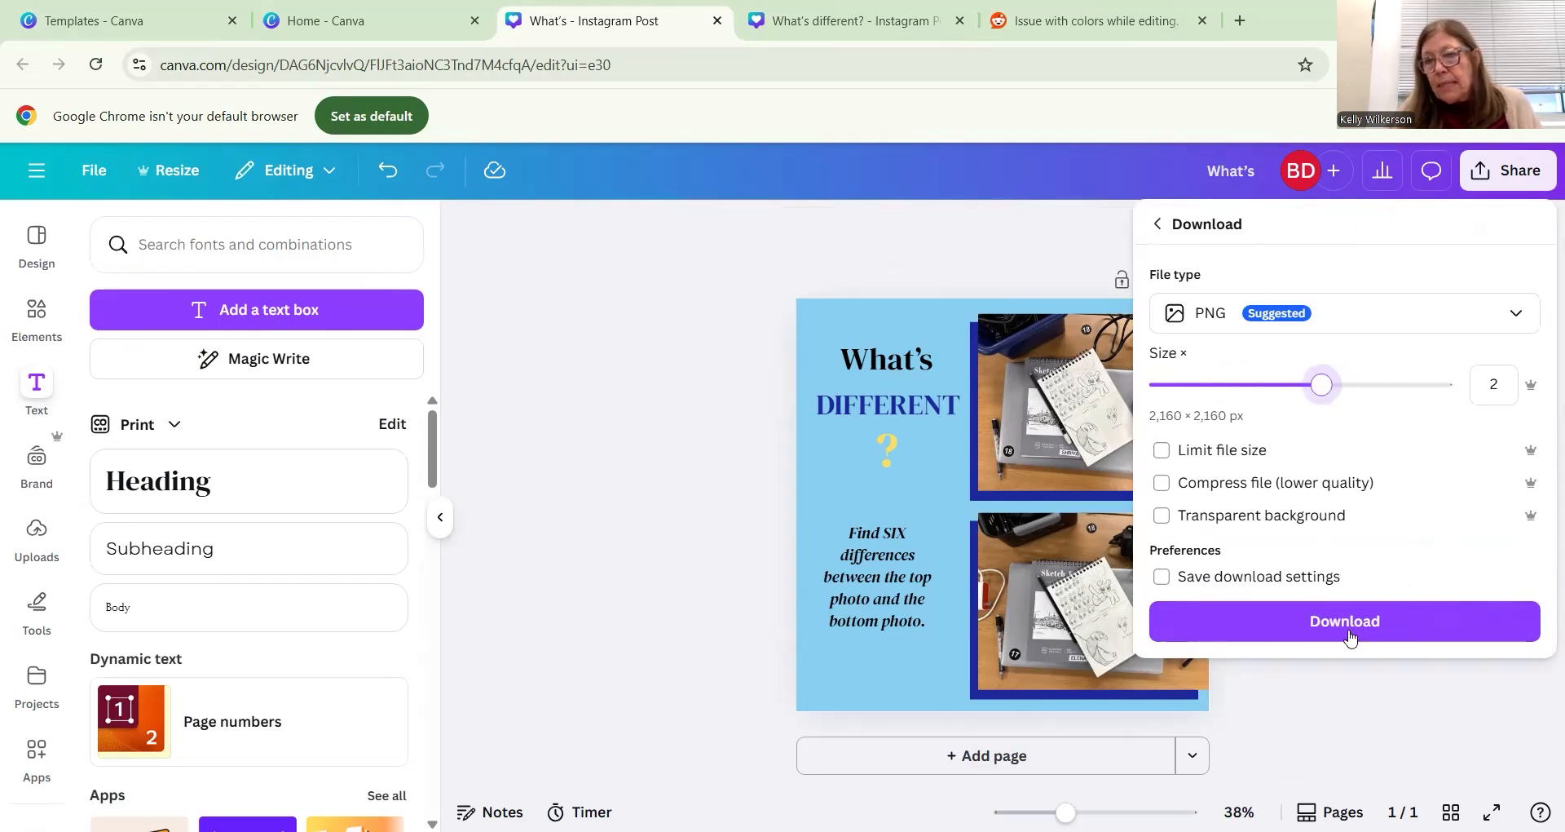
left_click(1379, 330)
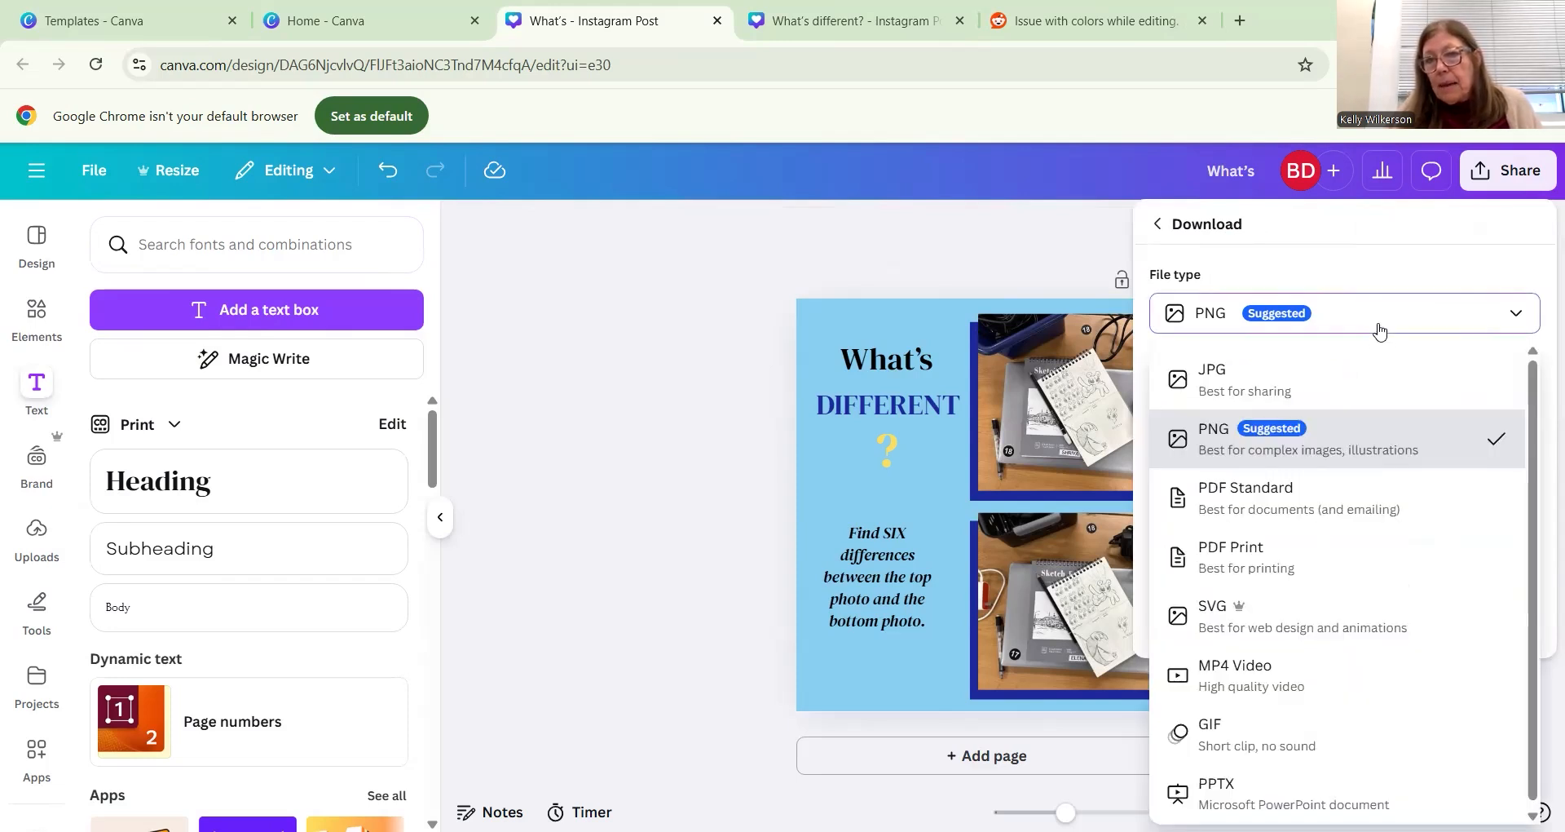
left_click(1356, 451)
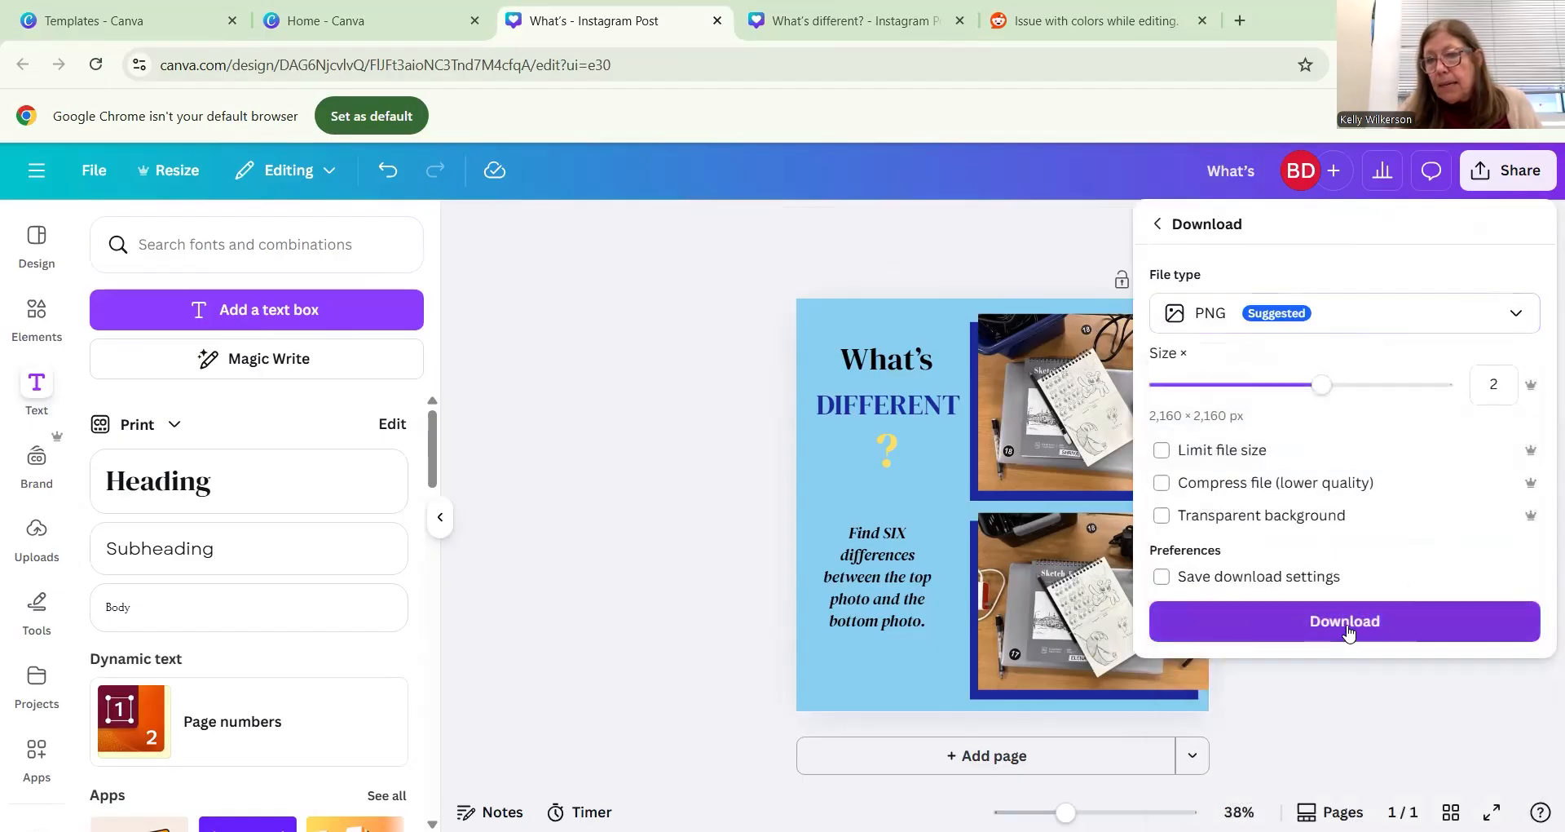
left_click(1345, 622)
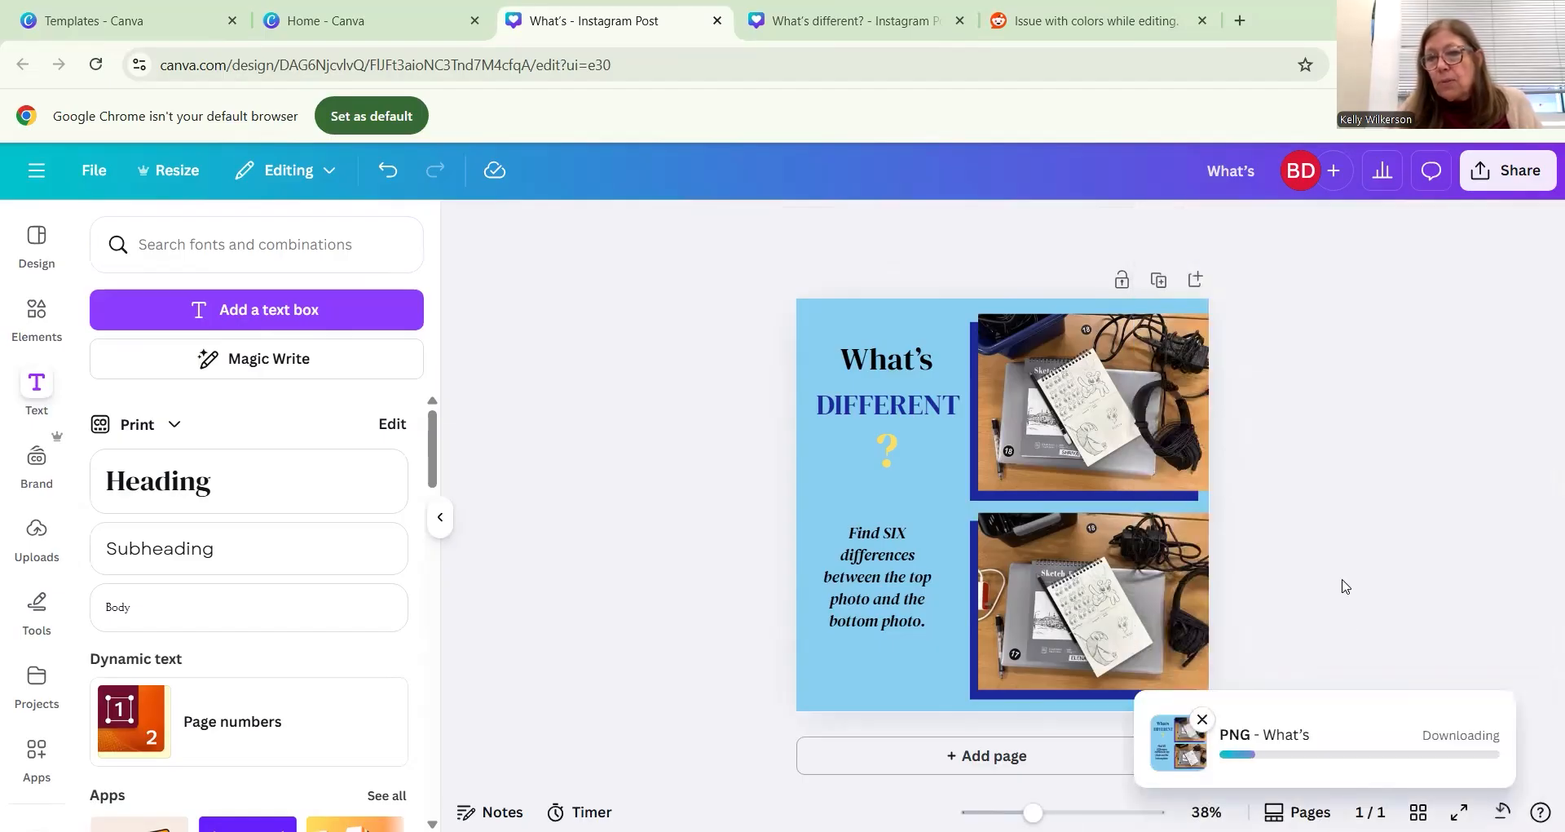